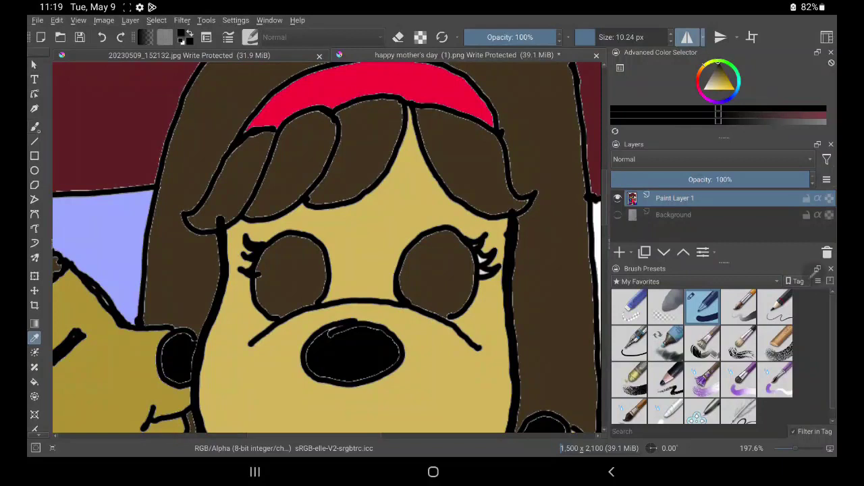
Switch to the Freehand Brush and zoom to about 310% on the character's fringe and eyes.
{"action": "key", "text": "b"}
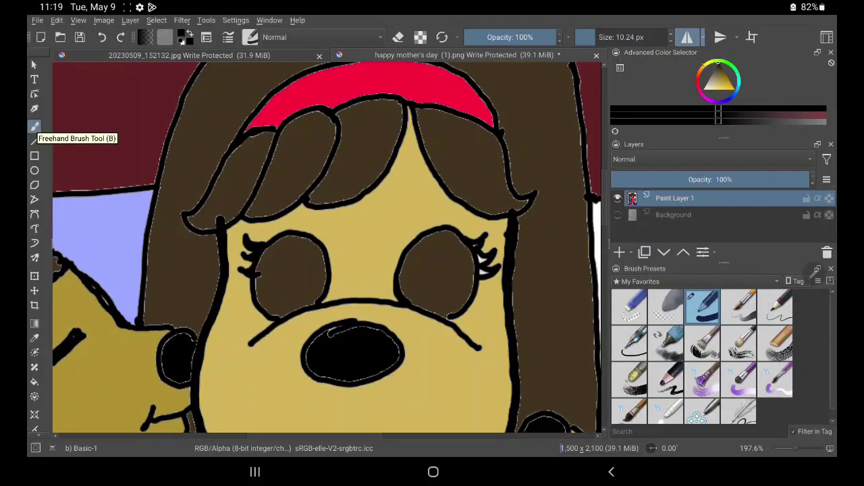
{"action": "scroll", "coordinate": [500, 216], "scroll_direction": "up", "scroll_amount": 2}
{"action": "scroll", "coordinate": [486, 216], "scroll_direction": "up", "scroll_amount": 2}
{"action": "scroll", "coordinate": [493, 223], "scroll_direction": "up", "scroll_amount": 1}
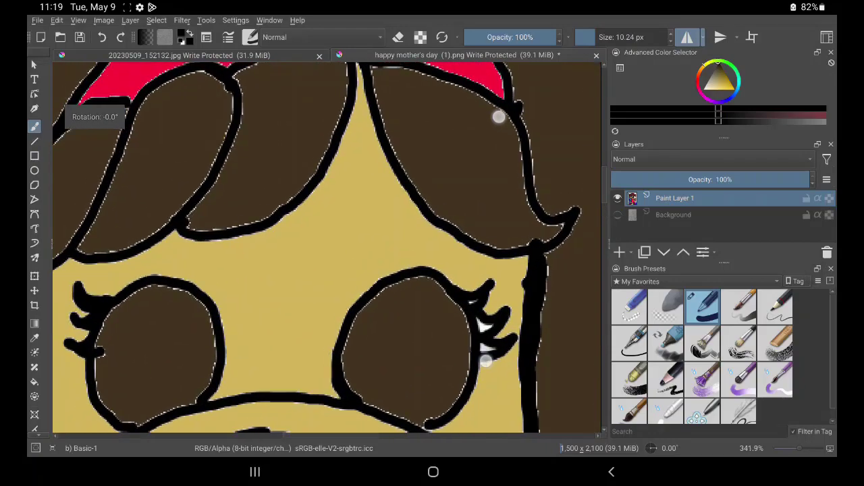
{"action": "scroll", "coordinate": [511, 237], "scroll_direction": "up", "scroll_amount": 1}
{"action": "scroll", "coordinate": [511, 237], "scroll_direction": "down", "scroll_amount": 1}
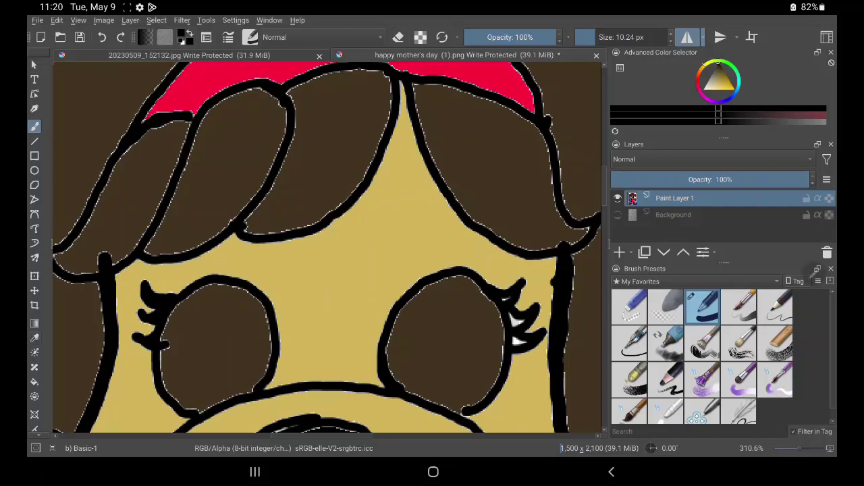
Sample the hair's brown as the paint colour and return to the Freehand Brush.
{"action": "left_click", "coordinate": [34, 338]}
{"action": "left_click", "coordinate": [490, 173]}
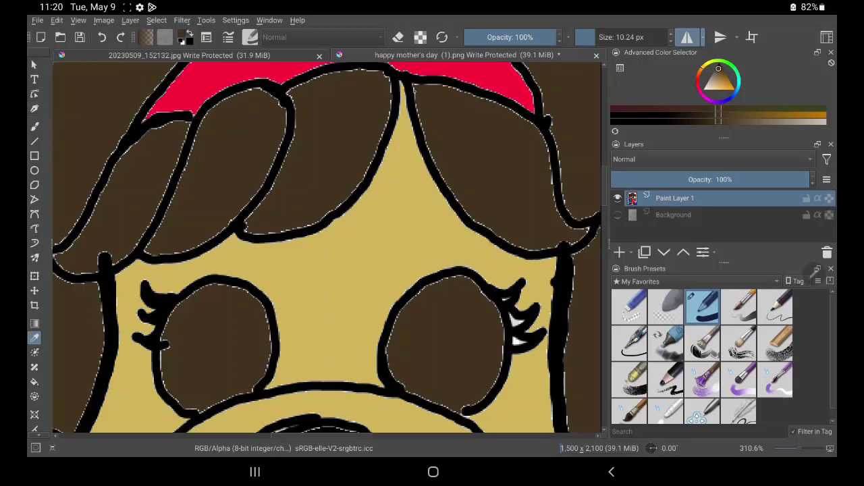
{"action": "left_click", "coordinate": [420, 100]}
{"action": "left_click", "coordinate": [426, 137]}
{"action": "key", "text": "b"}
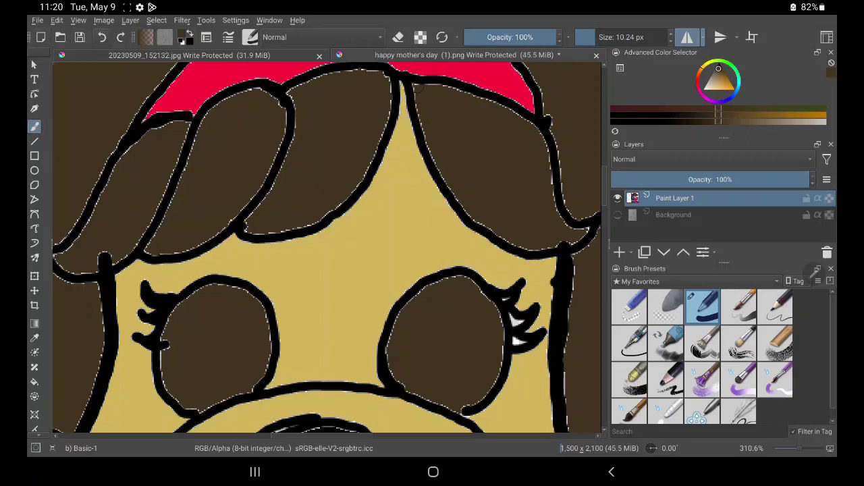
Shrink the brush to 3.04 px and retrace the hair-strand outlines over their white fringe.
{"action": "left_click_drag", "start_coordinate": [635, 37], "coordinate": [586, 37]}
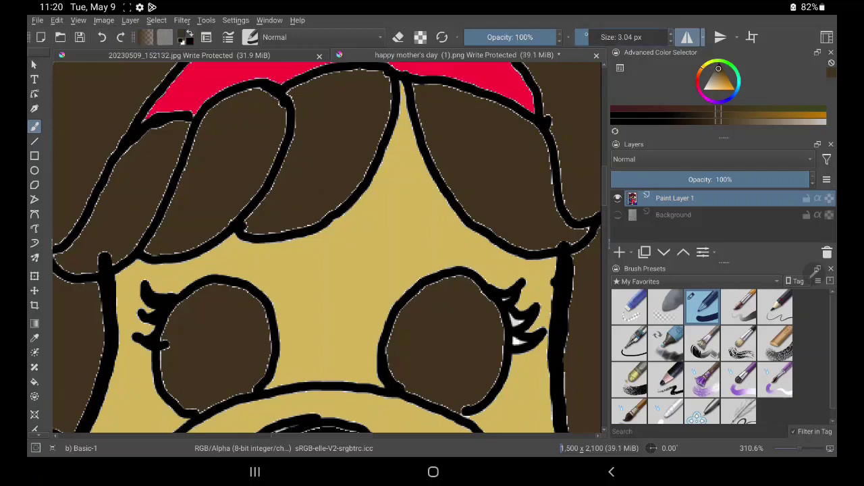
{"action": "mouse_move", "coordinate": [417, 92]}
{"action": "left_mouse_down"}
{"action": "mouse_move", "coordinate": [429, 149]}
{"action": "mouse_move", "coordinate": [467, 212]}
{"action": "mouse_move", "coordinate": [527, 248]}
{"action": "mouse_move", "coordinate": [575, 230]}
{"action": "mouse_move", "coordinate": [571, 241]}
{"action": "mouse_move", "coordinate": [553, 245]}
{"action": "mouse_move", "coordinate": [576, 237]}
{"action": "mouse_move", "coordinate": [569, 227]}
{"action": "mouse_move", "coordinate": [583, 228]}
{"action": "mouse_move", "coordinate": [552, 209]}
{"action": "mouse_move", "coordinate": [567, 224]}
{"action": "mouse_move", "coordinate": [542, 135]}
{"action": "mouse_move", "coordinate": [489, 109]}
{"action": "left_mouse_up"}
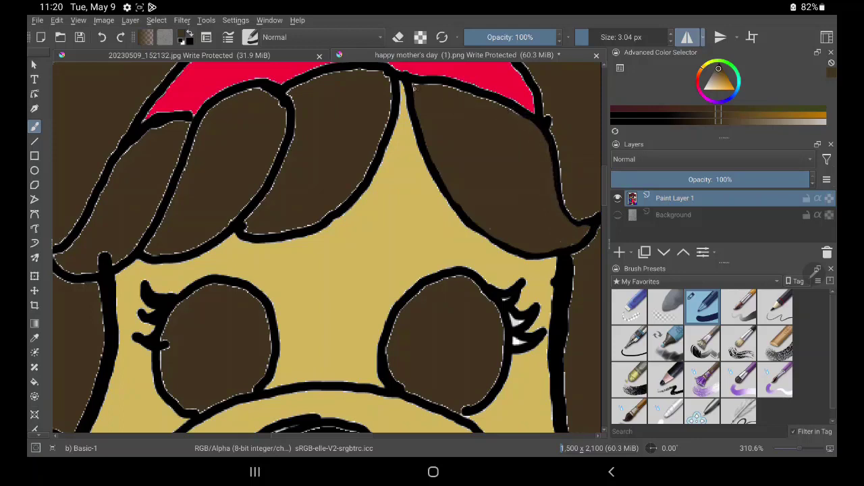
{"action": "mouse_move", "coordinate": [414, 84]}
{"action": "left_mouse_down"}
{"action": "mouse_move", "coordinate": [506, 108]}
{"action": "mouse_move", "coordinate": [531, 143]}
{"action": "mouse_move", "coordinate": [490, 108]}
{"action": "mouse_move", "coordinate": [519, 119]}
{"action": "mouse_move", "coordinate": [531, 148]}
{"action": "left_mouse_up"}
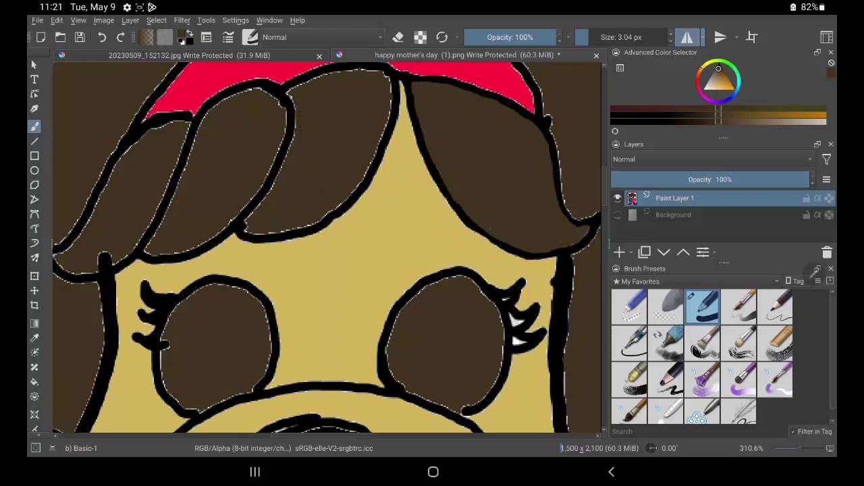
{"action": "mouse_move", "coordinate": [288, 94]}
{"action": "left_mouse_down"}
{"action": "mouse_move", "coordinate": [295, 114]}
{"action": "mouse_move", "coordinate": [288, 158]}
{"action": "mouse_move", "coordinate": [247, 223]}
{"action": "mouse_move", "coordinate": [290, 151]}
{"action": "mouse_move", "coordinate": [246, 222]}
{"action": "mouse_move", "coordinate": [250, 230]}
{"action": "mouse_move", "coordinate": [293, 228]}
{"action": "mouse_move", "coordinate": [260, 232]}
{"action": "mouse_move", "coordinate": [320, 216]}
{"action": "mouse_move", "coordinate": [338, 199]}
{"action": "mouse_move", "coordinate": [332, 208]}
{"action": "mouse_move", "coordinate": [358, 173]}
{"action": "mouse_move", "coordinate": [322, 214]}
{"action": "mouse_move", "coordinate": [357, 183]}
{"action": "mouse_move", "coordinate": [385, 122]}
{"action": "mouse_move", "coordinate": [390, 96]}
{"action": "mouse_move", "coordinate": [376, 71]}
{"action": "mouse_move", "coordinate": [293, 87]}
{"action": "left_mouse_up"}
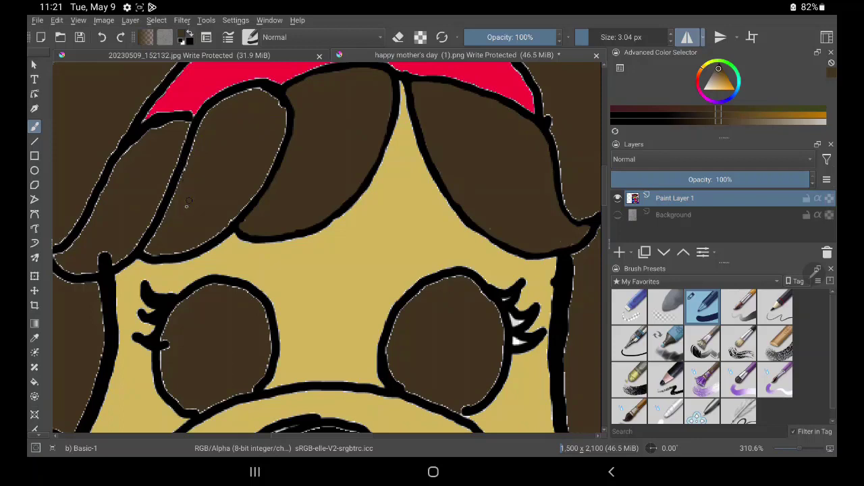
{"action": "mouse_move", "coordinate": [145, 250]}
{"action": "left_mouse_down"}
{"action": "mouse_move", "coordinate": [180, 189]}
{"action": "mouse_move", "coordinate": [164, 216]}
{"action": "mouse_move", "coordinate": [202, 121]}
{"action": "mouse_move", "coordinate": [245, 87]}
{"action": "mouse_move", "coordinate": [283, 106]}
{"action": "mouse_move", "coordinate": [276, 97]}
{"action": "mouse_move", "coordinate": [286, 121]}
{"action": "mouse_move", "coordinate": [274, 156]}
{"action": "mouse_move", "coordinate": [212, 234]}
{"action": "mouse_move", "coordinate": [164, 251]}
{"action": "mouse_move", "coordinate": [226, 229]}
{"action": "mouse_move", "coordinate": [259, 169]}
{"action": "left_mouse_up"}
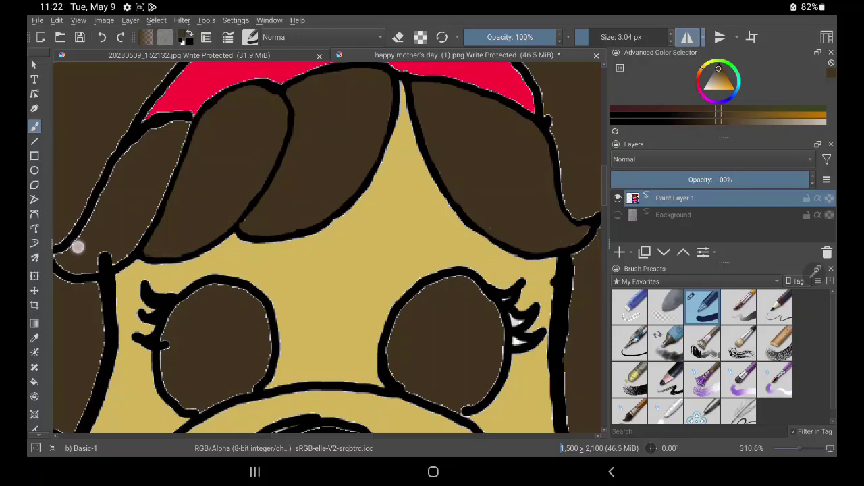
{"action": "mouse_move", "coordinate": [77, 248]}
{"action": "left_mouse_down"}
{"action": "mouse_move", "coordinate": [126, 148]}
{"action": "mouse_move", "coordinate": [176, 121]}
{"action": "mouse_move", "coordinate": [171, 169]}
{"action": "left_mouse_up"}
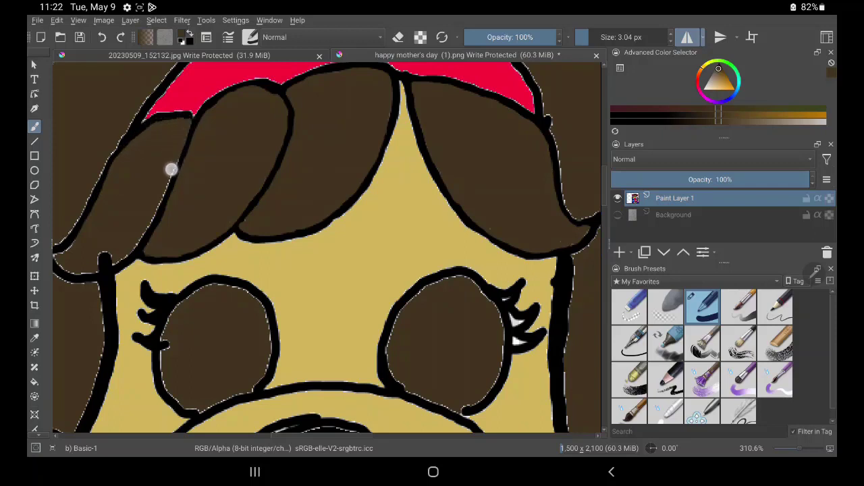
{"action": "mouse_move", "coordinate": [180, 140]}
{"action": "left_mouse_down"}
{"action": "mouse_move", "coordinate": [159, 203]}
{"action": "mouse_move", "coordinate": [128, 250]}
{"action": "mouse_move", "coordinate": [106, 263]}
{"action": "mouse_move", "coordinate": [112, 252]}
{"action": "mouse_move", "coordinate": [65, 261]}
{"action": "mouse_move", "coordinate": [68, 270]}
{"action": "mouse_move", "coordinate": [86, 270]}
{"action": "mouse_move", "coordinate": [63, 260]}
{"action": "mouse_move", "coordinate": [79, 245]}
{"action": "mouse_move", "coordinate": [91, 270]}
{"action": "mouse_move", "coordinate": [109, 260]}
{"action": "left_mouse_up"}
Clean up the lower-left hair outline and choose a darker brown for shading.
{"action": "left_click_drag", "start_coordinate": [130, 135], "coordinate": [186, 160]}
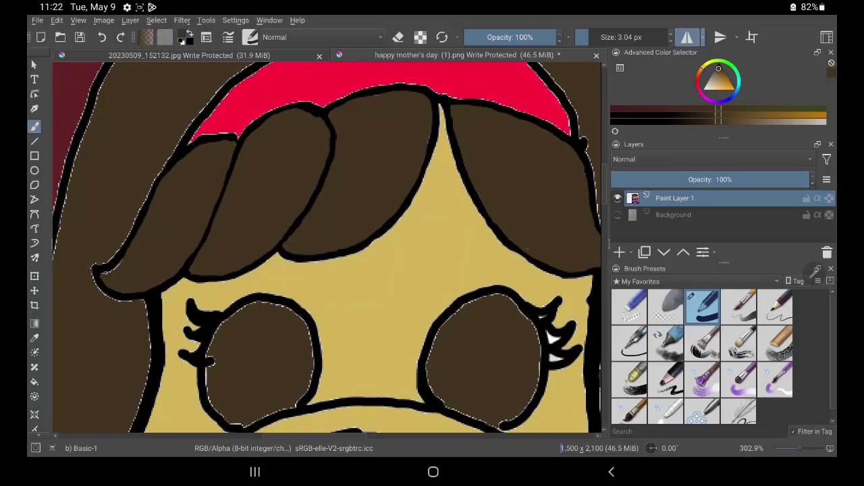
{"action": "left_click_drag", "start_coordinate": [104, 277], "coordinate": [135, 239]}
{"action": "left_click", "coordinate": [718, 66]}
{"action": "left_click", "coordinate": [696, 122]}
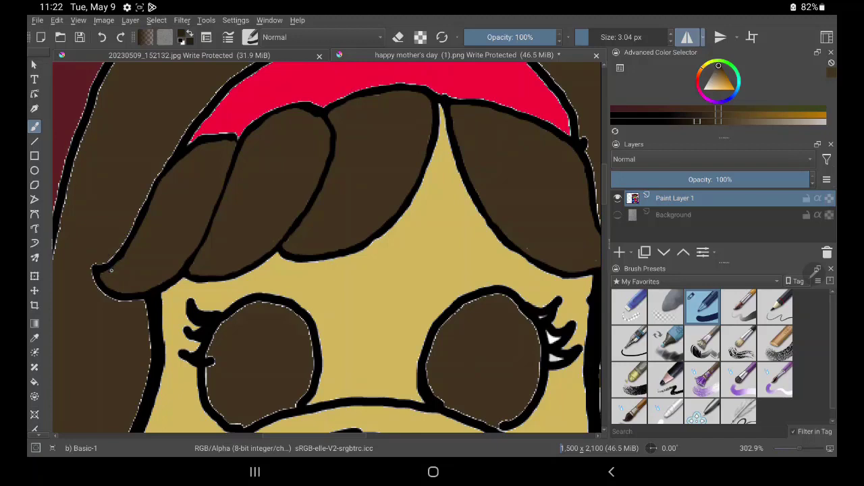
Shade the leftmost fringe lock's left and upper edges and add inner strokes in dark brown.
{"action": "left_click_drag", "start_coordinate": [104, 274], "coordinate": [158, 201]}
{"action": "left_click_drag", "start_coordinate": [141, 233], "coordinate": [189, 154]}
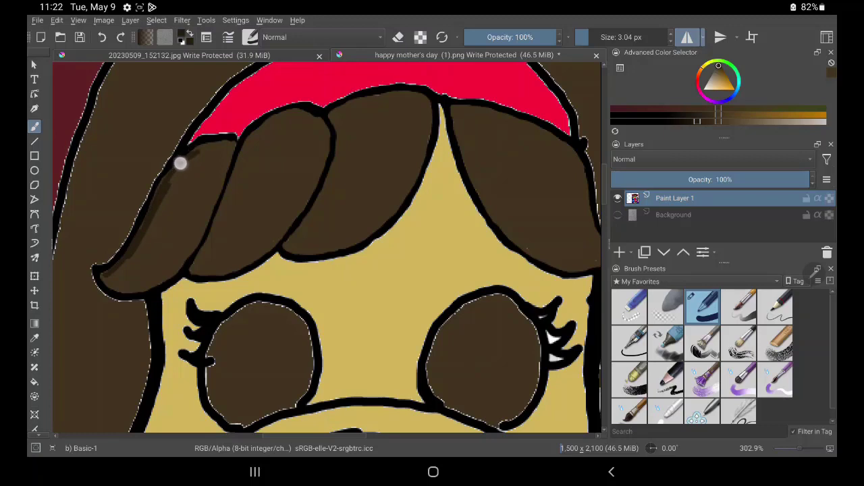
{"action": "mouse_move", "coordinate": [166, 187]}
{"action": "left_mouse_down"}
{"action": "mouse_move", "coordinate": [198, 152]}
{"action": "mouse_move", "coordinate": [228, 147]}
{"action": "left_mouse_up"}
{"action": "mouse_move", "coordinate": [178, 166]}
{"action": "left_mouse_down"}
{"action": "mouse_move", "coordinate": [197, 147]}
{"action": "mouse_move", "coordinate": [220, 142]}
{"action": "left_mouse_up"}
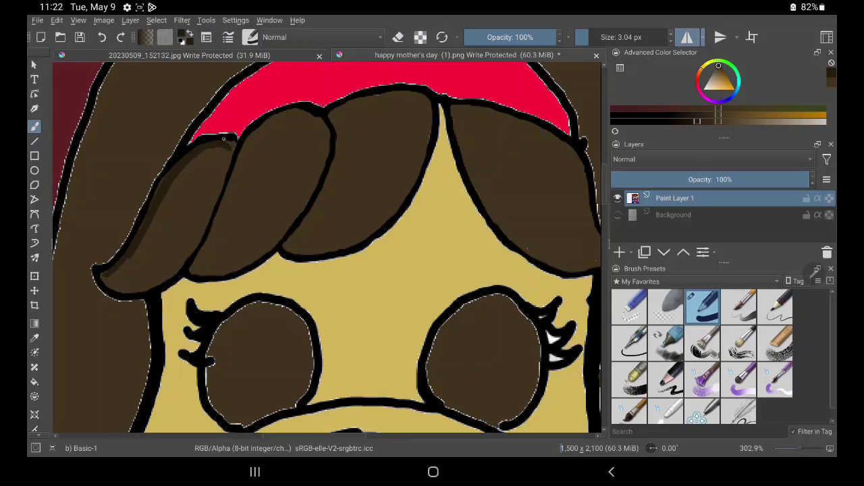
{"action": "left_click_drag", "start_coordinate": [226, 154], "coordinate": [207, 209]}
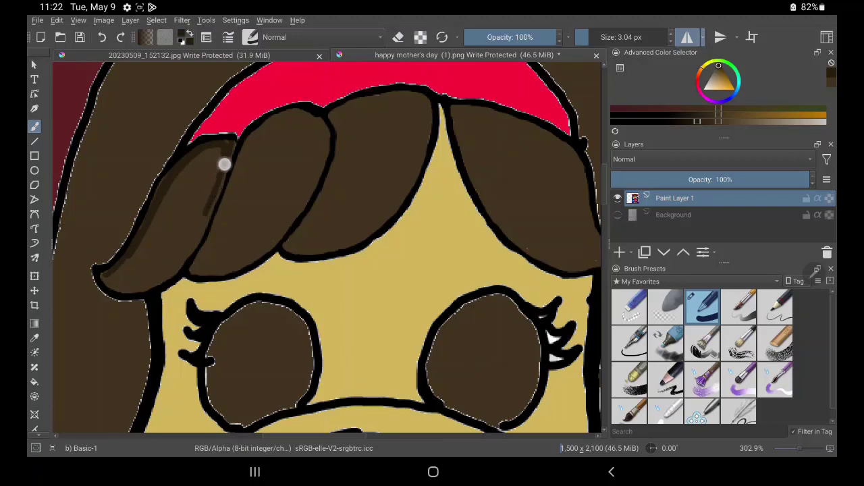
{"action": "left_click_drag", "start_coordinate": [224, 164], "coordinate": [180, 268]}
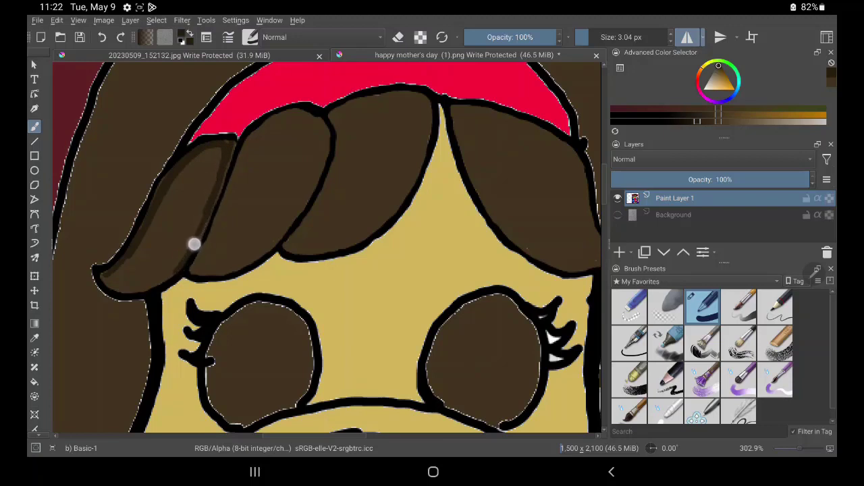
Shade the lock's right edge and darken its tip, re-sampling the dark brown.
{"action": "mouse_move", "coordinate": [231, 146]}
{"action": "left_mouse_down"}
{"action": "mouse_move", "coordinate": [203, 214]}
{"action": "mouse_move", "coordinate": [162, 273]}
{"action": "mouse_move", "coordinate": [183, 250]}
{"action": "mouse_move", "coordinate": [158, 281]}
{"action": "mouse_move", "coordinate": [200, 234]}
{"action": "left_mouse_up"}
{"action": "mouse_move", "coordinate": [125, 287]}
{"action": "left_mouse_down"}
{"action": "mouse_move", "coordinate": [106, 272]}
{"action": "mouse_move", "coordinate": [145, 280]}
{"action": "mouse_move", "coordinate": [162, 272]}
{"action": "mouse_move", "coordinate": [136, 284]}
{"action": "mouse_move", "coordinate": [108, 271]}
{"action": "mouse_move", "coordinate": [114, 283]}
{"action": "mouse_move", "coordinate": [160, 280]}
{"action": "mouse_move", "coordinate": [130, 291]}
{"action": "mouse_move", "coordinate": [135, 239]}
{"action": "mouse_move", "coordinate": [115, 268]}
{"action": "left_mouse_up"}
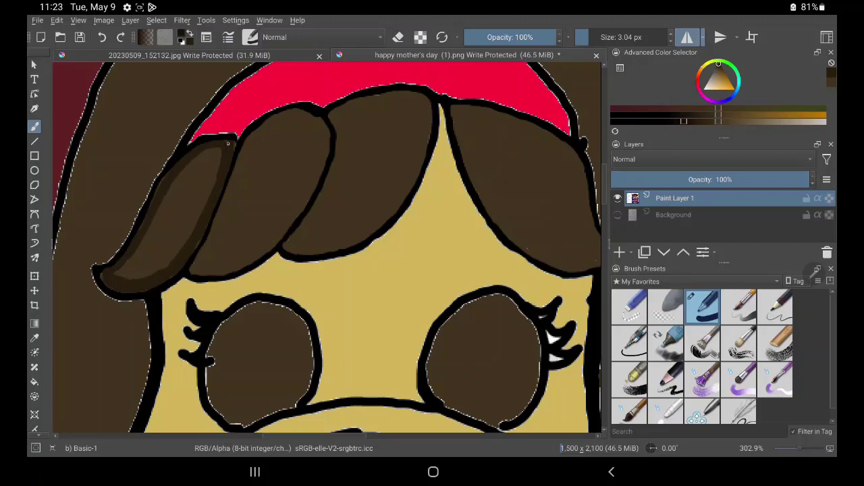
{"action": "mouse_move", "coordinate": [223, 166]}
{"action": "left_mouse_down"}
{"action": "mouse_move", "coordinate": [226, 148]}
{"action": "mouse_move", "coordinate": [219, 185]}
{"action": "mouse_move", "coordinate": [230, 147]}
{"action": "mouse_move", "coordinate": [181, 269]}
{"action": "mouse_move", "coordinate": [222, 178]}
{"action": "mouse_move", "coordinate": [230, 136]}
{"action": "left_mouse_up"}
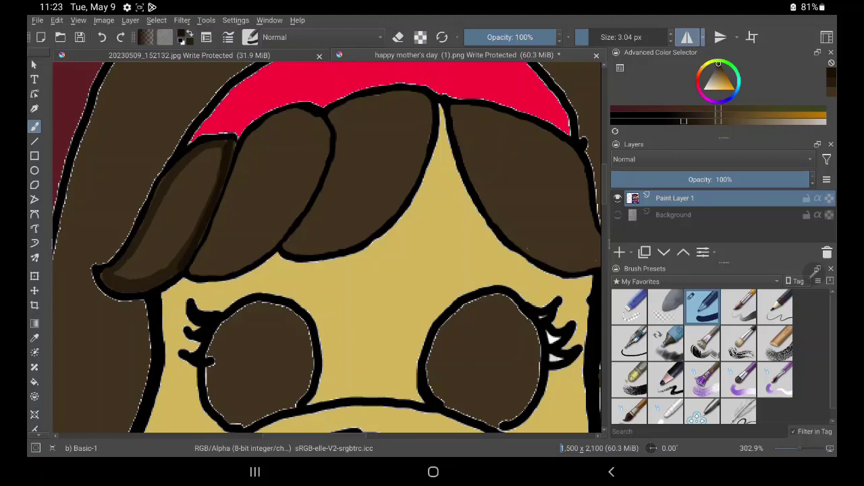
{"action": "left_click", "coordinate": [544, 135], "text": "ctrl"}
{"action": "mouse_move", "coordinate": [217, 154]}
{"action": "left_mouse_down"}
{"action": "mouse_move", "coordinate": [208, 191]}
{"action": "mouse_move", "coordinate": [223, 144]}
{"action": "mouse_move", "coordinate": [183, 253]}
{"action": "mouse_move", "coordinate": [218, 150]}
{"action": "mouse_move", "coordinate": [223, 159]}
{"action": "left_mouse_up"}
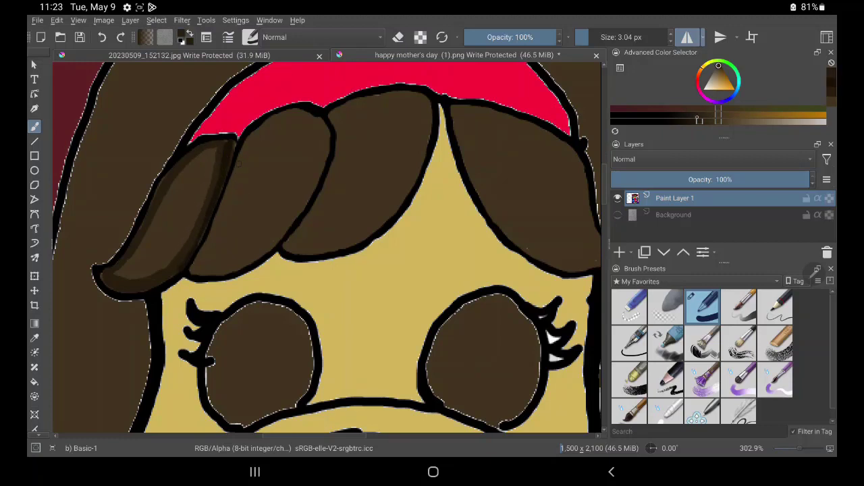
Darken the shaded lock's upper edge and shade the edge between it and the next lock.
{"action": "left_click", "coordinate": [546, 141], "text": "ctrl"}
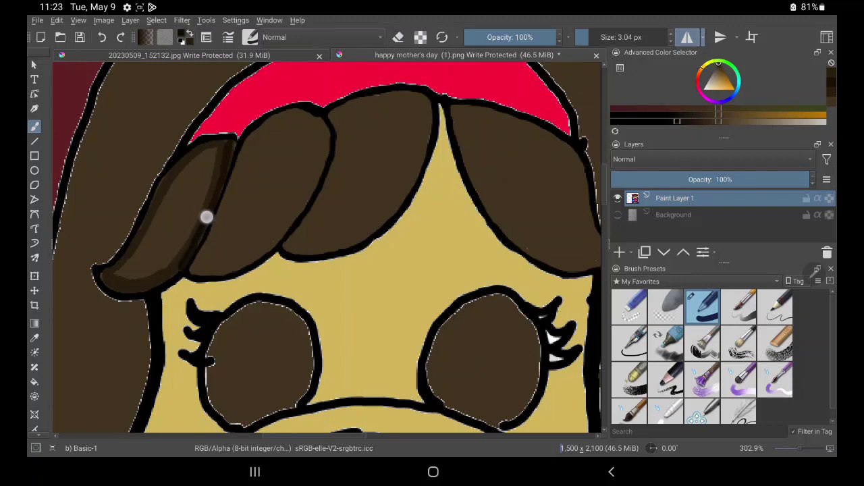
{"action": "left_click_drag", "start_coordinate": [224, 161], "coordinate": [229, 139]}
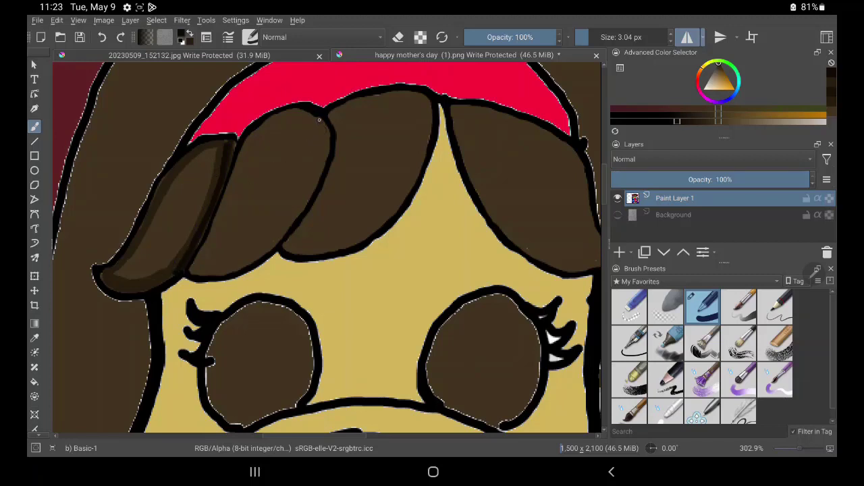
{"action": "mouse_move", "coordinate": [322, 123]}
{"action": "left_mouse_down"}
{"action": "mouse_move", "coordinate": [318, 169]}
{"action": "mouse_move", "coordinate": [272, 247]}
{"action": "mouse_move", "coordinate": [322, 166]}
{"action": "mouse_move", "coordinate": [324, 131]}
{"action": "mouse_move", "coordinate": [316, 187]}
{"action": "mouse_move", "coordinate": [297, 216]}
{"action": "left_mouse_up"}
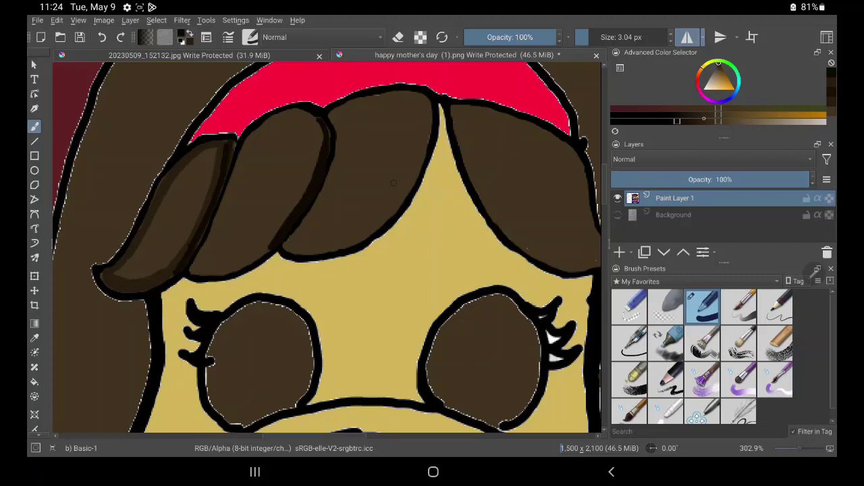
{"action": "left_click", "coordinate": [540, 149]}
{"action": "left_click_drag", "start_coordinate": [245, 141], "coordinate": [202, 260]}
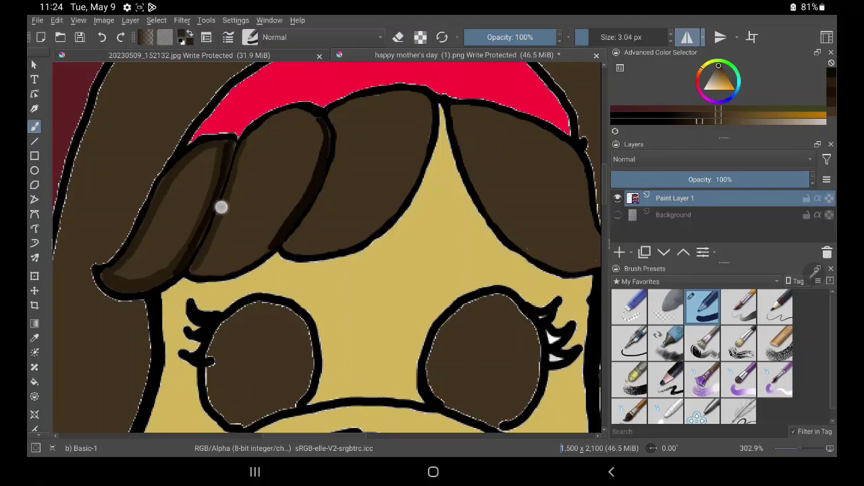
{"action": "mouse_move", "coordinate": [220, 205]}
{"action": "left_mouse_down"}
{"action": "mouse_move", "coordinate": [197, 262]}
{"action": "mouse_move", "coordinate": [211, 272]}
{"action": "mouse_move", "coordinate": [244, 265]}
{"action": "mouse_move", "coordinate": [266, 247]}
{"action": "mouse_move", "coordinate": [250, 263]}
{"action": "left_mouse_up"}
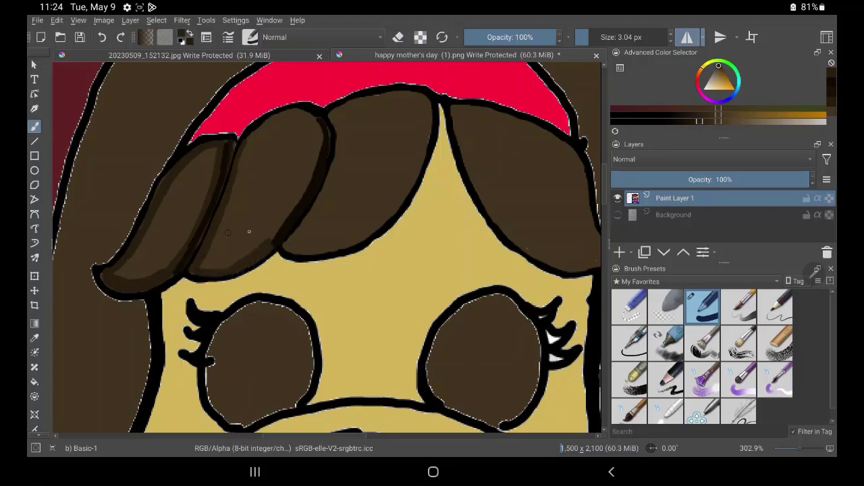
Shade the middle bang's right edge up to its top edge near the hairline.
{"action": "mouse_move", "coordinate": [266, 246]}
{"action": "left_mouse_down"}
{"action": "mouse_move", "coordinate": [316, 159]}
{"action": "mouse_move", "coordinate": [287, 219]}
{"action": "mouse_move", "coordinate": [313, 115]}
{"action": "mouse_move", "coordinate": [310, 168]}
{"action": "mouse_move", "coordinate": [316, 127]}
{"action": "mouse_move", "coordinate": [299, 113]}
{"action": "mouse_move", "coordinate": [274, 118]}
{"action": "mouse_move", "coordinate": [247, 142]}
{"action": "mouse_move", "coordinate": [285, 114]}
{"action": "mouse_move", "coordinate": [307, 120]}
{"action": "mouse_move", "coordinate": [263, 129]}
{"action": "mouse_move", "coordinate": [229, 187]}
{"action": "left_mouse_up"}
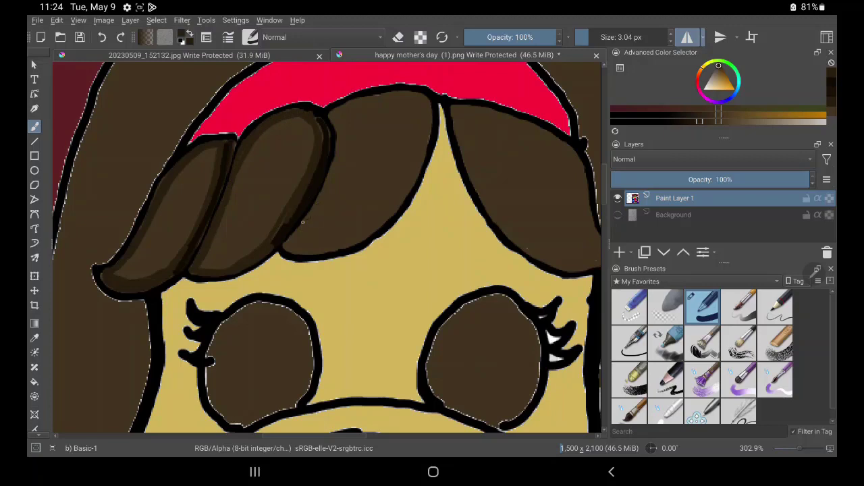
{"action": "mouse_move", "coordinate": [295, 235]}
{"action": "left_mouse_down"}
{"action": "mouse_move", "coordinate": [342, 149]}
{"action": "mouse_move", "coordinate": [339, 122]}
{"action": "left_mouse_up"}
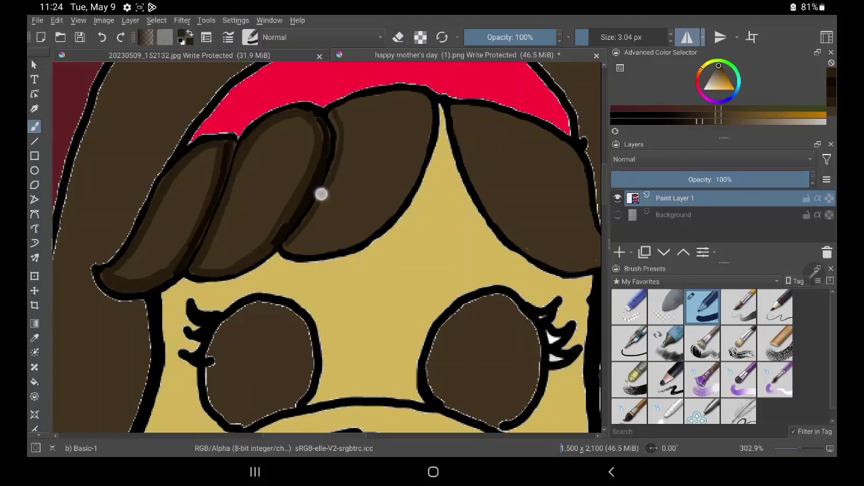
{"action": "mouse_move", "coordinate": [328, 179]}
{"action": "left_mouse_down"}
{"action": "mouse_move", "coordinate": [343, 106]}
{"action": "mouse_move", "coordinate": [338, 128]}
{"action": "mouse_move", "coordinate": [361, 102]}
{"action": "left_mouse_up"}
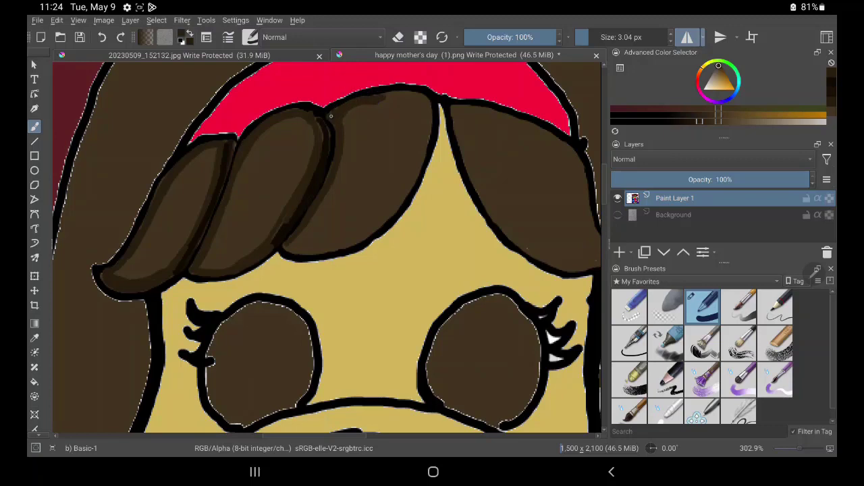
{"action": "mouse_move", "coordinate": [331, 116]}
{"action": "left_mouse_down"}
{"action": "mouse_move", "coordinate": [372, 96]}
{"action": "mouse_move", "coordinate": [423, 103]}
{"action": "mouse_move", "coordinate": [382, 100]}
{"action": "mouse_move", "coordinate": [413, 94]}
{"action": "mouse_move", "coordinate": [372, 97]}
{"action": "mouse_move", "coordinate": [399, 91]}
{"action": "mouse_move", "coordinate": [371, 96]}
{"action": "mouse_move", "coordinate": [385, 91]}
{"action": "mouse_move", "coordinate": [337, 113]}
{"action": "left_mouse_up"}
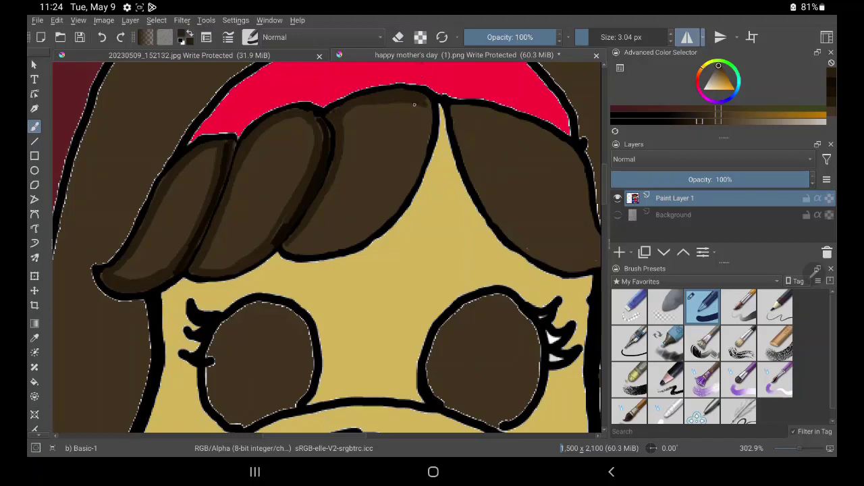
Brush dark brown down the middle bang's right edge to refine its shading.
{"action": "mouse_move", "coordinate": [415, 102]}
{"action": "left_mouse_down"}
{"action": "mouse_move", "coordinate": [419, 131]}
{"action": "mouse_move", "coordinate": [408, 99]}
{"action": "mouse_move", "coordinate": [420, 137]}
{"action": "mouse_move", "coordinate": [427, 110]}
{"action": "mouse_move", "coordinate": [432, 115]}
{"action": "mouse_move", "coordinate": [424, 147]}
{"action": "mouse_move", "coordinate": [428, 121]}
{"action": "left_mouse_up"}
{"action": "mouse_move", "coordinate": [429, 121]}
{"action": "left_mouse_down"}
{"action": "mouse_move", "coordinate": [421, 151]}
{"action": "mouse_move", "coordinate": [384, 206]}
{"action": "mouse_move", "coordinate": [409, 173]}
{"action": "mouse_move", "coordinate": [400, 197]}
{"action": "mouse_move", "coordinate": [423, 149]}
{"action": "mouse_move", "coordinate": [388, 218]}
{"action": "mouse_move", "coordinate": [421, 143]}
{"action": "mouse_move", "coordinate": [411, 177]}
{"action": "mouse_move", "coordinate": [362, 232]}
{"action": "mouse_move", "coordinate": [386, 214]}
{"action": "mouse_move", "coordinate": [347, 241]}
{"action": "mouse_move", "coordinate": [293, 247]}
{"action": "mouse_move", "coordinate": [374, 226]}
{"action": "mouse_move", "coordinate": [322, 241]}
{"action": "mouse_move", "coordinate": [302, 235]}
{"action": "mouse_move", "coordinate": [306, 220]}
{"action": "mouse_move", "coordinate": [302, 232]}
{"action": "mouse_move", "coordinate": [323, 247]}
{"action": "mouse_move", "coordinate": [297, 249]}
{"action": "mouse_move", "coordinate": [345, 243]}
{"action": "left_mouse_up"}
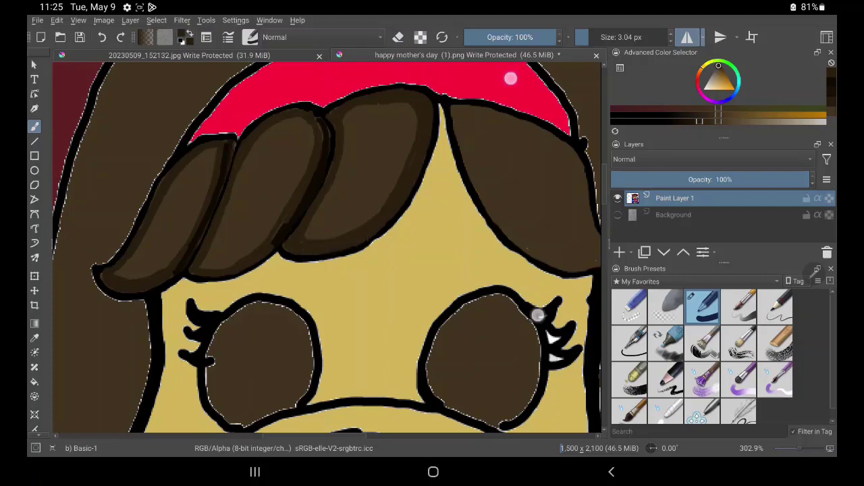
Shade the right bang's inner outline and top edge in dark brown.
{"action": "left_click_drag", "start_coordinate": [509, 77], "coordinate": [415, 98]}
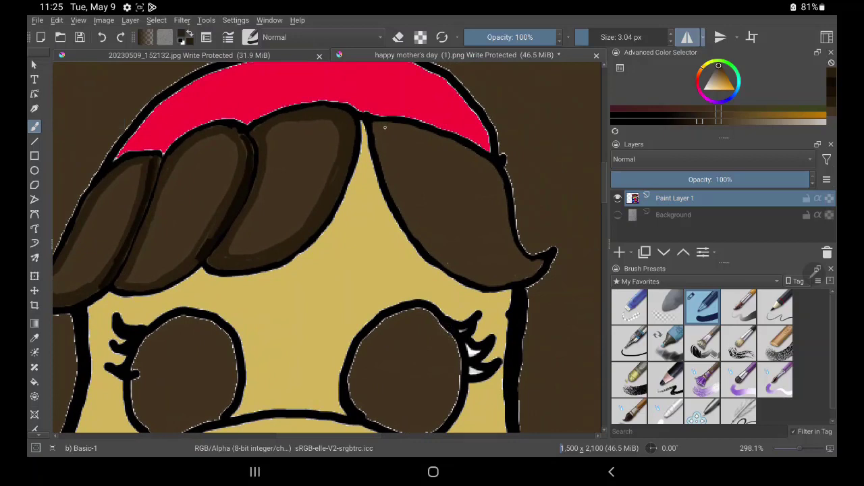
{"action": "mouse_move", "coordinate": [380, 135]}
{"action": "left_mouse_down"}
{"action": "mouse_move", "coordinate": [403, 212]}
{"action": "mouse_move", "coordinate": [426, 241]}
{"action": "mouse_move", "coordinate": [385, 152]}
{"action": "mouse_move", "coordinate": [425, 233]}
{"action": "mouse_move", "coordinate": [405, 210]}
{"action": "mouse_move", "coordinate": [463, 268]}
{"action": "mouse_move", "coordinate": [405, 210]}
{"action": "mouse_move", "coordinate": [443, 256]}
{"action": "mouse_move", "coordinate": [416, 234]}
{"action": "mouse_move", "coordinate": [464, 272]}
{"action": "mouse_move", "coordinate": [437, 250]}
{"action": "mouse_move", "coordinate": [486, 278]}
{"action": "mouse_move", "coordinate": [494, 276]}
{"action": "mouse_move", "coordinate": [460, 265]}
{"action": "mouse_move", "coordinate": [505, 277]}
{"action": "mouse_move", "coordinate": [468, 273]}
{"action": "mouse_move", "coordinate": [484, 282]}
{"action": "mouse_move", "coordinate": [437, 254]}
{"action": "mouse_move", "coordinate": [484, 286]}
{"action": "mouse_move", "coordinate": [540, 263]}
{"action": "mouse_move", "coordinate": [520, 280]}
{"action": "mouse_move", "coordinate": [543, 259]}
{"action": "left_mouse_up"}
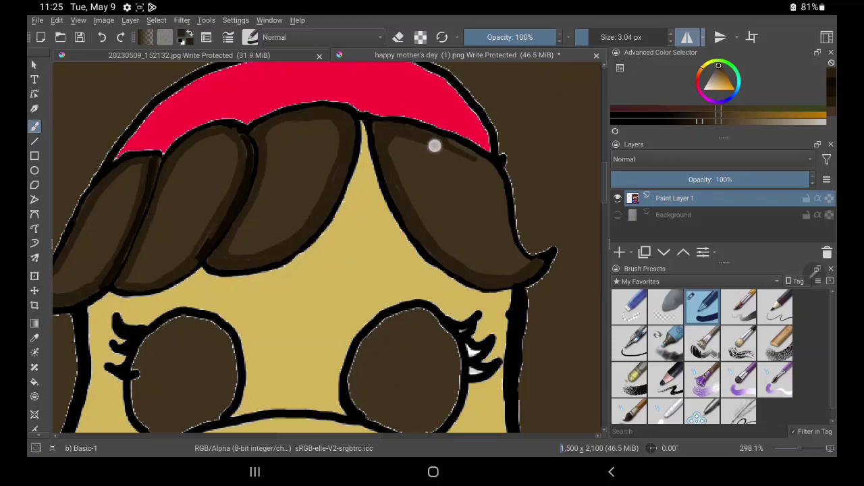
{"action": "left_click_drag", "start_coordinate": [435, 144], "coordinate": [484, 166]}
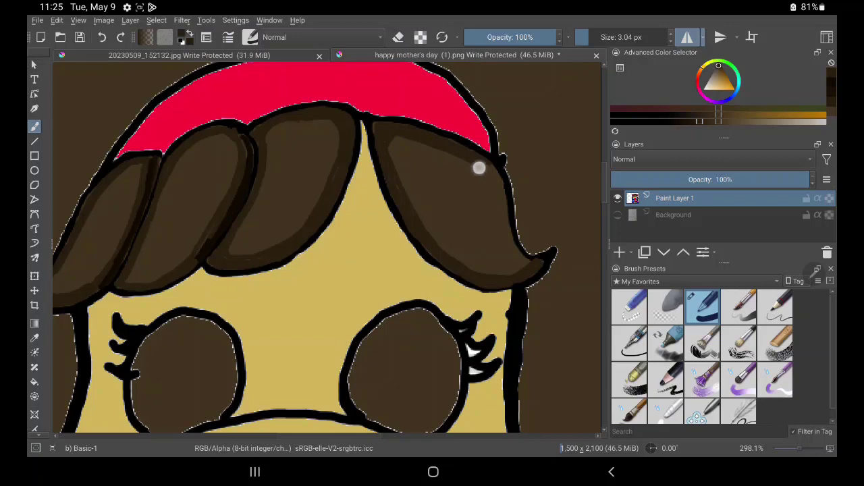
{"action": "mouse_move", "coordinate": [479, 166]}
{"action": "left_mouse_down"}
{"action": "mouse_move", "coordinate": [490, 189]}
{"action": "mouse_move", "coordinate": [494, 180]}
{"action": "mouse_move", "coordinate": [507, 245]}
{"action": "mouse_move", "coordinate": [523, 261]}
{"action": "mouse_move", "coordinate": [517, 255]}
{"action": "left_mouse_up"}
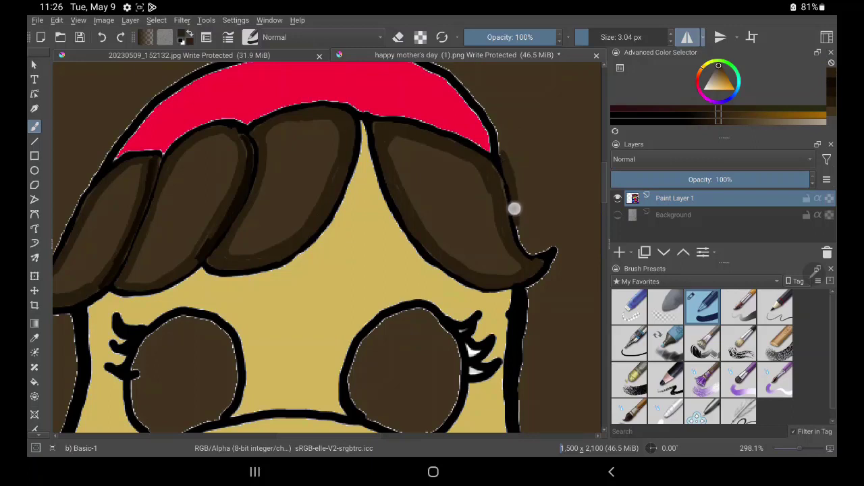
{"action": "mouse_move", "coordinate": [512, 190]}
{"action": "left_mouse_down"}
{"action": "mouse_move", "coordinate": [515, 221]}
{"action": "mouse_move", "coordinate": [535, 251]}
{"action": "left_mouse_up"}
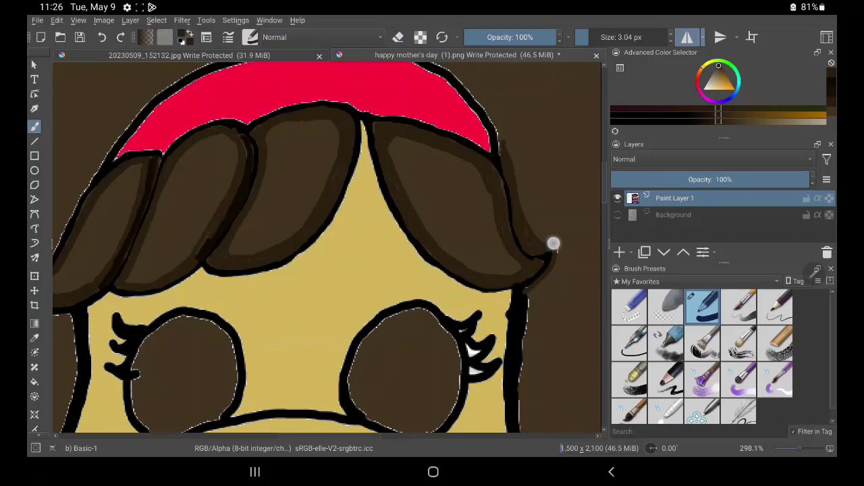
Outline the right bang's curled tip and darken the hair along the right cheek.
{"action": "left_click_drag", "start_coordinate": [554, 243], "coordinate": [533, 295]}
{"action": "left_click_drag", "start_coordinate": [556, 243], "coordinate": [522, 331]}
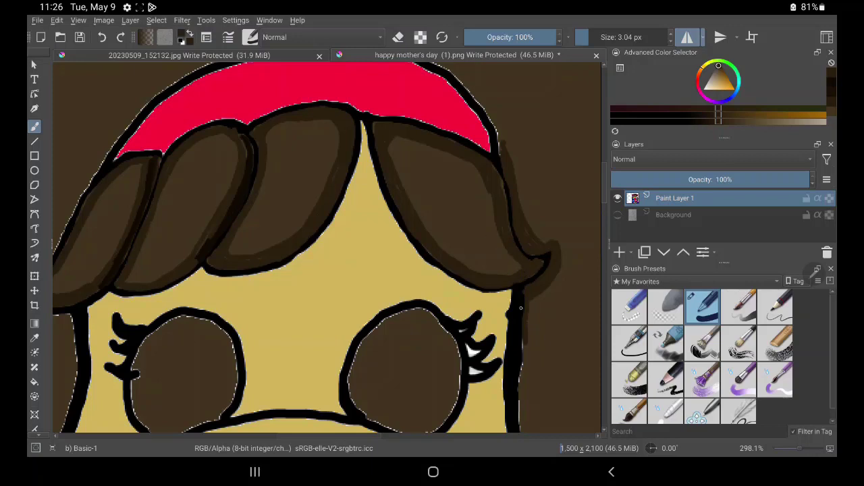
{"action": "left_click_drag", "start_coordinate": [521, 297], "coordinate": [518, 368]}
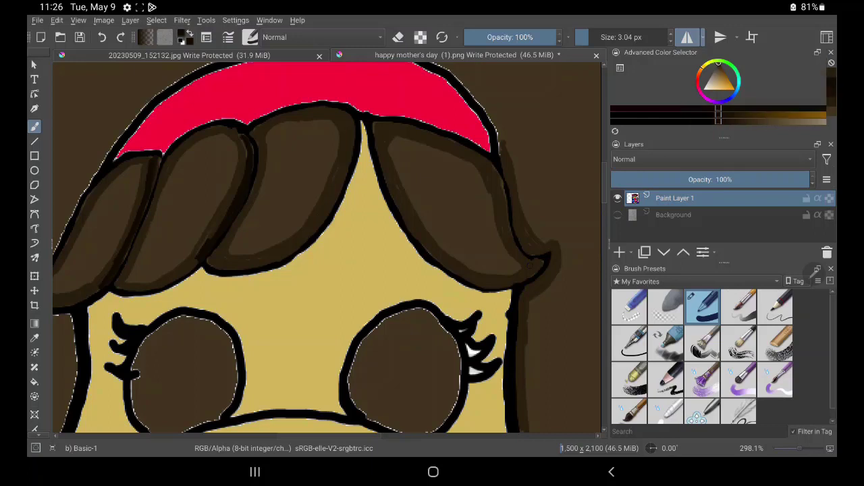
{"action": "mouse_move", "coordinate": [523, 426]}
{"action": "left_mouse_down"}
{"action": "mouse_move", "coordinate": [517, 338]}
{"action": "mouse_move", "coordinate": [525, 297]}
{"action": "left_mouse_up"}
{"action": "mouse_move", "coordinate": [522, 380]}
{"action": "left_mouse_down"}
{"action": "mouse_move", "coordinate": [526, 432]}
{"action": "mouse_move", "coordinate": [518, 353]}
{"action": "mouse_move", "coordinate": [540, 279]}
{"action": "left_mouse_up"}
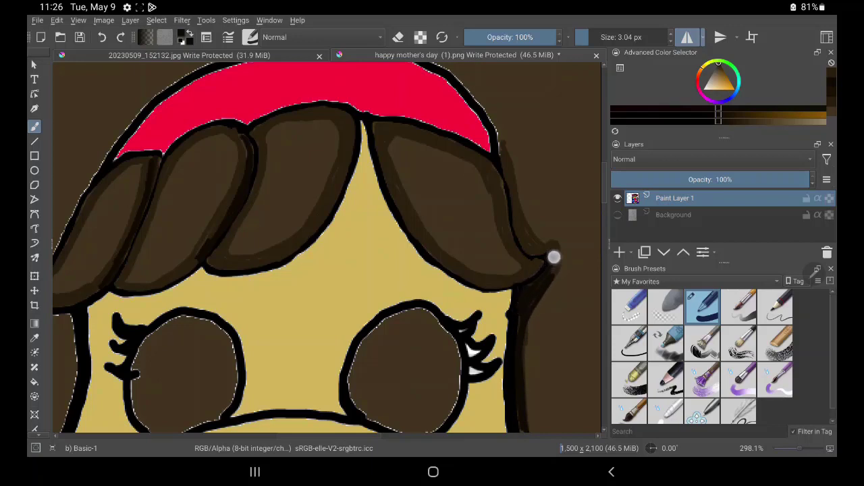
{"action": "mouse_move", "coordinate": [506, 168]}
{"action": "left_mouse_down"}
{"action": "mouse_move", "coordinate": [518, 204]}
{"action": "mouse_move", "coordinate": [506, 151]}
{"action": "mouse_move", "coordinate": [520, 219]}
{"action": "mouse_move", "coordinate": [533, 245]}
{"action": "mouse_move", "coordinate": [547, 249]}
{"action": "mouse_move", "coordinate": [523, 234]}
{"action": "mouse_move", "coordinate": [546, 252]}
{"action": "mouse_move", "coordinate": [525, 228]}
{"action": "mouse_move", "coordinate": [560, 247]}
{"action": "mouse_move", "coordinate": [550, 278]}
{"action": "mouse_move", "coordinate": [556, 248]}
{"action": "mouse_move", "coordinate": [532, 252]}
{"action": "mouse_move", "coordinate": [517, 209]}
{"action": "mouse_move", "coordinate": [523, 248]}
{"action": "mouse_move", "coordinate": [546, 250]}
{"action": "mouse_move", "coordinate": [517, 214]}
{"action": "mouse_move", "coordinate": [508, 148]}
{"action": "left_mouse_up"}
{"action": "scroll", "coordinate": [555, 260], "scroll_direction": "down", "scroll_amount": 2}
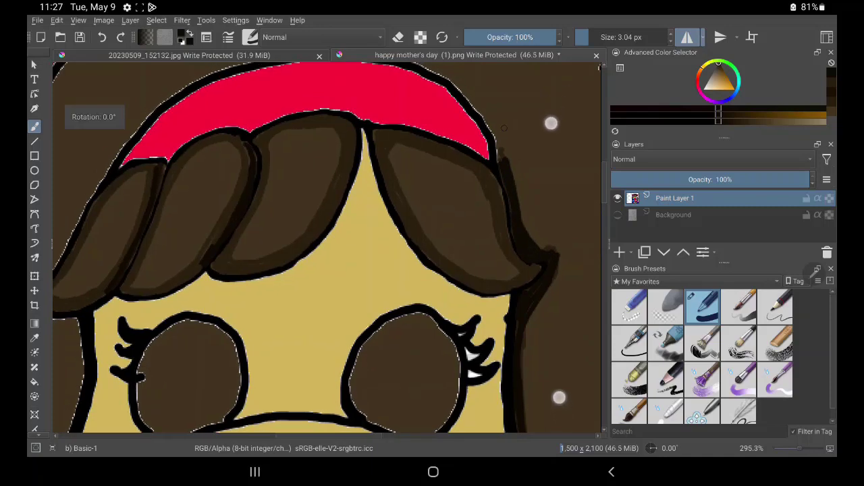
{"action": "scroll", "coordinate": [561, 223], "scroll_direction": "down", "scroll_amount": 2}
{"action": "scroll", "coordinate": [564, 223], "scroll_direction": "down", "scroll_amount": 1}
{"action": "scroll", "coordinate": [567, 223], "scroll_direction": "down", "scroll_amount": 1}
{"action": "scroll", "coordinate": [568, 222], "scroll_direction": "up", "scroll_amount": 1}
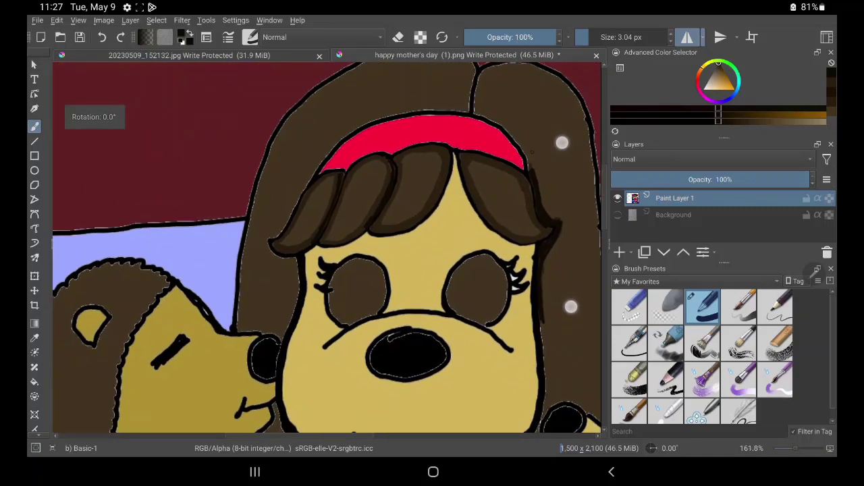
{"action": "scroll", "coordinate": [567, 223], "scroll_direction": "up", "scroll_amount": 1}
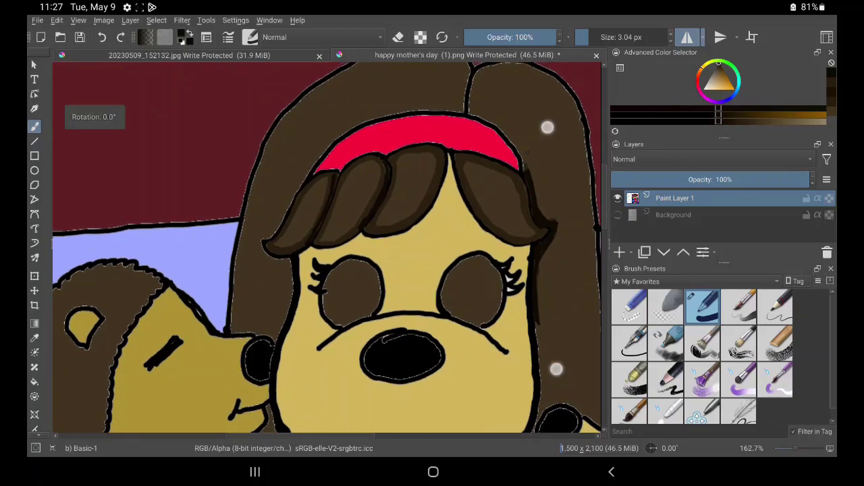
{"action": "scroll", "coordinate": [541, 216], "scroll_direction": "down", "scroll_amount": 1}
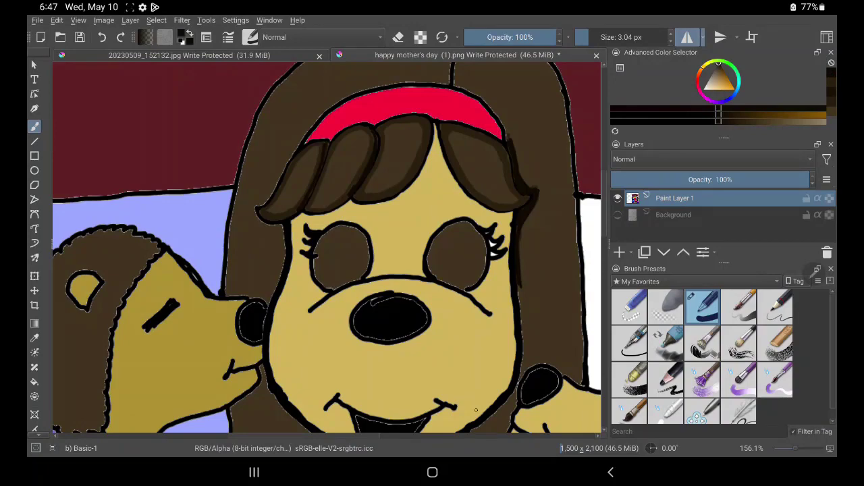
Darken the left bang's outer edge up to the headband, undoing the two tip strokes.
{"action": "scroll", "coordinate": [408, 230], "scroll_direction": "up", "scroll_amount": 3}
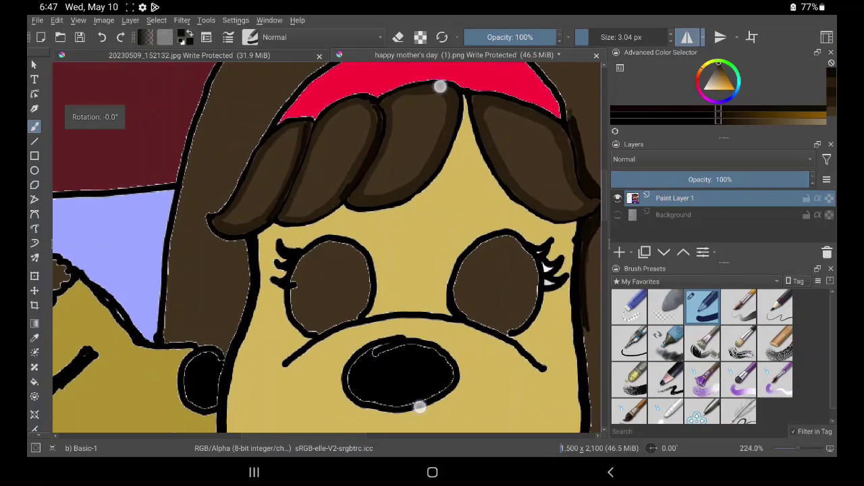
{"action": "left_click_drag", "start_coordinate": [468, 84], "coordinate": [479, 83]}
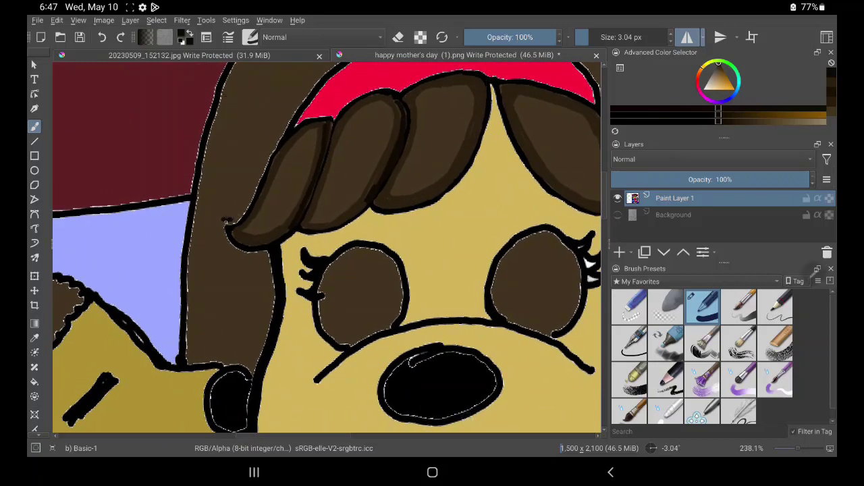
{"action": "left_click_drag", "start_coordinate": [226, 219], "coordinate": [254, 190]}
{"action": "left_click_drag", "start_coordinate": [225, 223], "coordinate": [276, 143]}
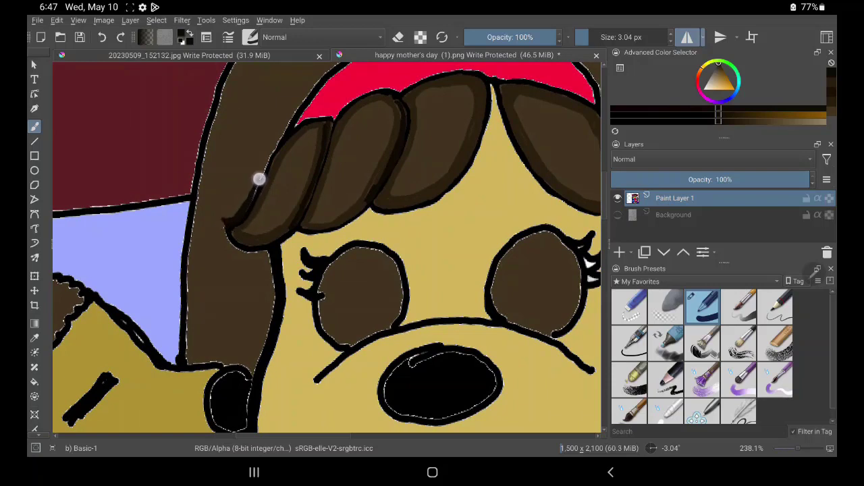
{"action": "mouse_move", "coordinate": [254, 187]}
{"action": "left_mouse_down"}
{"action": "mouse_move", "coordinate": [286, 124]}
{"action": "mouse_move", "coordinate": [328, 69]}
{"action": "left_mouse_up"}
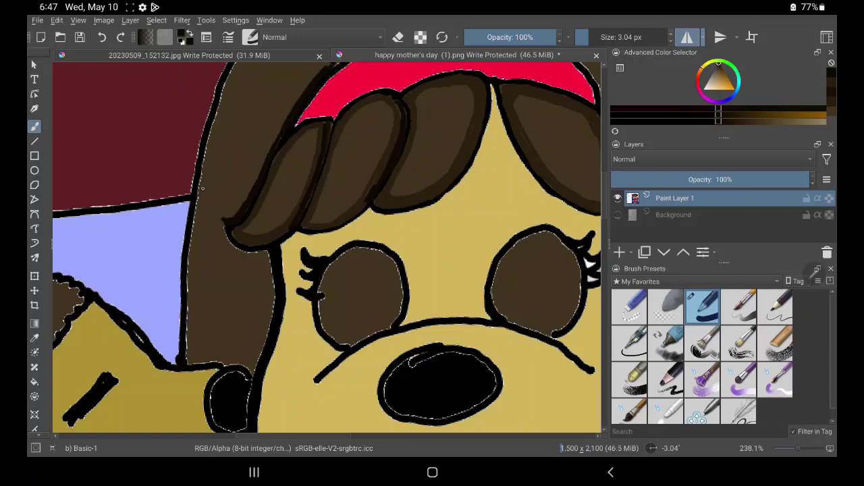
{"action": "mouse_move", "coordinate": [224, 222]}
{"action": "left_mouse_down"}
{"action": "mouse_move", "coordinate": [228, 245]}
{"action": "mouse_move", "coordinate": [222, 228]}
{"action": "mouse_move", "coordinate": [253, 250]}
{"action": "left_mouse_up"}
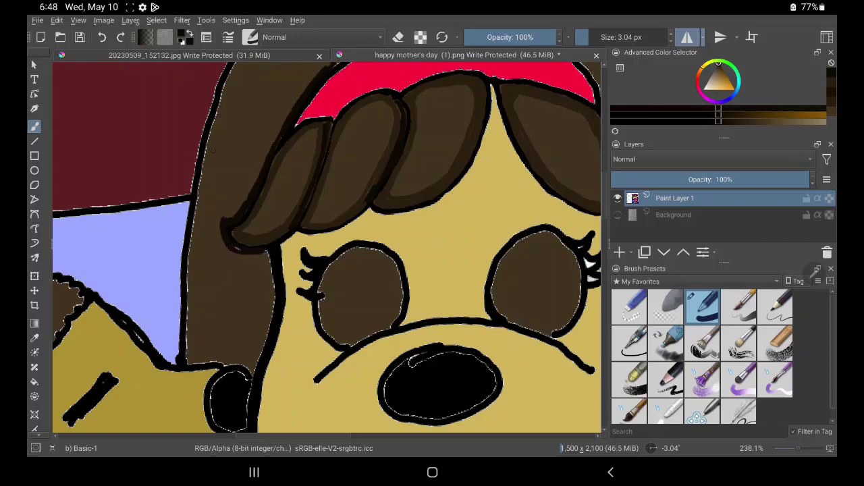
{"action": "left_click", "coordinate": [101, 38]}
{"action": "left_click", "coordinate": [102, 37]}
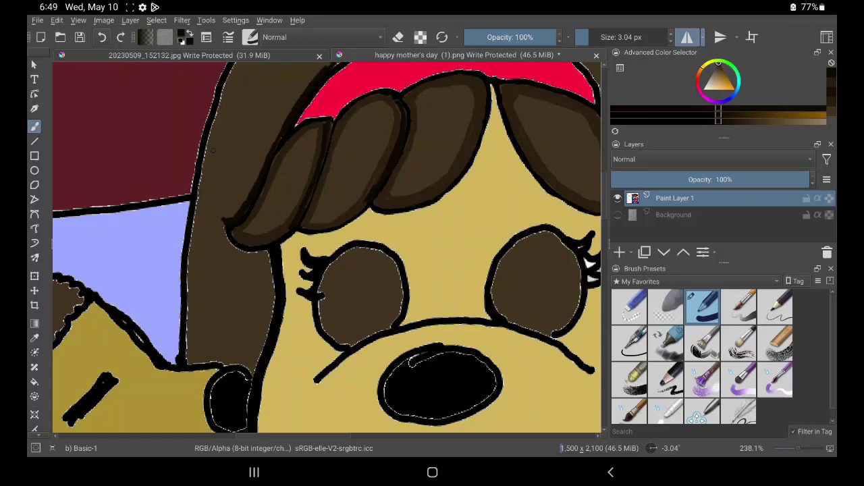
Zoom on the left-cheek strand and draw a dark brown stroke down its inner edge.
{"action": "mouse_move", "coordinate": [406, 149]}
{"action": "left_mouse_down"}
{"action": "mouse_move", "coordinate": [432, 114]}
{"action": "mouse_move", "coordinate": [505, 95]}
{"action": "mouse_move", "coordinate": [506, 86]}
{"action": "left_mouse_up"}
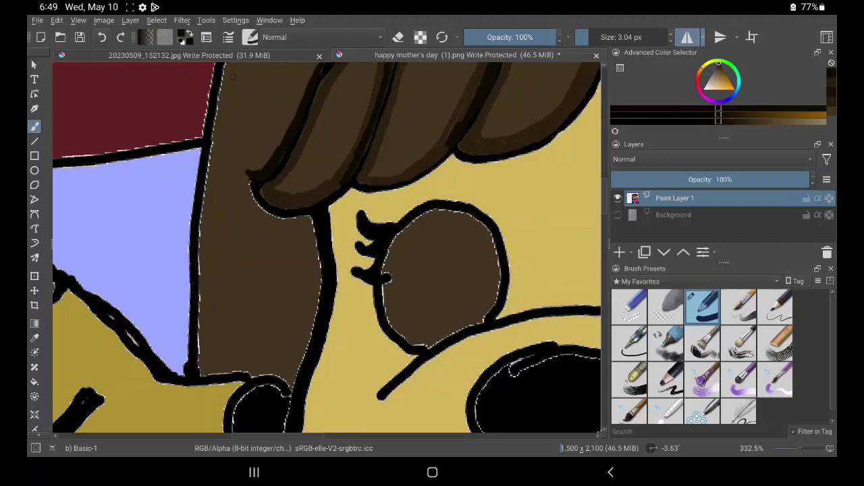
{"action": "mouse_move", "coordinate": [246, 174]}
{"action": "left_mouse_down"}
{"action": "mouse_move", "coordinate": [253, 202]}
{"action": "mouse_move", "coordinate": [279, 218]}
{"action": "mouse_move", "coordinate": [253, 204]}
{"action": "mouse_move", "coordinate": [249, 177]}
{"action": "left_mouse_up"}
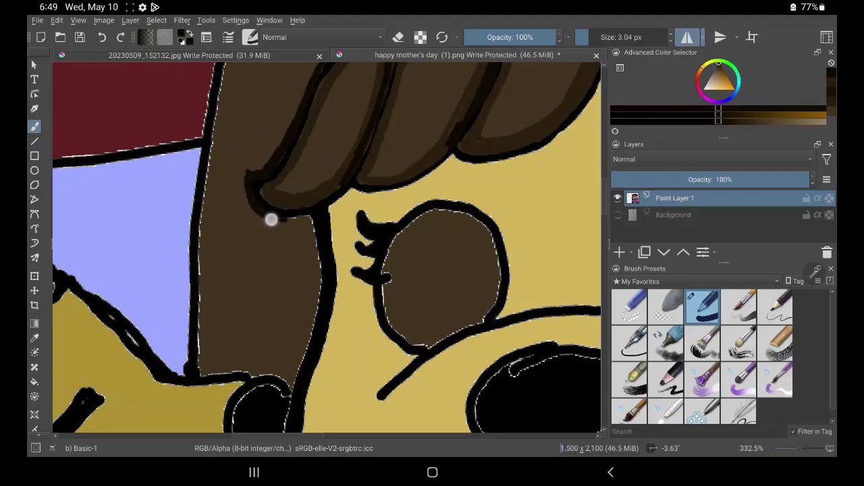
{"action": "mouse_move", "coordinate": [270, 218]}
{"action": "left_mouse_down"}
{"action": "mouse_move", "coordinate": [301, 220]}
{"action": "mouse_move", "coordinate": [283, 221]}
{"action": "mouse_move", "coordinate": [312, 210]}
{"action": "left_mouse_up"}
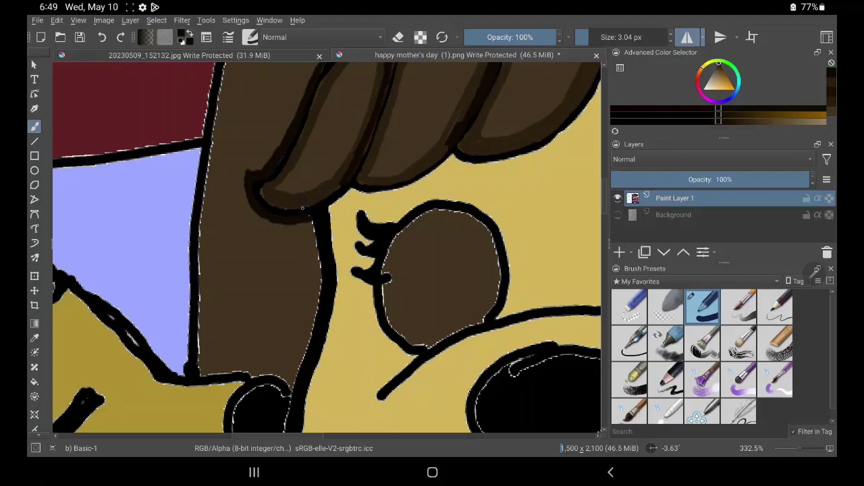
{"action": "left_click_drag", "start_coordinate": [303, 223], "coordinate": [309, 243]}
{"action": "left_click", "coordinate": [101, 38]}
{"action": "left_click_drag", "start_coordinate": [305, 221], "coordinate": [313, 256]}
{"action": "mouse_move", "coordinate": [309, 220]}
{"action": "left_mouse_down"}
{"action": "mouse_move", "coordinate": [318, 286]}
{"action": "mouse_move", "coordinate": [320, 250]}
{"action": "mouse_move", "coordinate": [315, 315]}
{"action": "mouse_move", "coordinate": [292, 383]}
{"action": "left_mouse_up"}
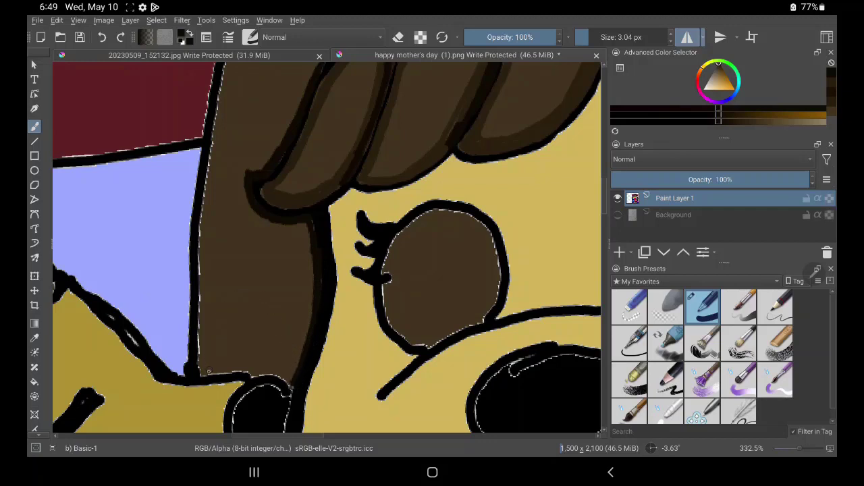
Shade the strand's bottom and fill brown over light gaps along its outline.
{"action": "mouse_move", "coordinate": [205, 371]}
{"action": "left_mouse_down"}
{"action": "mouse_move", "coordinate": [228, 366]}
{"action": "mouse_move", "coordinate": [207, 371]}
{"action": "mouse_move", "coordinate": [283, 380]}
{"action": "left_mouse_up"}
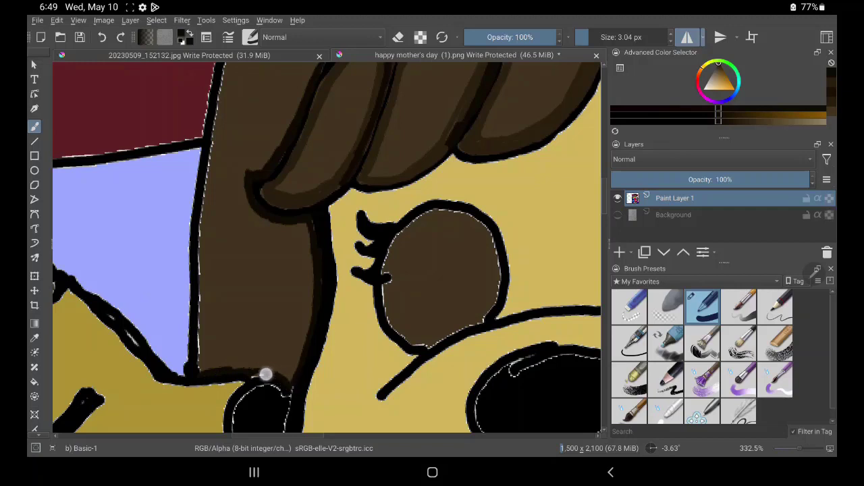
{"action": "left_click_drag", "start_coordinate": [287, 377], "coordinate": [291, 370]}
{"action": "mouse_move", "coordinate": [198, 369]}
{"action": "left_mouse_down"}
{"action": "mouse_move", "coordinate": [206, 370]}
{"action": "mouse_move", "coordinate": [198, 355]}
{"action": "mouse_move", "coordinate": [208, 367]}
{"action": "mouse_move", "coordinate": [199, 330]}
{"action": "mouse_move", "coordinate": [204, 201]}
{"action": "mouse_move", "coordinate": [197, 373]}
{"action": "left_mouse_up"}
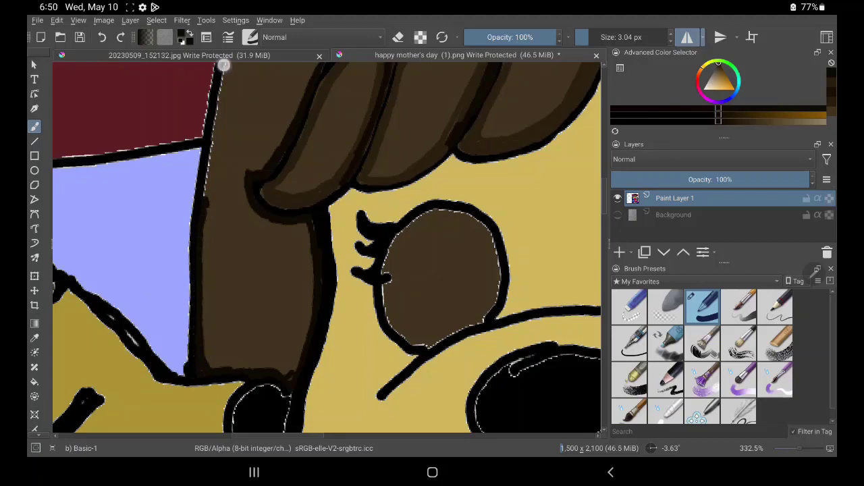
{"action": "mouse_move", "coordinate": [224, 65]}
{"action": "left_mouse_down"}
{"action": "mouse_move", "coordinate": [196, 253]}
{"action": "mouse_move", "coordinate": [201, 360]}
{"action": "left_mouse_up"}
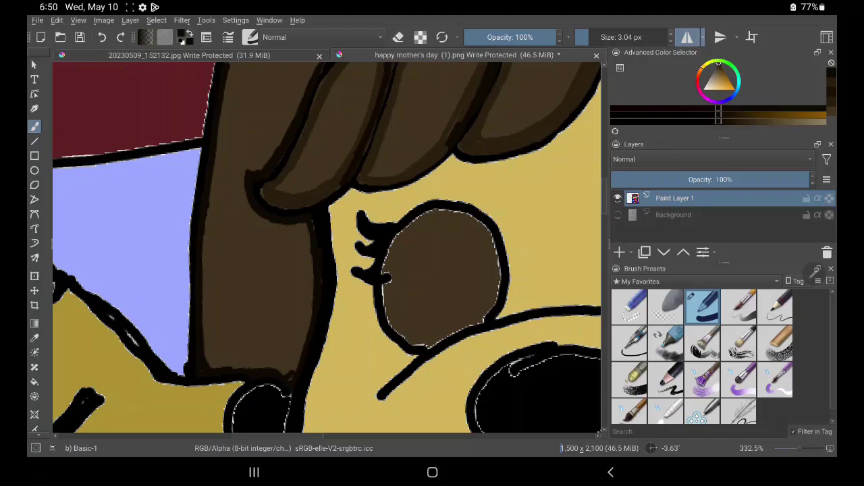
Sample the eye's brown and paint over the white fringe along its right and lower inner edges.
{"action": "left_click", "coordinate": [35, 338]}
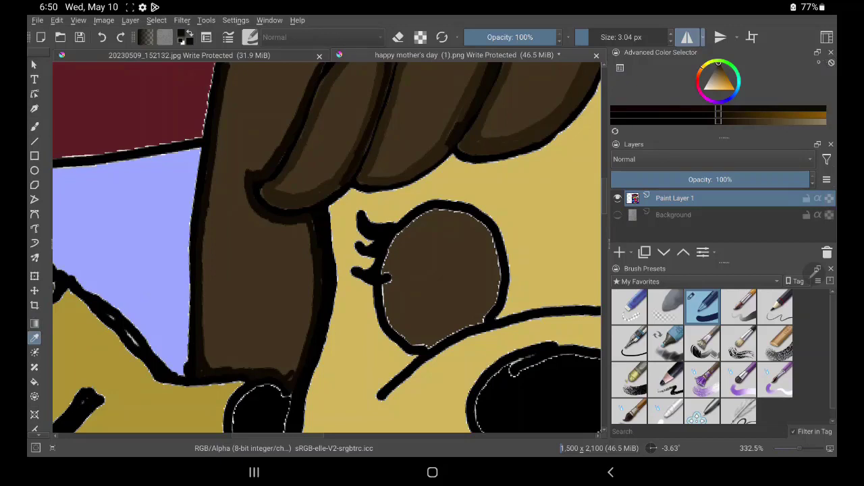
{"action": "left_click", "coordinate": [423, 273]}
{"action": "left_click", "coordinate": [34, 126]}
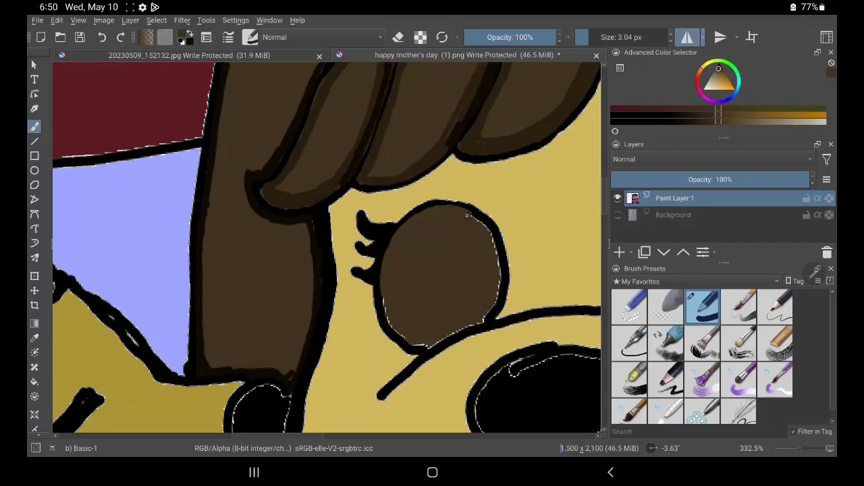
{"action": "mouse_move", "coordinate": [467, 216]}
{"action": "left_mouse_down"}
{"action": "mouse_move", "coordinate": [489, 233]}
{"action": "mouse_move", "coordinate": [498, 279]}
{"action": "left_mouse_up"}
{"action": "mouse_move", "coordinate": [483, 317]}
{"action": "left_mouse_down"}
{"action": "mouse_move", "coordinate": [436, 341]}
{"action": "mouse_move", "coordinate": [485, 316]}
{"action": "left_mouse_up"}
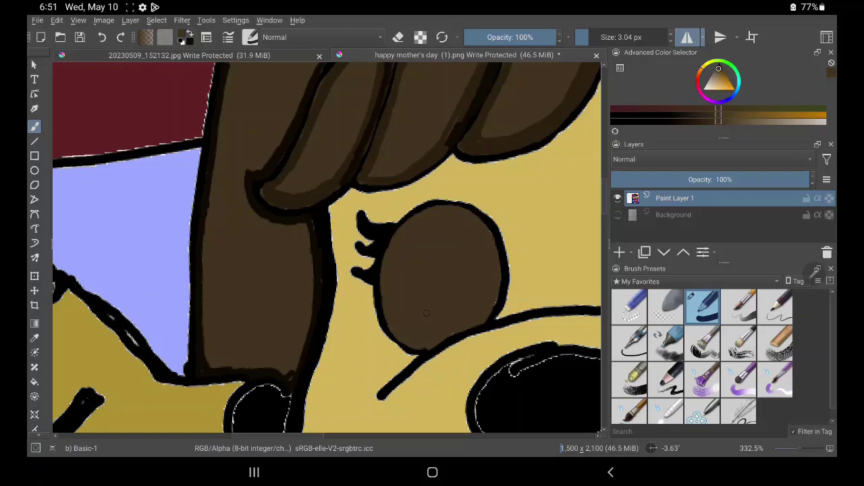
Centre the nose in view and sample black from it for the Freehand Brush.
{"action": "left_click_drag", "start_coordinate": [540, 170], "coordinate": [396, 104]}
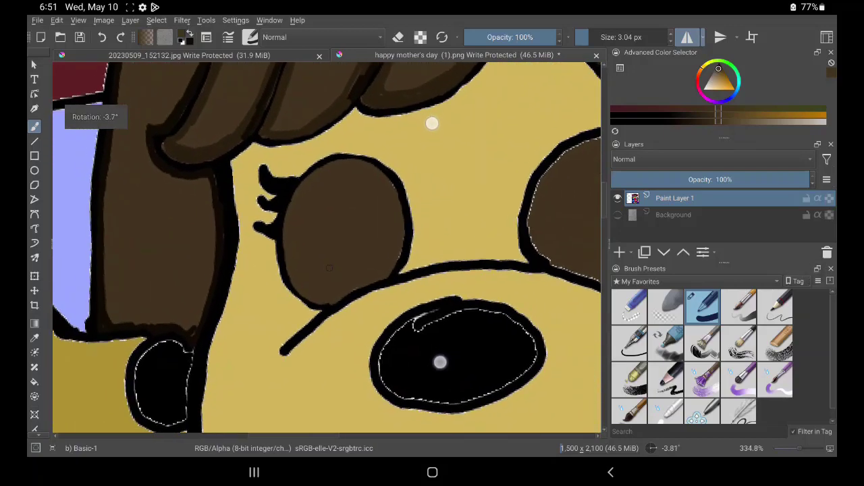
{"action": "left_click_drag", "start_coordinate": [408, 349], "coordinate": [390, 349]}
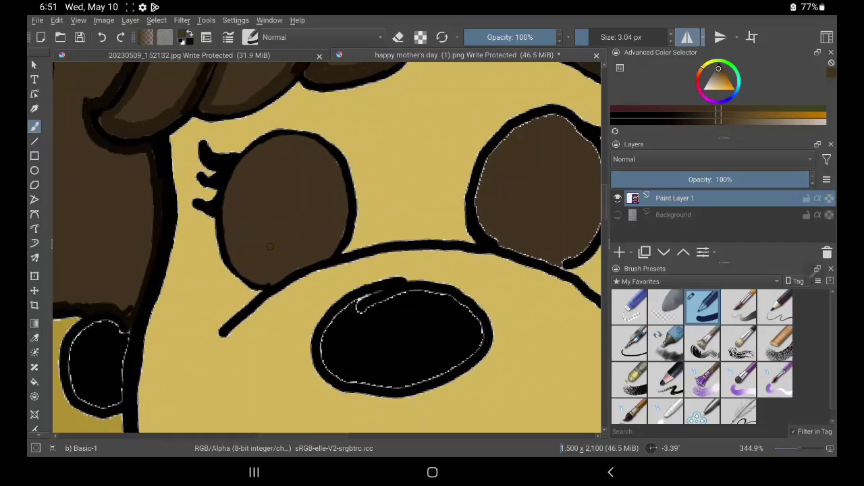
{"action": "left_click", "coordinate": [35, 337]}
{"action": "left_click", "coordinate": [103, 345]}
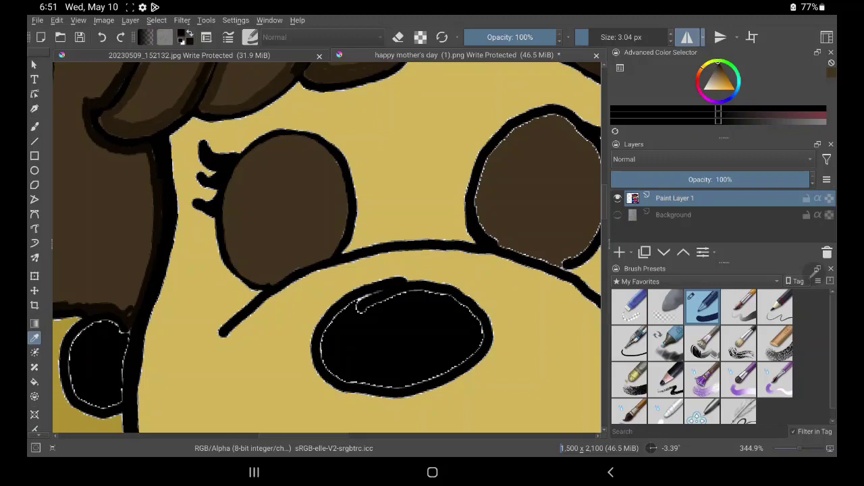
{"action": "left_click", "coordinate": [35, 126]}
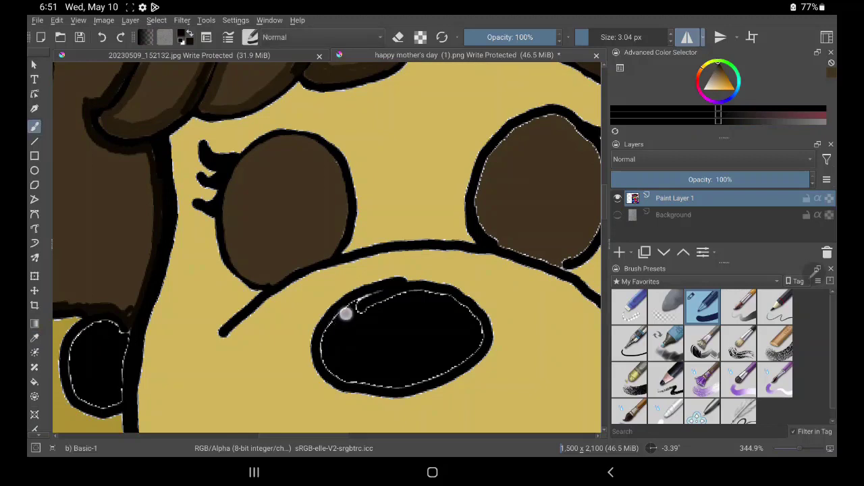
Paint black over the nose's white highlight, including its lower-left and bottom edges.
{"action": "mouse_move", "coordinate": [345, 312]}
{"action": "left_mouse_down"}
{"action": "mouse_move", "coordinate": [377, 303]}
{"action": "mouse_move", "coordinate": [371, 313]}
{"action": "mouse_move", "coordinate": [392, 297]}
{"action": "mouse_move", "coordinate": [365, 299]}
{"action": "left_mouse_up"}
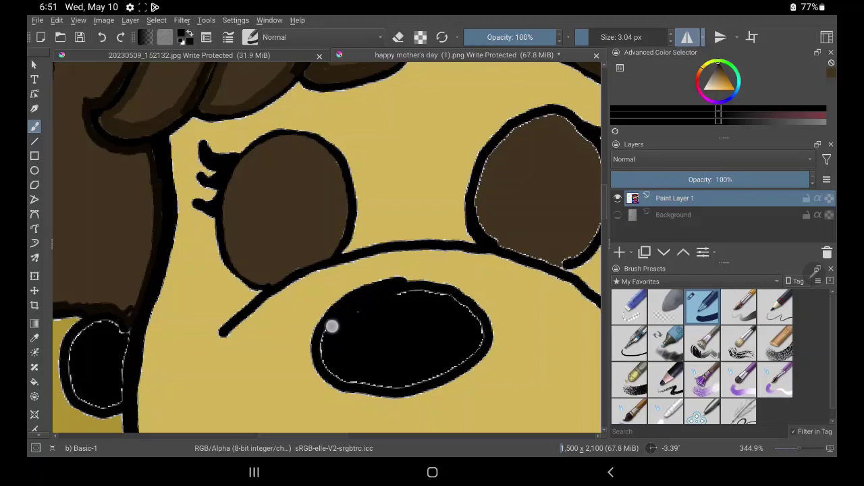
{"action": "mouse_move", "coordinate": [331, 326]}
{"action": "left_mouse_down"}
{"action": "mouse_move", "coordinate": [318, 344]}
{"action": "mouse_move", "coordinate": [324, 332]}
{"action": "mouse_move", "coordinate": [324, 365]}
{"action": "mouse_move", "coordinate": [357, 386]}
{"action": "mouse_move", "coordinate": [380, 386]}
{"action": "mouse_move", "coordinate": [354, 387]}
{"action": "mouse_move", "coordinate": [385, 390]}
{"action": "mouse_move", "coordinate": [349, 388]}
{"action": "mouse_move", "coordinate": [400, 391]}
{"action": "mouse_move", "coordinate": [355, 387]}
{"action": "mouse_move", "coordinate": [407, 383]}
{"action": "left_mouse_up"}
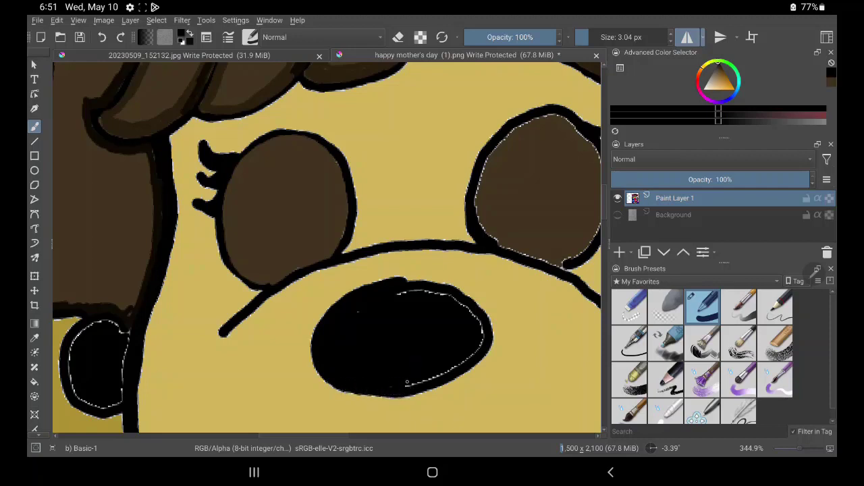
{"action": "mouse_move", "coordinate": [345, 389]}
{"action": "left_mouse_down"}
{"action": "mouse_move", "coordinate": [428, 385]}
{"action": "mouse_move", "coordinate": [409, 390]}
{"action": "mouse_move", "coordinate": [420, 392]}
{"action": "mouse_move", "coordinate": [451, 382]}
{"action": "mouse_move", "coordinate": [482, 339]}
{"action": "mouse_move", "coordinate": [471, 361]}
{"action": "mouse_move", "coordinate": [477, 353]}
{"action": "mouse_move", "coordinate": [441, 372]}
{"action": "mouse_move", "coordinate": [466, 360]}
{"action": "mouse_move", "coordinate": [412, 382]}
{"action": "mouse_move", "coordinate": [345, 387]}
{"action": "mouse_move", "coordinate": [428, 387]}
{"action": "mouse_move", "coordinate": [407, 394]}
{"action": "mouse_move", "coordinate": [421, 392]}
{"action": "left_mouse_up"}
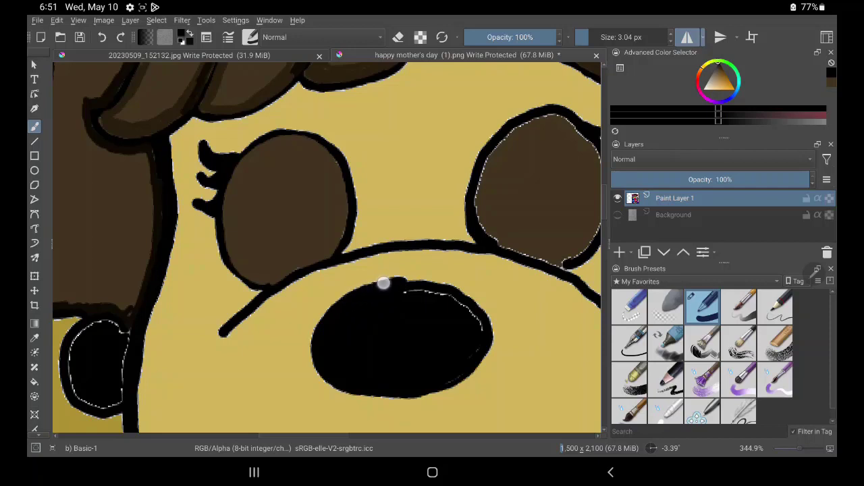
Touch up the nose's top, right and upper-left outline in black.
{"action": "mouse_move", "coordinate": [411, 280]}
{"action": "left_mouse_down"}
{"action": "mouse_move", "coordinate": [436, 283]}
{"action": "mouse_move", "coordinate": [399, 280]}
{"action": "mouse_move", "coordinate": [465, 292]}
{"action": "mouse_move", "coordinate": [487, 326]}
{"action": "mouse_move", "coordinate": [480, 363]}
{"action": "mouse_move", "coordinate": [463, 379]}
{"action": "mouse_move", "coordinate": [419, 392]}
{"action": "mouse_move", "coordinate": [460, 386]}
{"action": "mouse_move", "coordinate": [477, 372]}
{"action": "mouse_move", "coordinate": [486, 335]}
{"action": "mouse_move", "coordinate": [465, 379]}
{"action": "mouse_move", "coordinate": [469, 372]}
{"action": "mouse_move", "coordinate": [415, 392]}
{"action": "mouse_move", "coordinate": [452, 386]}
{"action": "mouse_move", "coordinate": [477, 310]}
{"action": "mouse_move", "coordinate": [479, 319]}
{"action": "mouse_move", "coordinate": [452, 295]}
{"action": "mouse_move", "coordinate": [423, 287]}
{"action": "mouse_move", "coordinate": [405, 313]}
{"action": "left_mouse_up"}
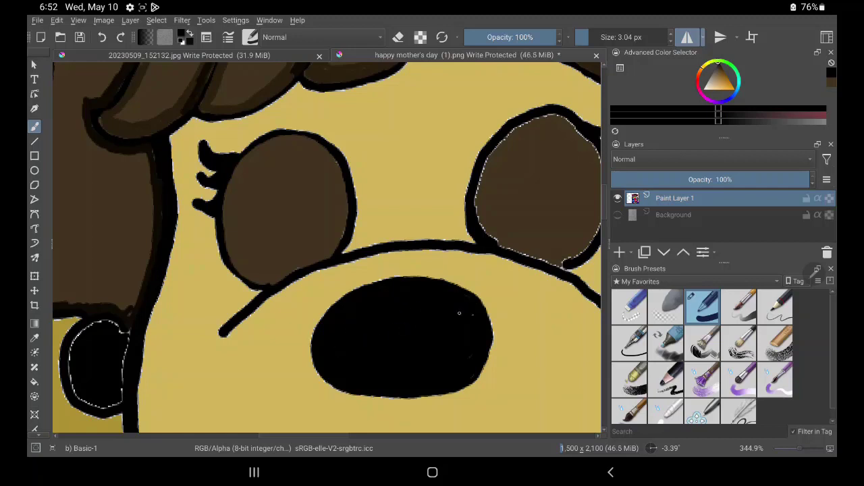
{"action": "mouse_move", "coordinate": [478, 306]}
{"action": "left_mouse_down"}
{"action": "mouse_move", "coordinate": [484, 347]}
{"action": "mouse_move", "coordinate": [483, 310]}
{"action": "mouse_move", "coordinate": [490, 338]}
{"action": "mouse_move", "coordinate": [482, 353]}
{"action": "mouse_move", "coordinate": [486, 312]}
{"action": "mouse_move", "coordinate": [476, 303]}
{"action": "mouse_move", "coordinate": [483, 331]}
{"action": "left_mouse_up"}
{"action": "mouse_move", "coordinate": [321, 338]}
{"action": "left_mouse_down"}
{"action": "mouse_move", "coordinate": [331, 307]}
{"action": "mouse_move", "coordinate": [315, 339]}
{"action": "mouse_move", "coordinate": [323, 317]}
{"action": "mouse_move", "coordinate": [340, 293]}
{"action": "mouse_move", "coordinate": [397, 278]}
{"action": "mouse_move", "coordinate": [347, 293]}
{"action": "mouse_move", "coordinate": [316, 326]}
{"action": "mouse_move", "coordinate": [313, 348]}
{"action": "mouse_move", "coordinate": [346, 390]}
{"action": "left_mouse_up"}
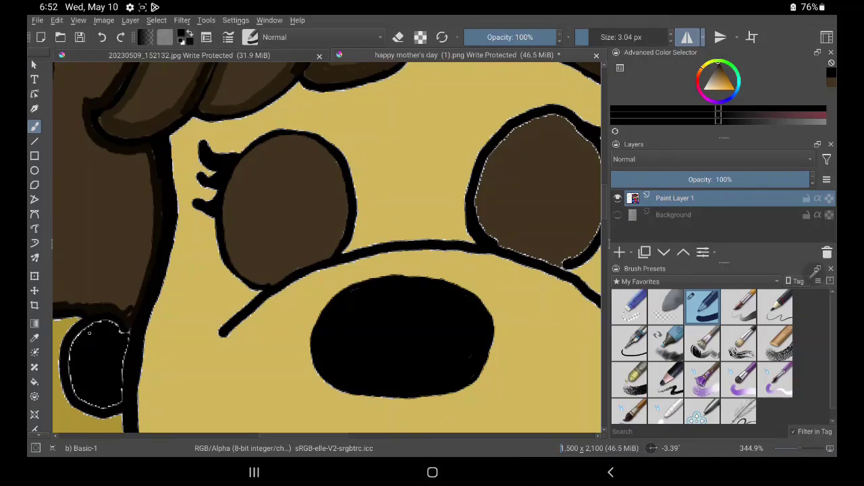
Paint black over the white fringe inside the lower-left black oval.
{"action": "mouse_move", "coordinate": [90, 325]}
{"action": "left_mouse_down"}
{"action": "mouse_move", "coordinate": [73, 347]}
{"action": "mouse_move", "coordinate": [75, 394]}
{"action": "mouse_move", "coordinate": [100, 407]}
{"action": "mouse_move", "coordinate": [121, 394]}
{"action": "mouse_move", "coordinate": [126, 337]}
{"action": "mouse_move", "coordinate": [124, 344]}
{"action": "mouse_move", "coordinate": [112, 324]}
{"action": "mouse_move", "coordinate": [87, 330]}
{"action": "mouse_move", "coordinate": [126, 334]}
{"action": "mouse_move", "coordinate": [79, 324]}
{"action": "mouse_move", "coordinate": [62, 355]}
{"action": "mouse_move", "coordinate": [62, 380]}
{"action": "mouse_move", "coordinate": [72, 399]}
{"action": "mouse_move", "coordinate": [99, 413]}
{"action": "mouse_move", "coordinate": [116, 396]}
{"action": "mouse_move", "coordinate": [118, 409]}
{"action": "mouse_move", "coordinate": [83, 407]}
{"action": "mouse_move", "coordinate": [112, 413]}
{"action": "left_mouse_up"}
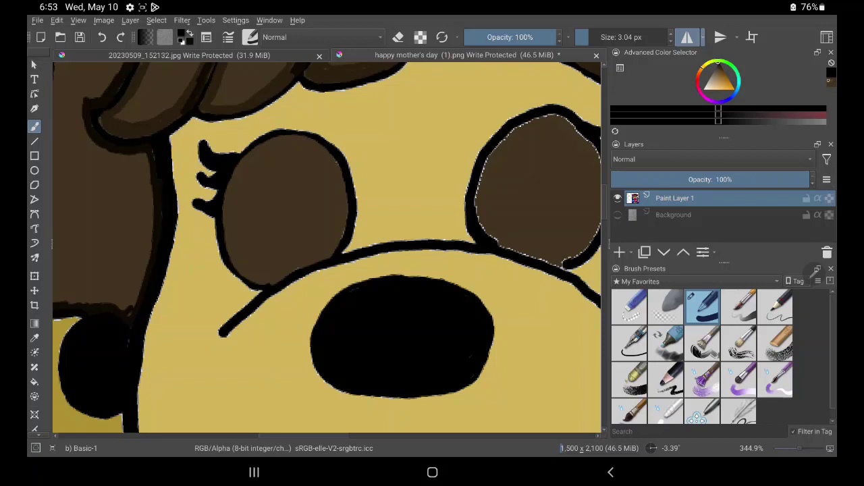
Pick a brown and brush over the other eye's upper, lower and side outlines.
{"action": "left_click", "coordinate": [718, 69]}
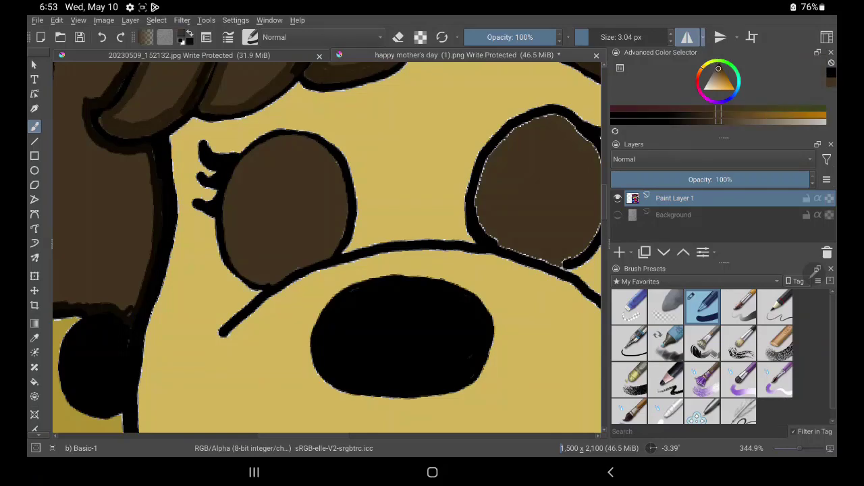
{"action": "left_click_drag", "start_coordinate": [484, 81], "coordinate": [337, 98]}
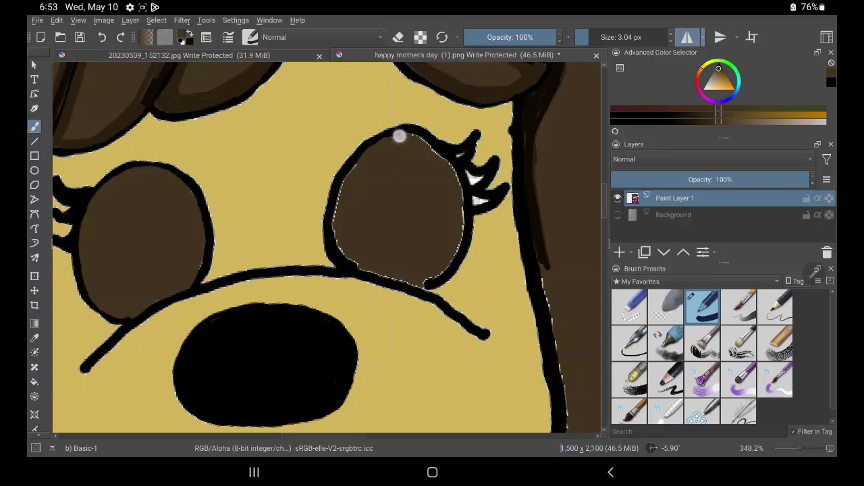
{"action": "mouse_move", "coordinate": [399, 137]}
{"action": "left_mouse_down"}
{"action": "mouse_move", "coordinate": [382, 135]}
{"action": "mouse_move", "coordinate": [349, 166]}
{"action": "mouse_move", "coordinate": [343, 190]}
{"action": "mouse_move", "coordinate": [363, 158]}
{"action": "mouse_move", "coordinate": [337, 203]}
{"action": "mouse_move", "coordinate": [334, 229]}
{"action": "mouse_move", "coordinate": [347, 251]}
{"action": "left_mouse_up"}
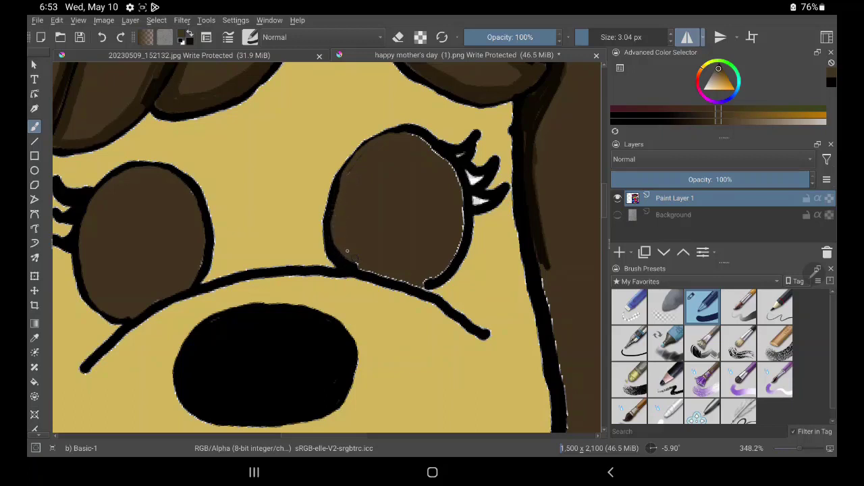
{"action": "mouse_move", "coordinate": [194, 269]}
{"action": "left_mouse_down"}
{"action": "mouse_move", "coordinate": [198, 260]}
{"action": "mouse_move", "coordinate": [187, 281]}
{"action": "mouse_move", "coordinate": [139, 305]}
{"action": "mouse_move", "coordinate": [166, 286]}
{"action": "left_mouse_up"}
{"action": "mouse_move", "coordinate": [335, 245]}
{"action": "left_mouse_down"}
{"action": "mouse_move", "coordinate": [360, 268]}
{"action": "mouse_move", "coordinate": [404, 271]}
{"action": "mouse_move", "coordinate": [407, 283]}
{"action": "mouse_move", "coordinate": [432, 274]}
{"action": "mouse_move", "coordinate": [423, 286]}
{"action": "mouse_move", "coordinate": [438, 272]}
{"action": "mouse_move", "coordinate": [424, 286]}
{"action": "mouse_move", "coordinate": [460, 236]}
{"action": "mouse_move", "coordinate": [456, 193]}
{"action": "left_mouse_up"}
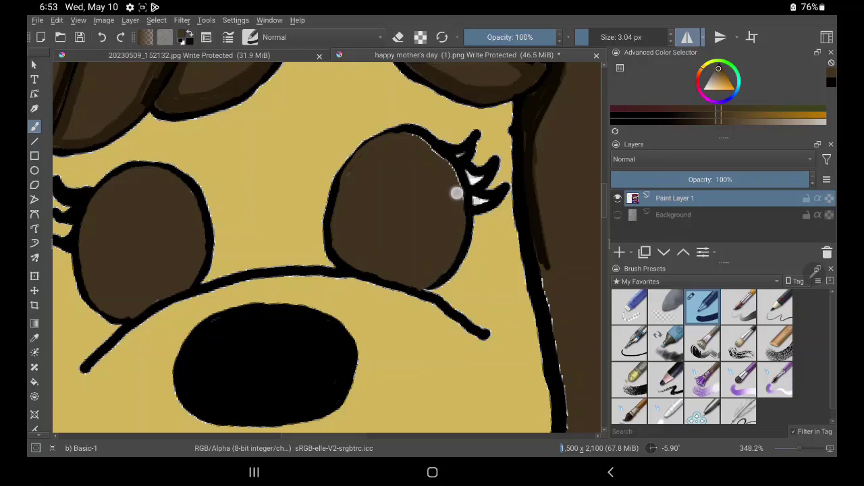
{"action": "mouse_move", "coordinate": [406, 136]}
{"action": "left_mouse_down"}
{"action": "mouse_move", "coordinate": [388, 139]}
{"action": "mouse_move", "coordinate": [415, 135]}
{"action": "mouse_move", "coordinate": [448, 155]}
{"action": "mouse_move", "coordinate": [464, 216]}
{"action": "mouse_move", "coordinate": [460, 178]}
{"action": "left_mouse_up"}
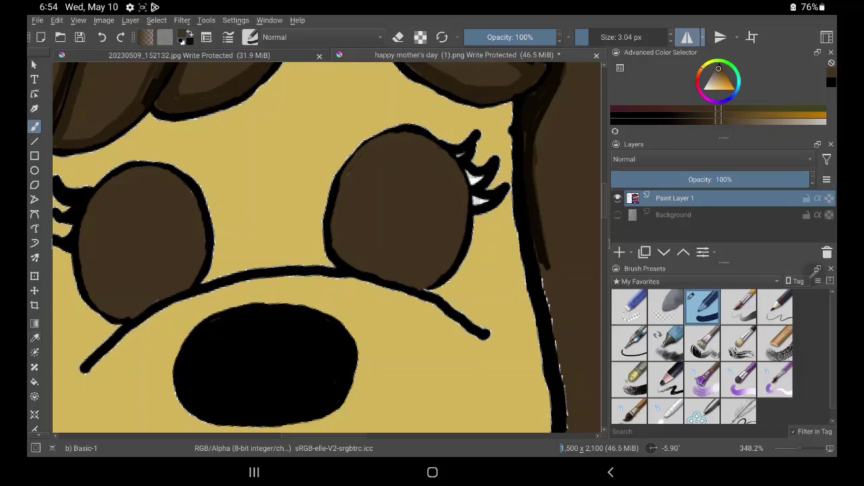
Sample the hair's dark brown and shade down the strand's inner outline beside the face.
{"action": "key", "text": "p"}
{"action": "left_click", "coordinate": [462, 85]}
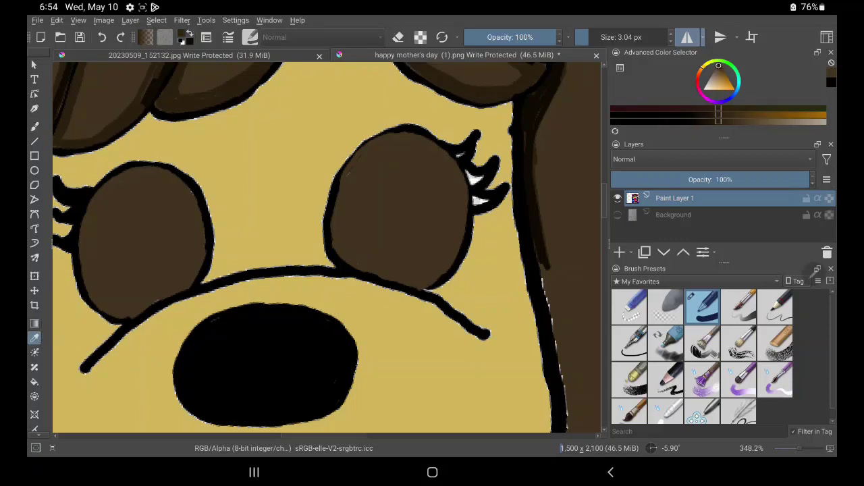
{"action": "key", "text": "b"}
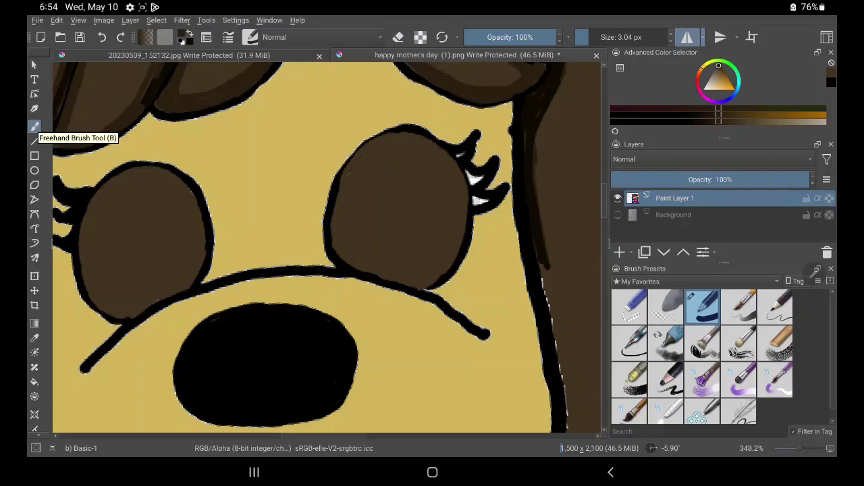
{"action": "mouse_move", "coordinate": [401, 377]}
{"action": "left_mouse_down"}
{"action": "mouse_move", "coordinate": [304, 342]}
{"action": "mouse_move", "coordinate": [261, 308]}
{"action": "left_mouse_up"}
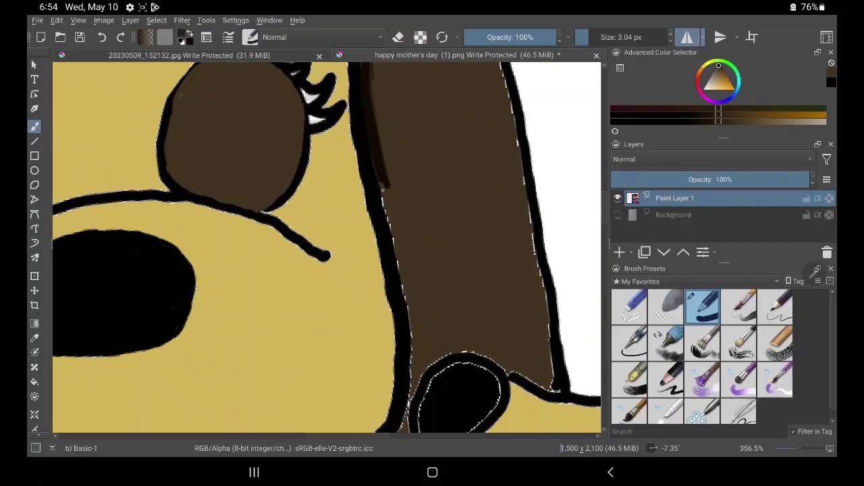
{"action": "left_click_drag", "start_coordinate": [382, 190], "coordinate": [387, 230]}
{"action": "mouse_move", "coordinate": [384, 189]}
{"action": "left_mouse_down"}
{"action": "mouse_move", "coordinate": [416, 347]}
{"action": "mouse_move", "coordinate": [406, 295]}
{"action": "mouse_move", "coordinate": [412, 379]}
{"action": "left_mouse_up"}
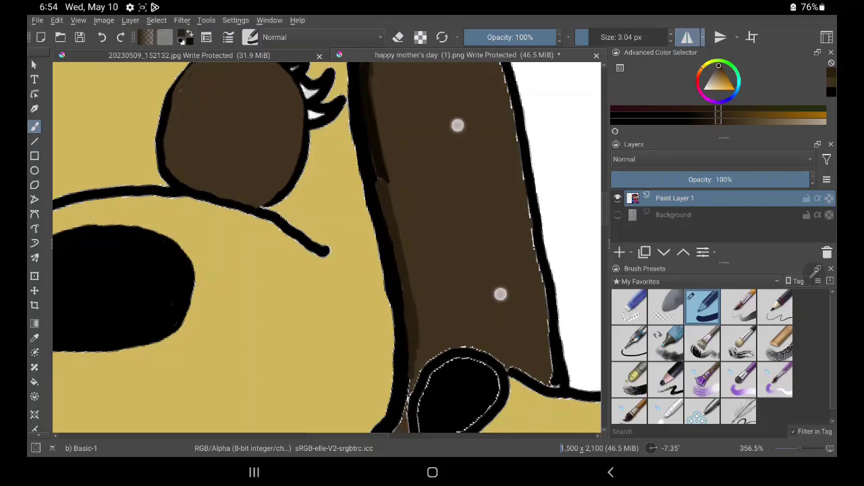
Continue the dark brown shading lower along the strand beside the black oval.
{"action": "left_click_drag", "start_coordinate": [478, 243], "coordinate": [446, 157]}
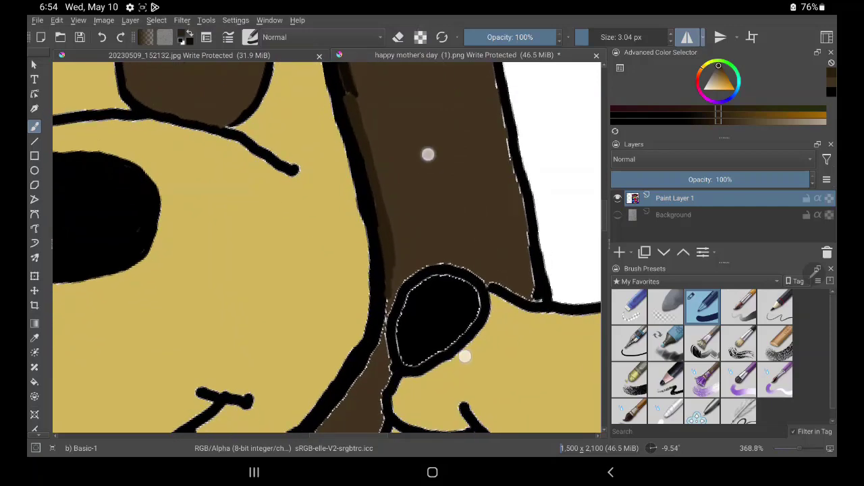
{"action": "mouse_move", "coordinate": [463, 356]}
{"action": "left_mouse_down"}
{"action": "mouse_move", "coordinate": [486, 299]}
{"action": "mouse_move", "coordinate": [481, 244]}
{"action": "left_mouse_up"}
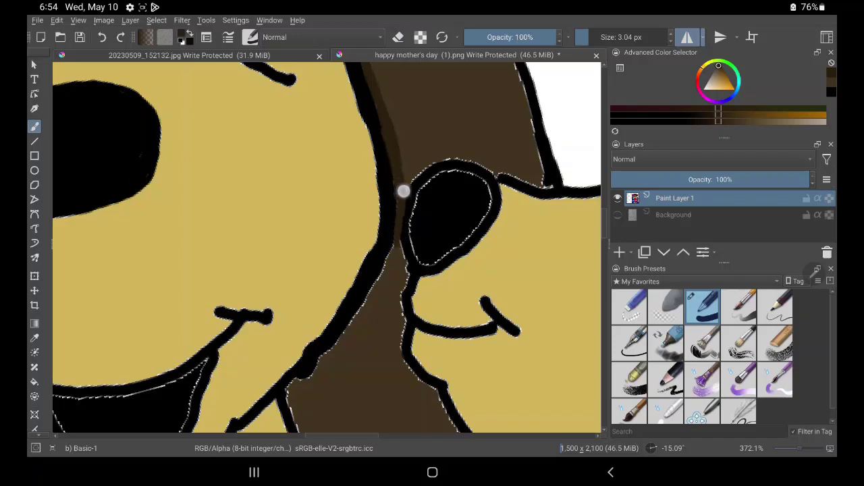
{"action": "left_click_drag", "start_coordinate": [396, 247], "coordinate": [376, 288]}
{"action": "mouse_move", "coordinate": [394, 244]}
{"action": "left_mouse_down"}
{"action": "mouse_move", "coordinate": [362, 307]}
{"action": "mouse_move", "coordinate": [304, 384]}
{"action": "left_mouse_up"}
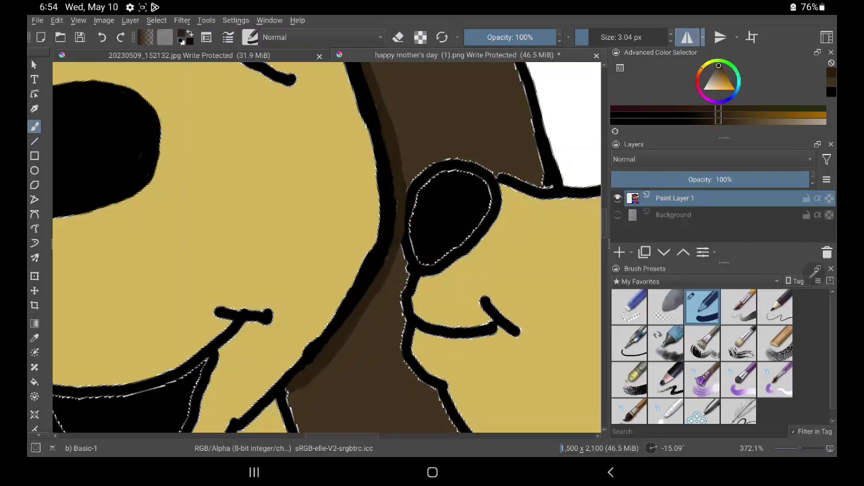
{"action": "left_click_drag", "start_coordinate": [515, 380], "coordinate": [525, 258]}
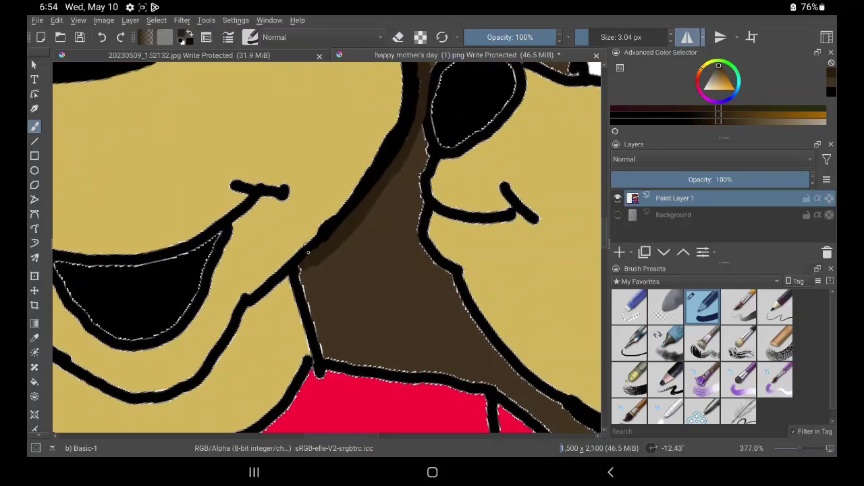
Shade dark brown along the neck outline and repaint the black outline over the streak.
{"action": "mouse_move", "coordinate": [312, 260]}
{"action": "left_mouse_down"}
{"action": "mouse_move", "coordinate": [309, 289]}
{"action": "mouse_move", "coordinate": [303, 266]}
{"action": "mouse_move", "coordinate": [303, 295]}
{"action": "mouse_move", "coordinate": [299, 270]}
{"action": "mouse_move", "coordinate": [308, 280]}
{"action": "mouse_move", "coordinate": [320, 253]}
{"action": "mouse_move", "coordinate": [312, 304]}
{"action": "mouse_move", "coordinate": [324, 347]}
{"action": "mouse_move", "coordinate": [308, 266]}
{"action": "mouse_move", "coordinate": [323, 352]}
{"action": "mouse_move", "coordinate": [318, 326]}
{"action": "mouse_move", "coordinate": [351, 356]}
{"action": "mouse_move", "coordinate": [323, 352]}
{"action": "mouse_move", "coordinate": [349, 362]}
{"action": "mouse_move", "coordinate": [418, 365]}
{"action": "left_mouse_up"}
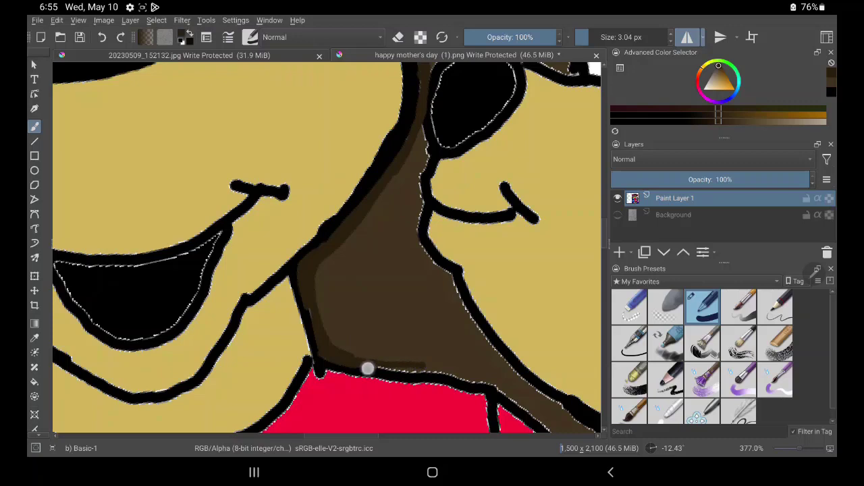
{"action": "left_click_drag", "start_coordinate": [367, 368], "coordinate": [424, 371]}
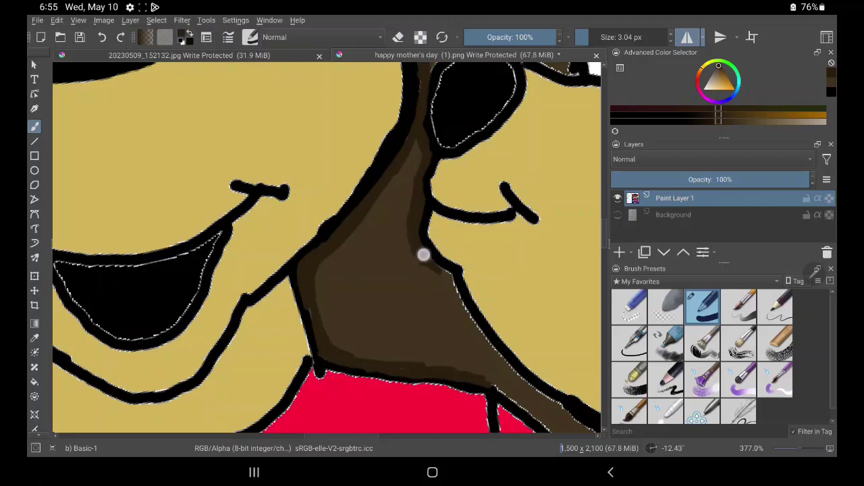
{"action": "left_click_drag", "start_coordinate": [422, 253], "coordinate": [437, 267]}
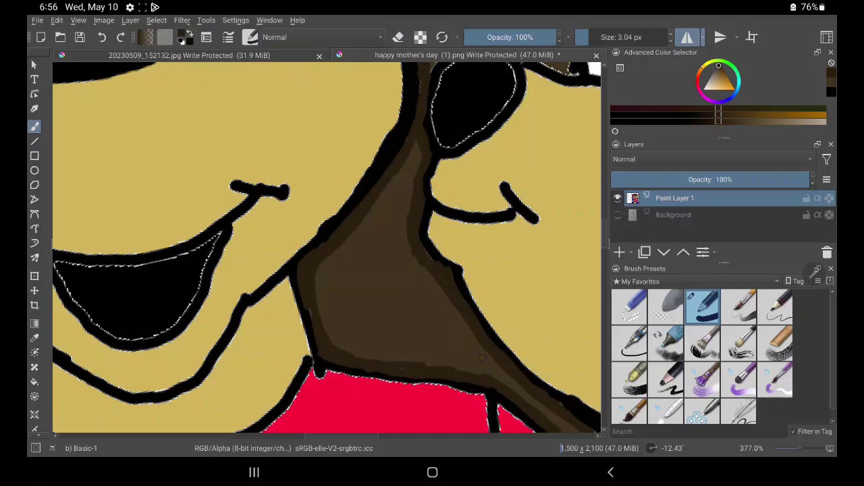
{"action": "left_click_drag", "start_coordinate": [549, 104], "coordinate": [430, 208]}
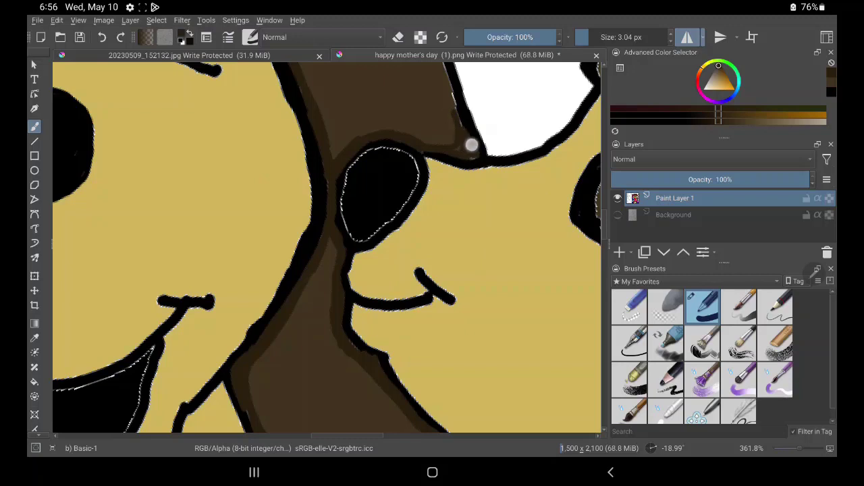
Brush dark brown up the hair strand's edge, covering the white dashes beside the outline.
{"action": "left_click_drag", "start_coordinate": [470, 143], "coordinate": [463, 134]}
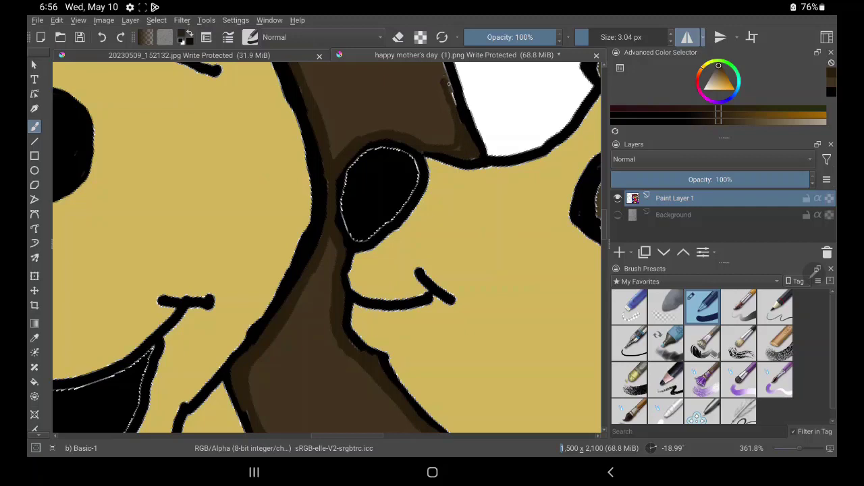
{"action": "mouse_move", "coordinate": [440, 77]}
{"action": "left_mouse_down"}
{"action": "mouse_move", "coordinate": [447, 84]}
{"action": "mouse_move", "coordinate": [442, 64]}
{"action": "mouse_move", "coordinate": [464, 123]}
{"action": "left_mouse_up"}
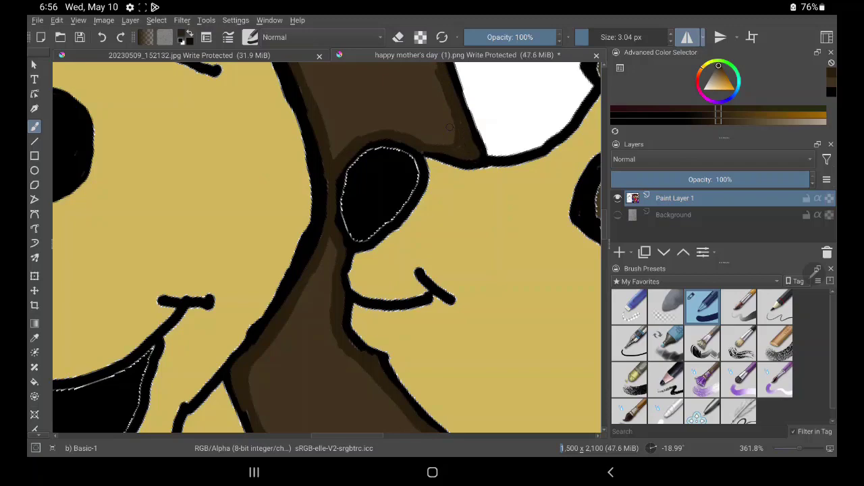
{"action": "left_click_drag", "start_coordinate": [449, 127], "coordinate": [435, 233]}
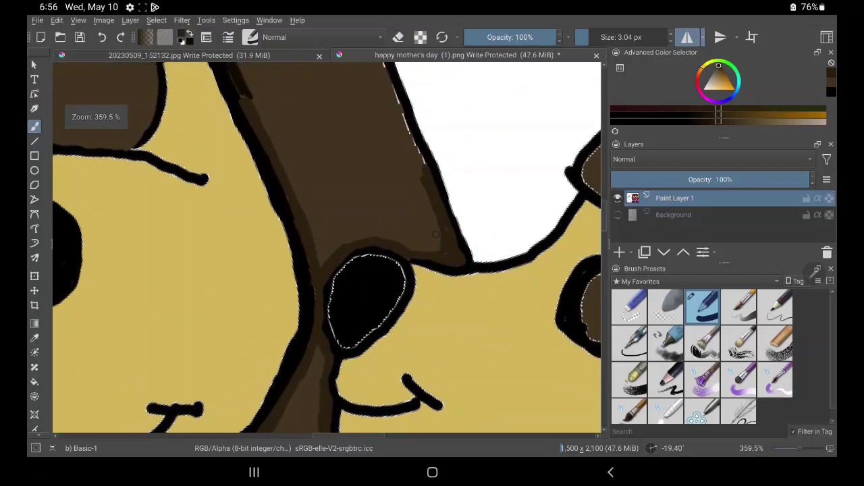
{"action": "left_click_drag", "start_coordinate": [490, 323], "coordinate": [501, 405]}
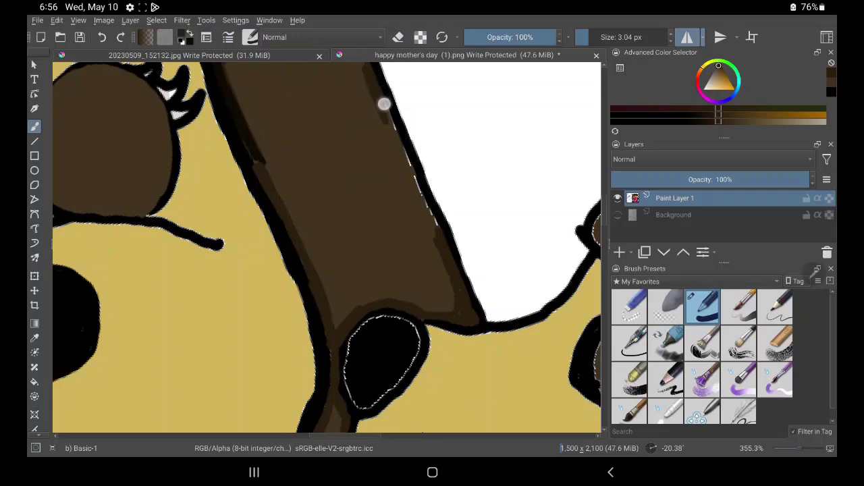
{"action": "left_click_drag", "start_coordinate": [382, 102], "coordinate": [402, 155]}
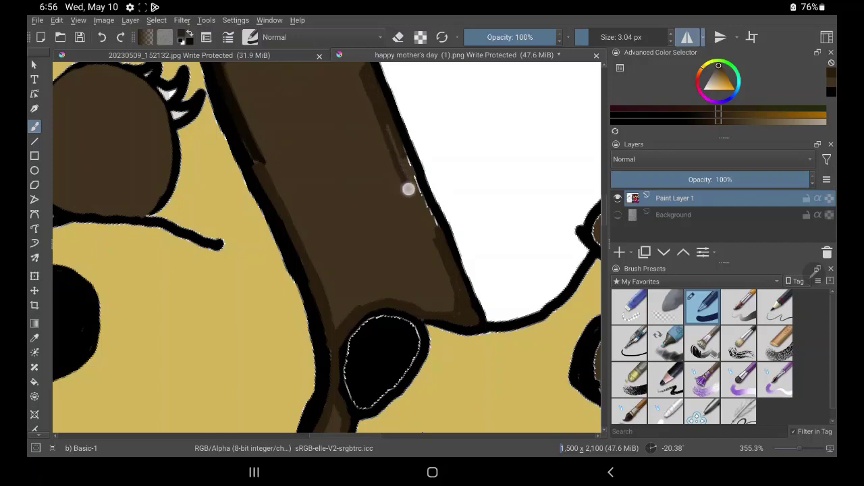
{"action": "left_click_drag", "start_coordinate": [389, 119], "coordinate": [444, 242]}
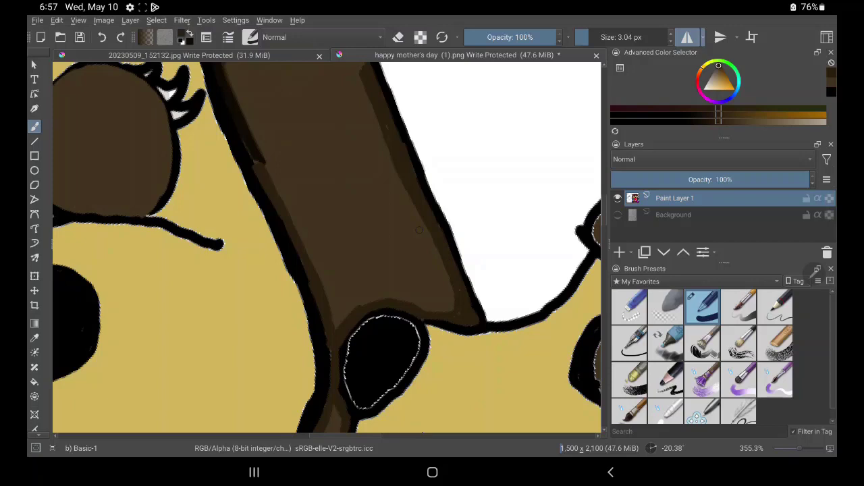
Cover the small oval's white fringe in black, then pick a warmer paint hue.
{"action": "key", "text": "d"}
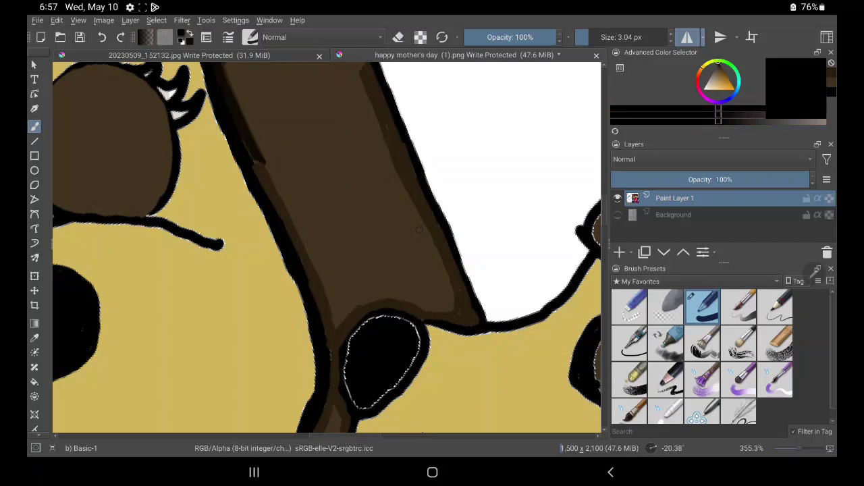
{"action": "mouse_move", "coordinate": [352, 342]}
{"action": "left_mouse_down"}
{"action": "mouse_move", "coordinate": [367, 322]}
{"action": "mouse_move", "coordinate": [345, 357]}
{"action": "mouse_move", "coordinate": [353, 340]}
{"action": "mouse_move", "coordinate": [344, 375]}
{"action": "mouse_move", "coordinate": [349, 353]}
{"action": "mouse_move", "coordinate": [347, 393]}
{"action": "mouse_move", "coordinate": [356, 403]}
{"action": "mouse_move", "coordinate": [345, 377]}
{"action": "mouse_move", "coordinate": [357, 405]}
{"action": "mouse_move", "coordinate": [394, 384]}
{"action": "mouse_move", "coordinate": [419, 351]}
{"action": "mouse_move", "coordinate": [410, 324]}
{"action": "mouse_move", "coordinate": [367, 324]}
{"action": "mouse_move", "coordinate": [399, 318]}
{"action": "mouse_move", "coordinate": [351, 331]}
{"action": "mouse_move", "coordinate": [340, 388]}
{"action": "mouse_move", "coordinate": [340, 359]}
{"action": "mouse_move", "coordinate": [351, 403]}
{"action": "left_mouse_up"}
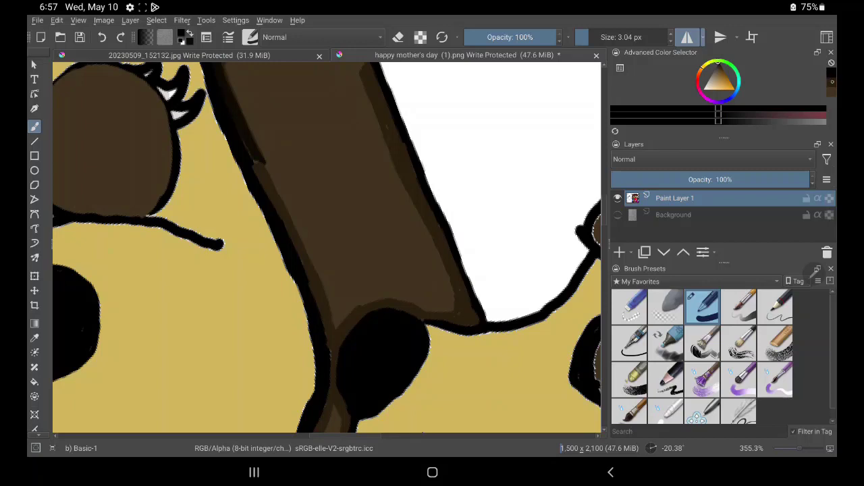
{"action": "left_click", "coordinate": [718, 65]}
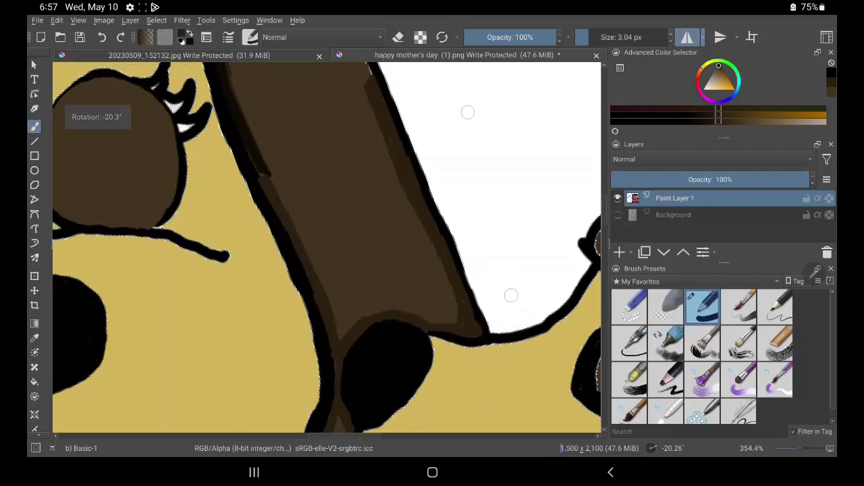
{"action": "mouse_move", "coordinate": [454, 78]}
{"action": "left_mouse_down"}
{"action": "mouse_move", "coordinate": [468, 95]}
{"action": "mouse_move", "coordinate": [482, 186]}
{"action": "left_mouse_up"}
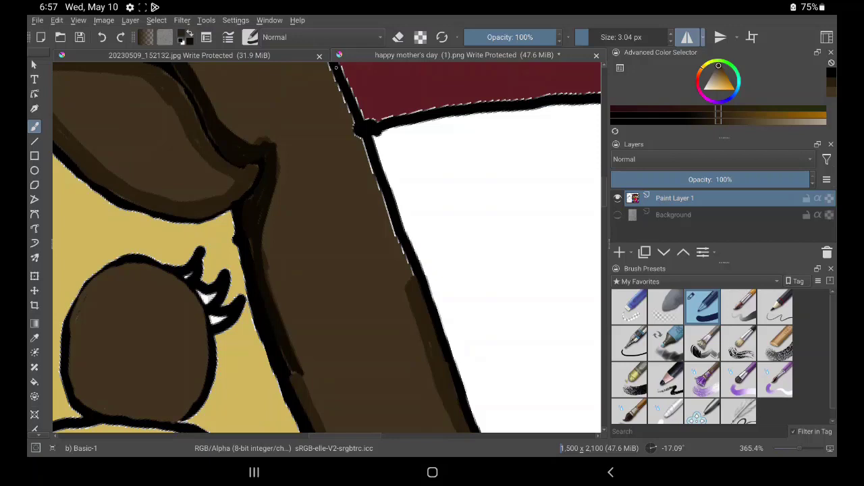
Darken the hair edge beside the maroon area, then tilt and zoom out toward the face.
{"action": "mouse_move", "coordinate": [331, 78]}
{"action": "left_mouse_down"}
{"action": "mouse_move", "coordinate": [351, 129]}
{"action": "mouse_move", "coordinate": [324, 58]}
{"action": "mouse_move", "coordinate": [412, 282]}
{"action": "mouse_move", "coordinate": [335, 77]}
{"action": "left_mouse_up"}
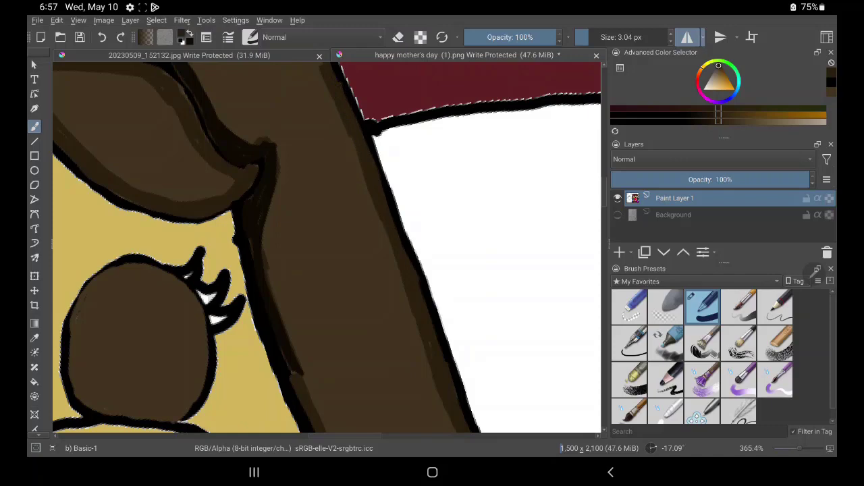
{"action": "left_click_drag", "start_coordinate": [304, 245], "coordinate": [357, 344]}
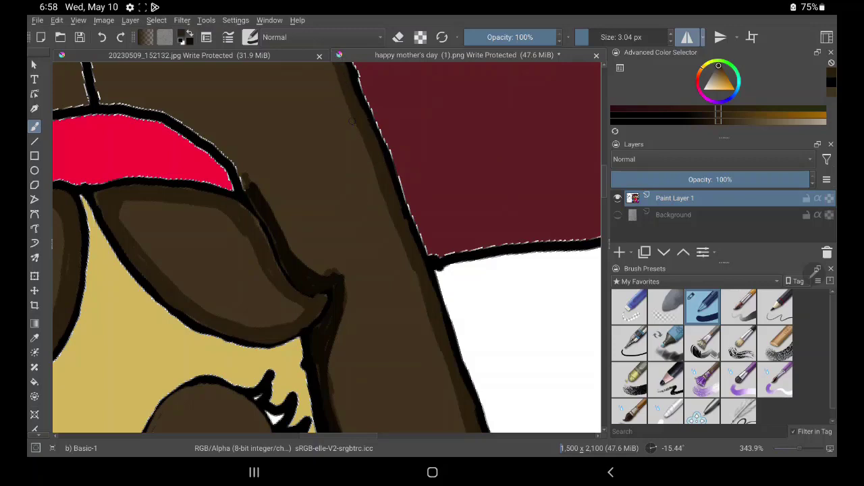
{"action": "scroll", "coordinate": [425, 228], "scroll_direction": "down", "scroll_amount": 3}
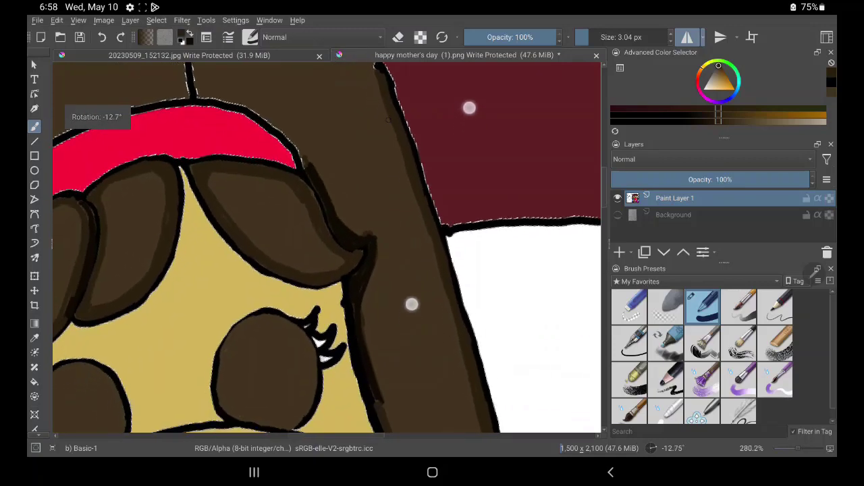
{"action": "scroll", "coordinate": [425, 229], "scroll_direction": "down", "scroll_amount": 1}
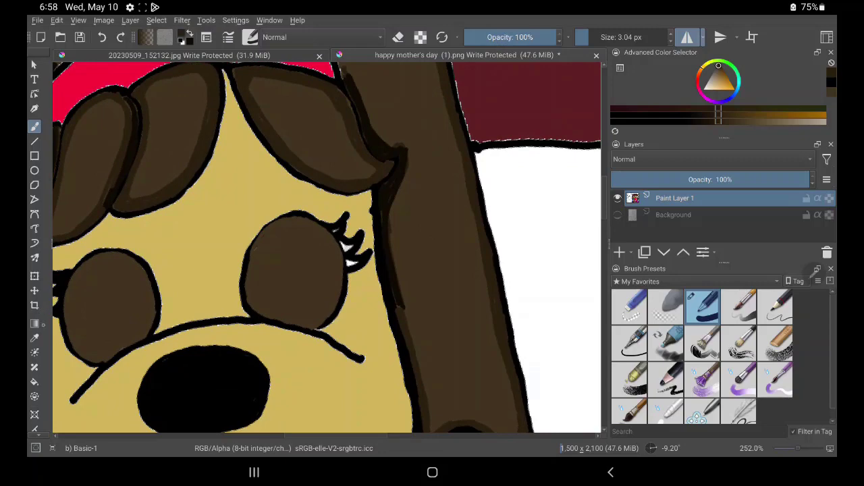
Sample the hair outline's dark brown and shade down the hair strand's edge.
{"action": "key", "text": "p"}
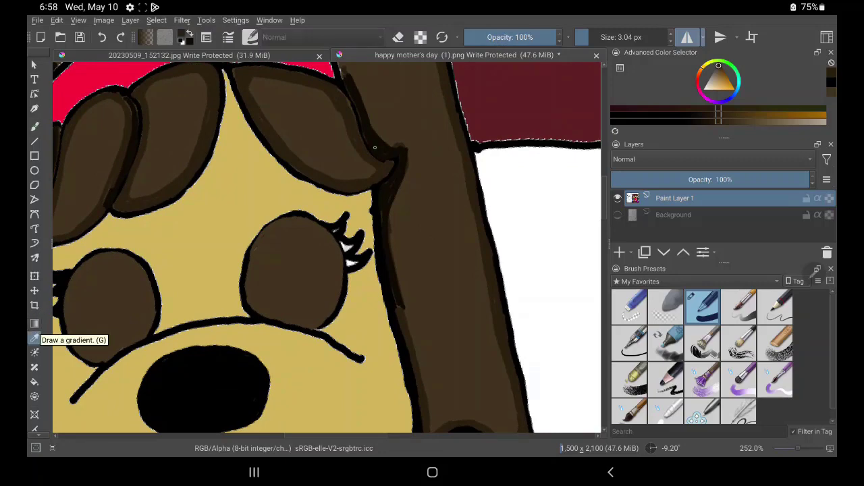
{"action": "left_click", "coordinate": [379, 148]}
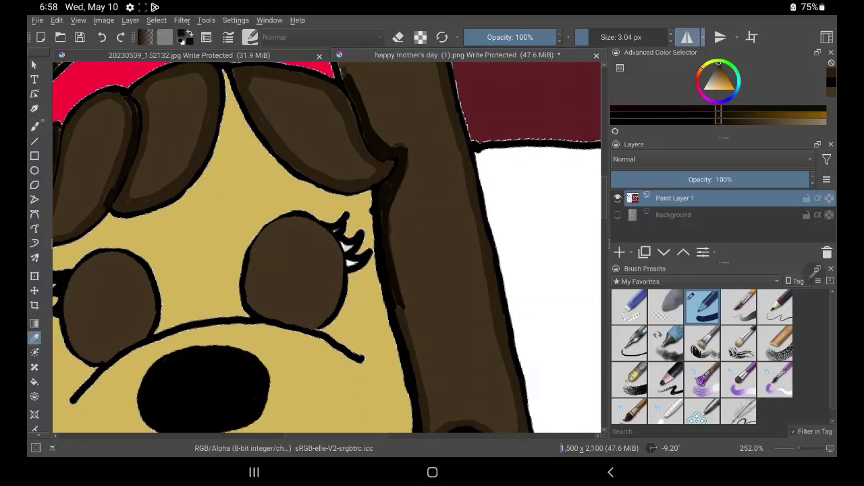
{"action": "key", "text": "b"}
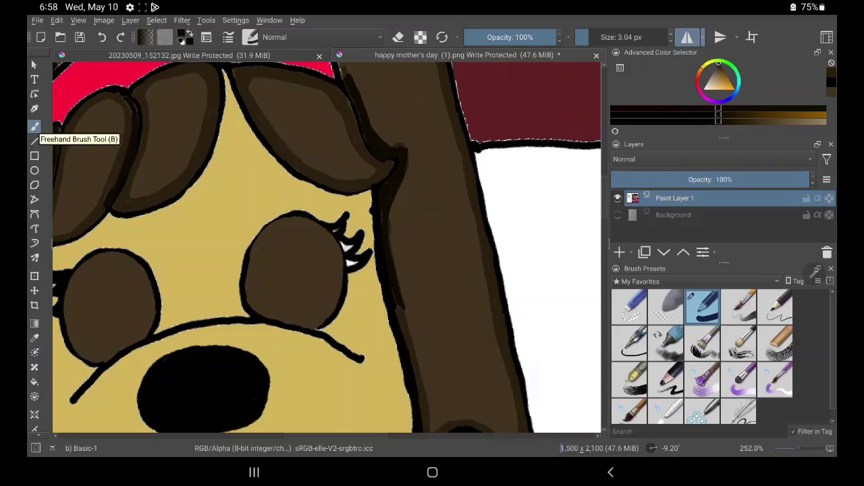
{"action": "left_click_drag", "start_coordinate": [474, 330], "coordinate": [461, 254]}
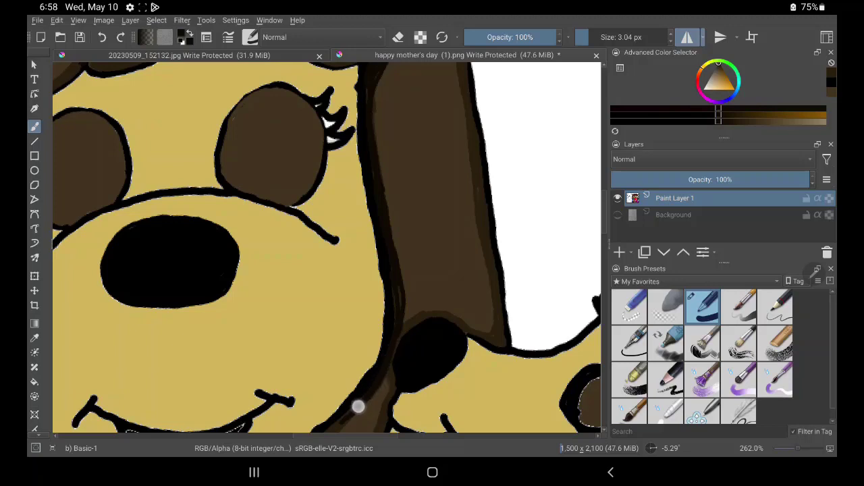
{"action": "left_click_drag", "start_coordinate": [375, 388], "coordinate": [328, 428]}
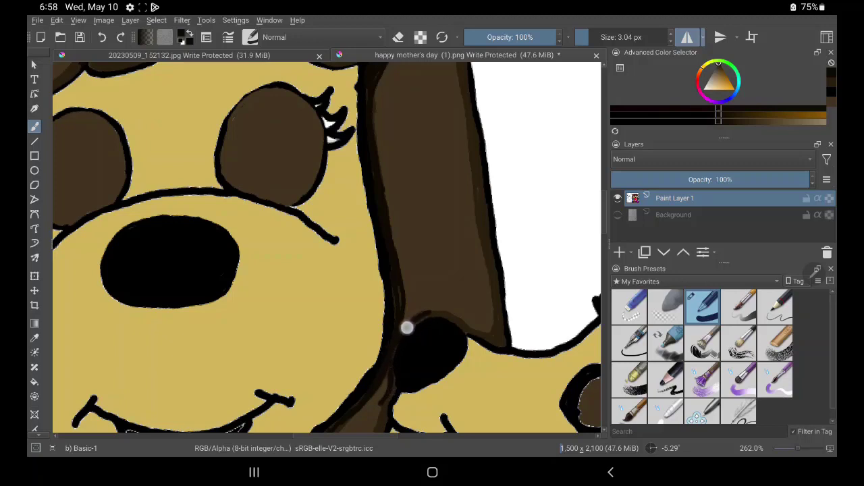
Shade along the small oval's top edge and the dark area under the strand.
{"action": "left_click_drag", "start_coordinate": [405, 328], "coordinate": [446, 308]}
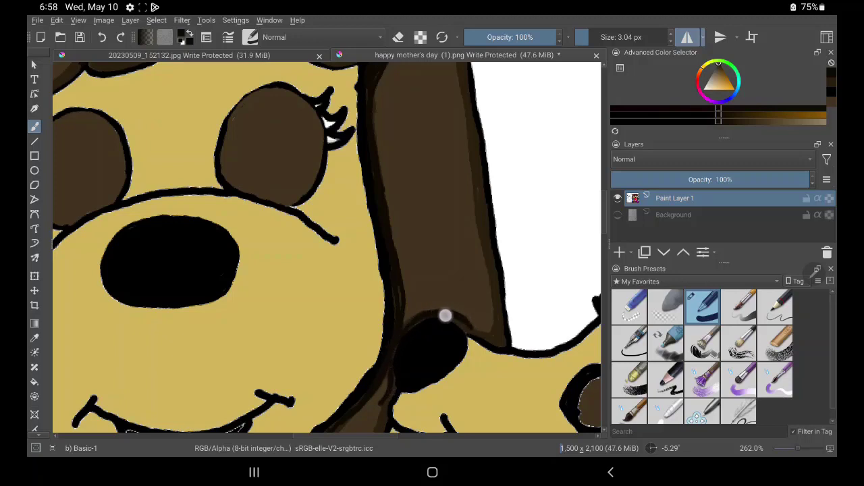
{"action": "left_click_drag", "start_coordinate": [445, 317], "coordinate": [496, 341]}
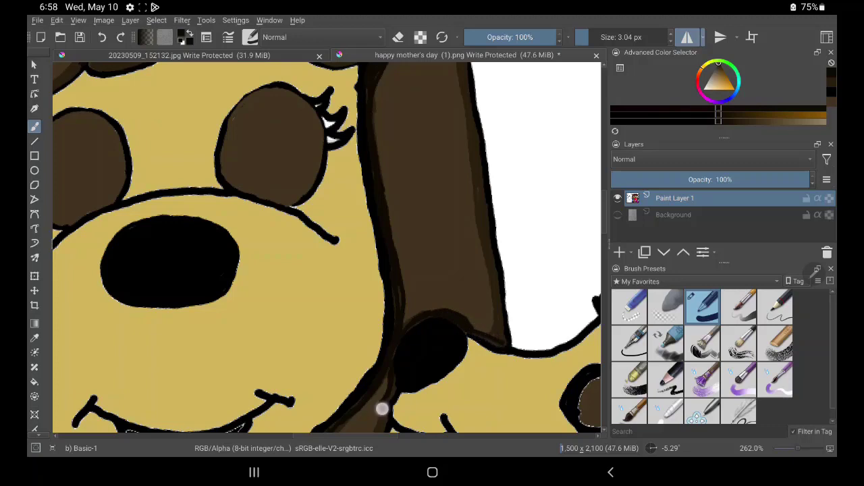
{"action": "left_click_drag", "start_coordinate": [383, 408], "coordinate": [384, 422]}
{"action": "mouse_move", "coordinate": [393, 287]}
{"action": "left_mouse_down"}
{"action": "mouse_move", "coordinate": [396, 313]}
{"action": "mouse_move", "coordinate": [397, 294]}
{"action": "left_mouse_up"}
Add dark shading on the hair below the oval and near the mouth outline.
{"action": "left_click_drag", "start_coordinate": [505, 395], "coordinate": [521, 291]}
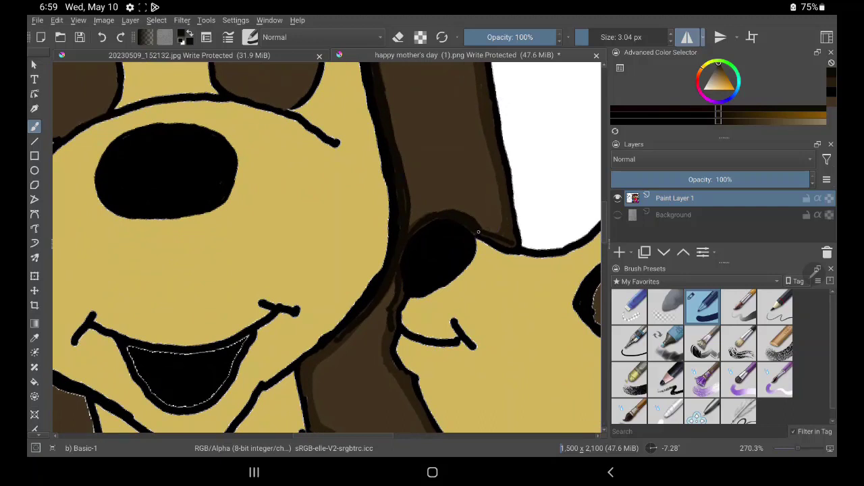
{"action": "left_click_drag", "start_coordinate": [484, 237], "coordinate": [510, 244]}
{"action": "mouse_move", "coordinate": [388, 312]}
{"action": "left_mouse_down"}
{"action": "mouse_move", "coordinate": [388, 363]}
{"action": "mouse_move", "coordinate": [385, 344]}
{"action": "mouse_move", "coordinate": [425, 429]}
{"action": "mouse_move", "coordinate": [392, 365]}
{"action": "mouse_move", "coordinate": [421, 418]}
{"action": "left_mouse_up"}
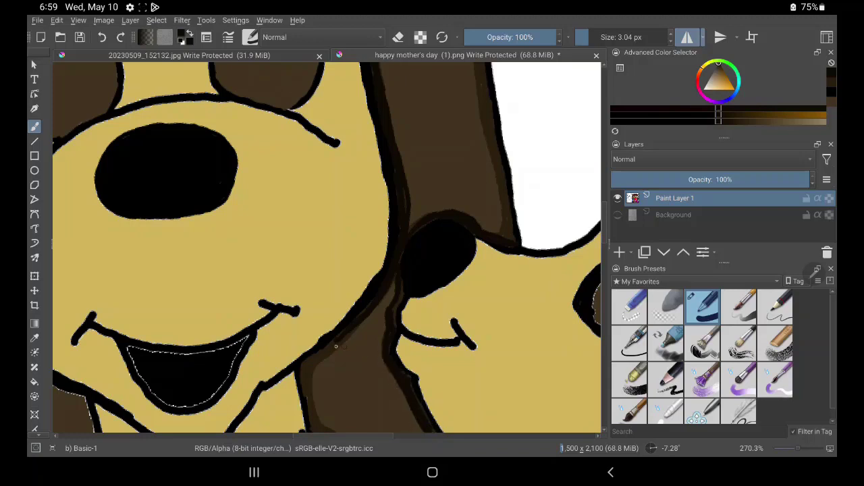
{"action": "mouse_move", "coordinate": [309, 368]}
{"action": "left_mouse_down"}
{"action": "mouse_move", "coordinate": [344, 332]}
{"action": "mouse_move", "coordinate": [303, 368]}
{"action": "mouse_move", "coordinate": [305, 358]}
{"action": "mouse_move", "coordinate": [322, 418]}
{"action": "mouse_move", "coordinate": [308, 392]}
{"action": "mouse_move", "coordinate": [314, 426]}
{"action": "mouse_move", "coordinate": [310, 376]}
{"action": "left_mouse_up"}
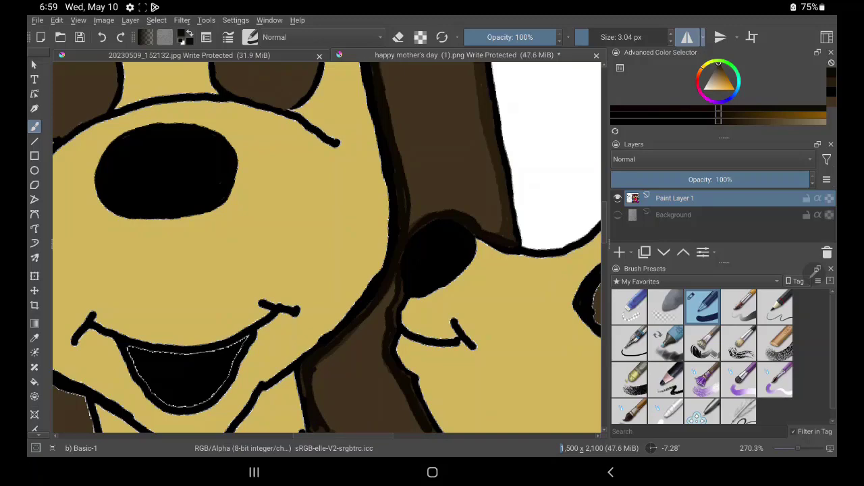
{"action": "left_click_drag", "start_coordinate": [414, 197], "coordinate": [442, 397]}
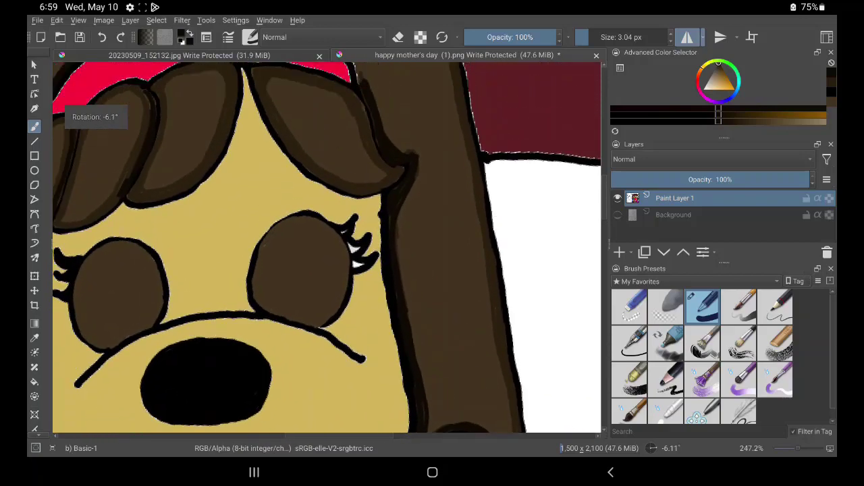
Thicken the dark hair line on the crown and darken the headband's right outline.
{"action": "mouse_move", "coordinate": [466, 110]}
{"action": "left_mouse_down"}
{"action": "mouse_move", "coordinate": [492, 195]}
{"action": "mouse_move", "coordinate": [531, 251]}
{"action": "left_mouse_up"}
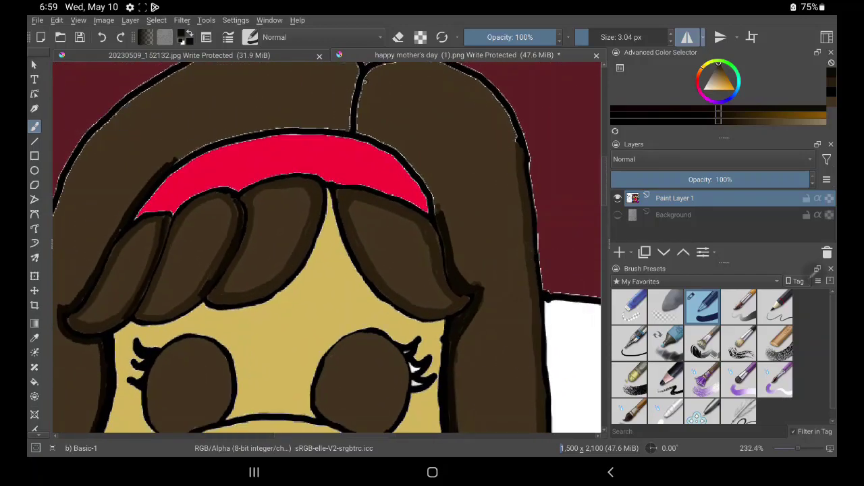
{"action": "left_click_drag", "start_coordinate": [367, 87], "coordinate": [359, 113]}
{"action": "mouse_move", "coordinate": [366, 77]}
{"action": "left_mouse_down"}
{"action": "mouse_move", "coordinate": [358, 116]}
{"action": "mouse_move", "coordinate": [377, 74]}
{"action": "mouse_move", "coordinate": [369, 129]}
{"action": "left_mouse_up"}
{"action": "mouse_move", "coordinate": [371, 81]}
{"action": "left_mouse_down"}
{"action": "mouse_move", "coordinate": [360, 122]}
{"action": "mouse_move", "coordinate": [378, 141]}
{"action": "mouse_move", "coordinate": [400, 146]}
{"action": "mouse_move", "coordinate": [428, 191]}
{"action": "left_mouse_up"}
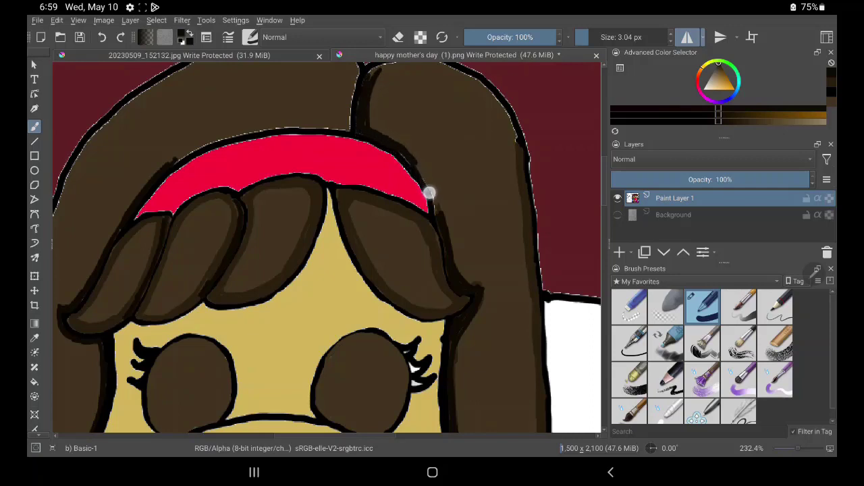
{"action": "mouse_move", "coordinate": [395, 147]}
{"action": "left_mouse_down"}
{"action": "mouse_move", "coordinate": [436, 196]}
{"action": "mouse_move", "coordinate": [407, 153]}
{"action": "mouse_move", "coordinate": [436, 216]}
{"action": "mouse_move", "coordinate": [419, 162]}
{"action": "mouse_move", "coordinate": [398, 144]}
{"action": "mouse_move", "coordinate": [437, 201]}
{"action": "left_mouse_up"}
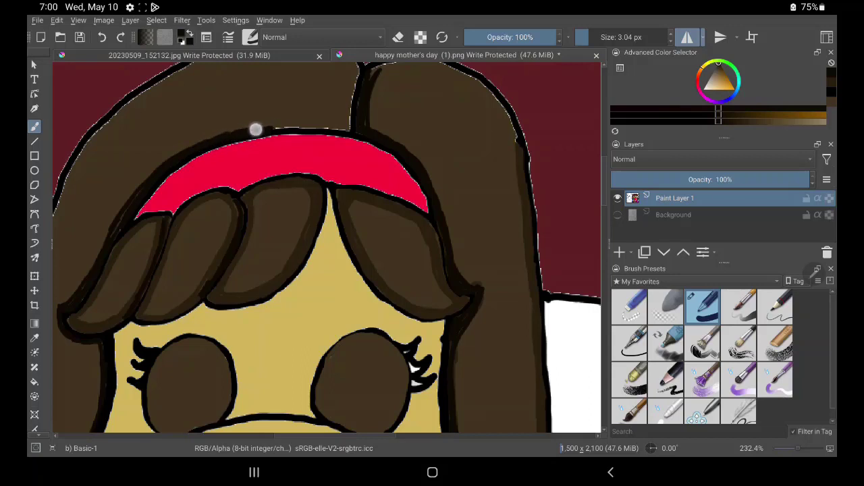
Shade along the headband's top edge and thicken the hair parting line.
{"action": "mouse_move", "coordinate": [259, 127]}
{"action": "left_mouse_down"}
{"action": "mouse_move", "coordinate": [330, 122]}
{"action": "mouse_move", "coordinate": [287, 127]}
{"action": "left_mouse_up"}
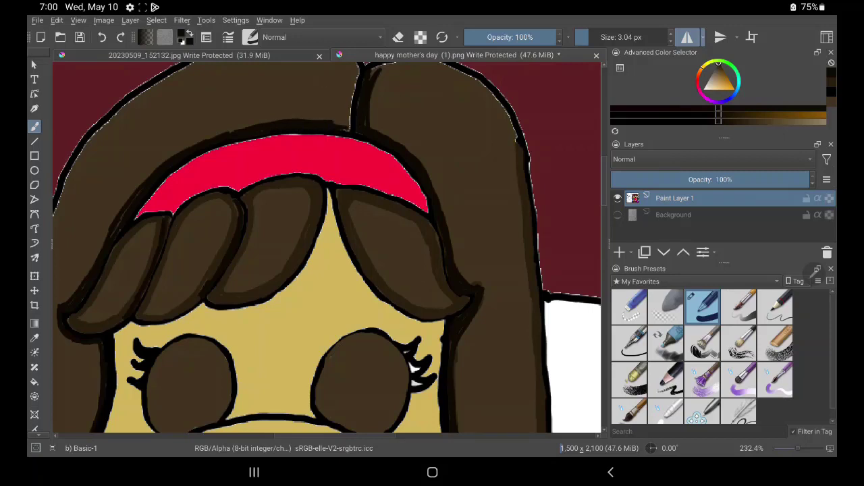
{"action": "left_click_drag", "start_coordinate": [417, 115], "coordinate": [411, 172]}
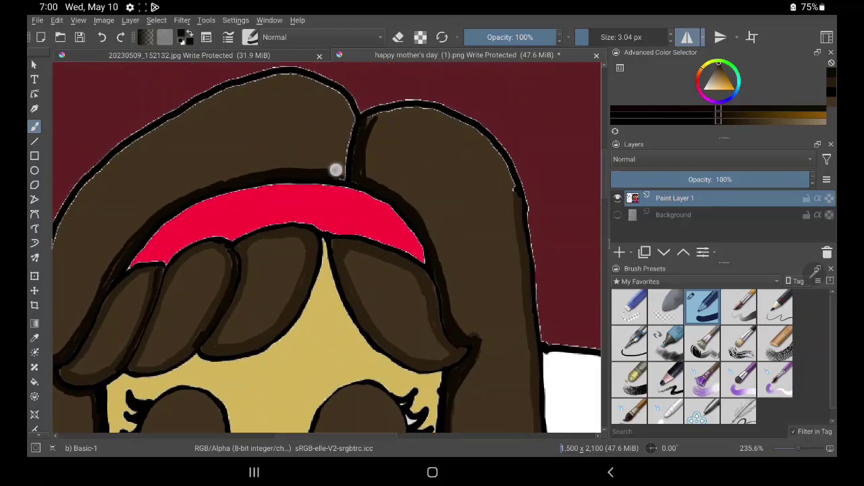
{"action": "mouse_move", "coordinate": [351, 131]}
{"action": "left_mouse_down"}
{"action": "mouse_move", "coordinate": [346, 175]}
{"action": "mouse_move", "coordinate": [350, 119]}
{"action": "left_mouse_up"}
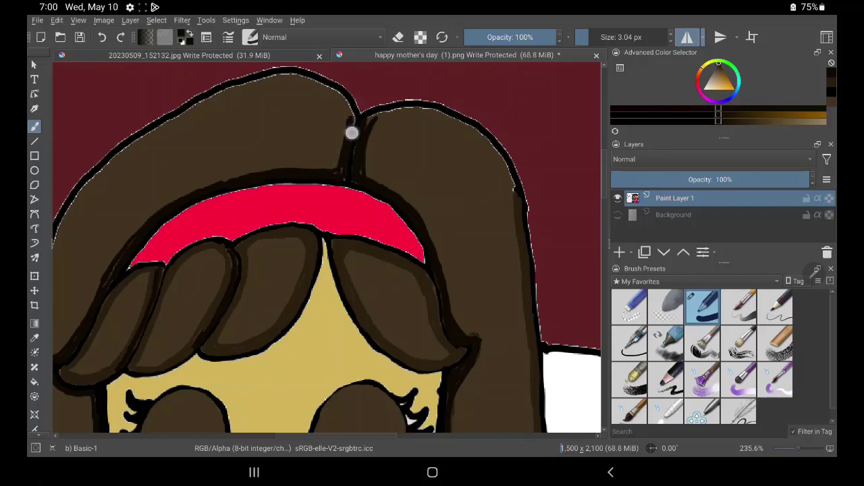
{"action": "left_click_drag", "start_coordinate": [350, 134], "coordinate": [344, 175]}
{"action": "left_click_drag", "start_coordinate": [250, 396], "coordinate": [378, 270]}
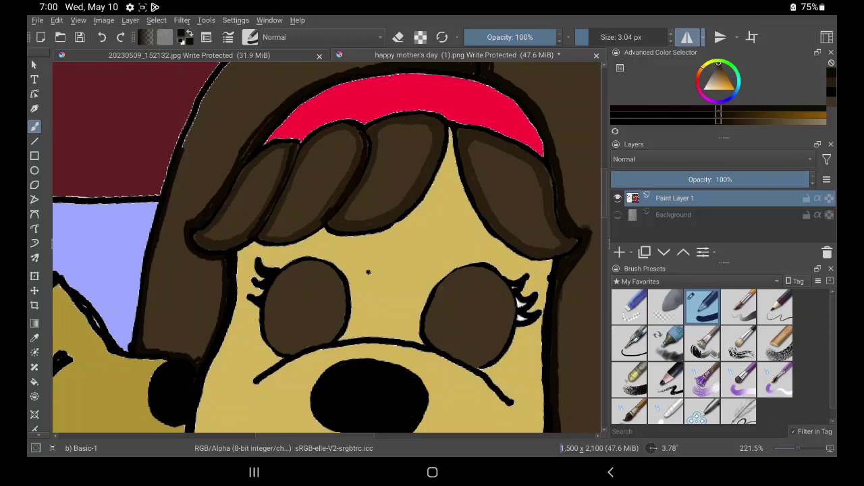
Undo the last stroke, shade the left-cheek hair strand dark brown, and reshape its lower tip.
{"action": "left_click", "coordinate": [102, 37]}
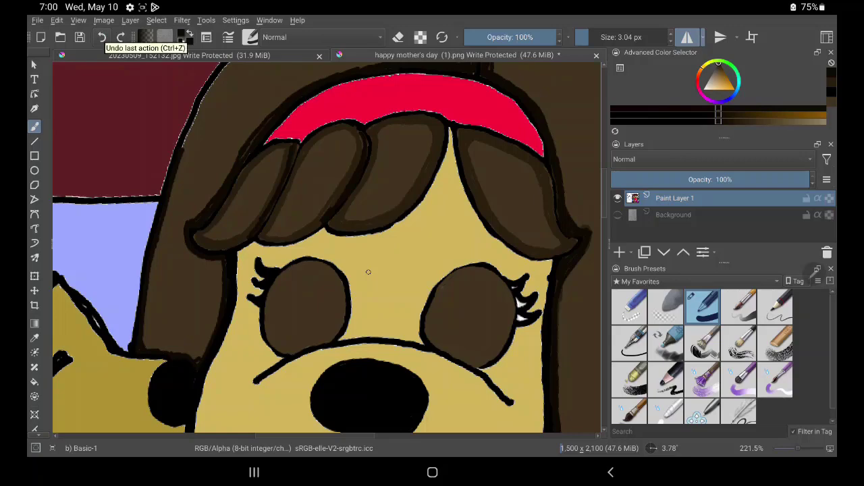
{"action": "left_click_drag", "start_coordinate": [220, 233], "coordinate": [284, 173]}
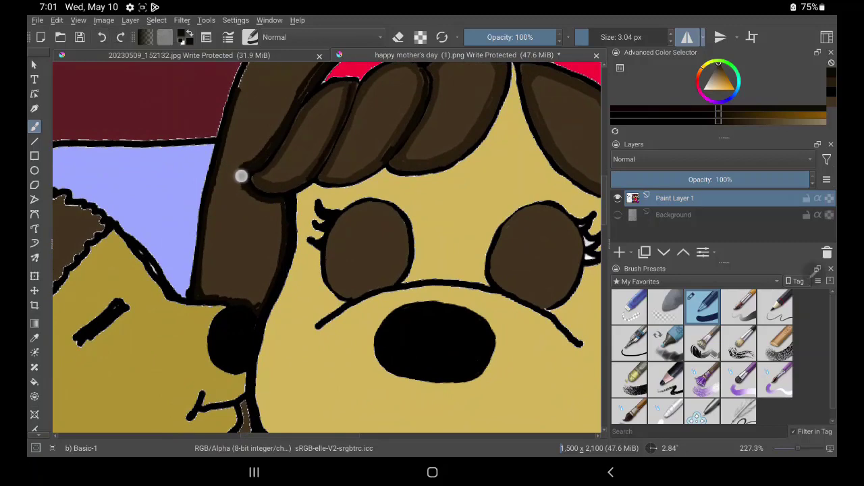
{"action": "left_click_drag", "start_coordinate": [265, 206], "coordinate": [277, 227]}
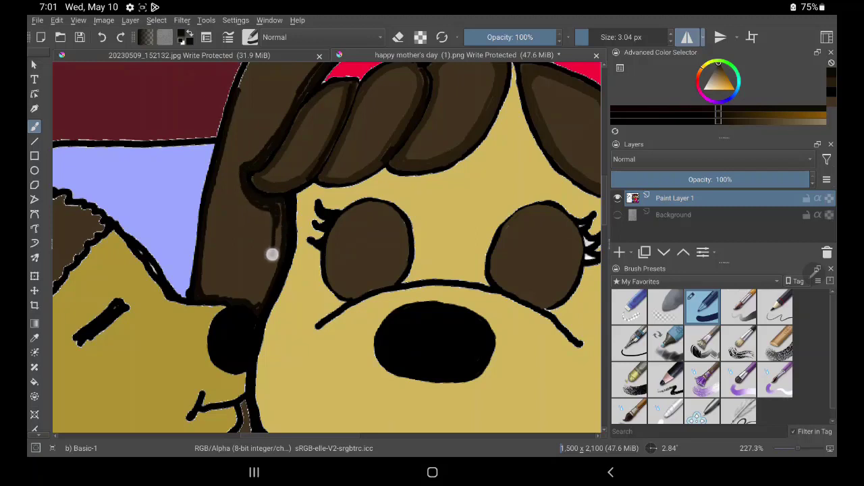
{"action": "left_click_drag", "start_coordinate": [280, 212], "coordinate": [258, 304]}
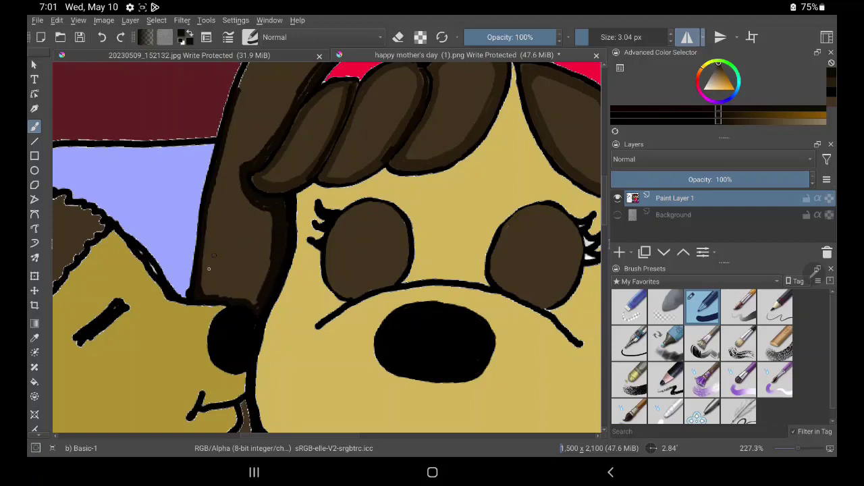
{"action": "mouse_move", "coordinate": [201, 290]}
{"action": "left_mouse_down"}
{"action": "mouse_move", "coordinate": [261, 304]}
{"action": "mouse_move", "coordinate": [201, 299]}
{"action": "mouse_move", "coordinate": [240, 302]}
{"action": "left_mouse_up"}
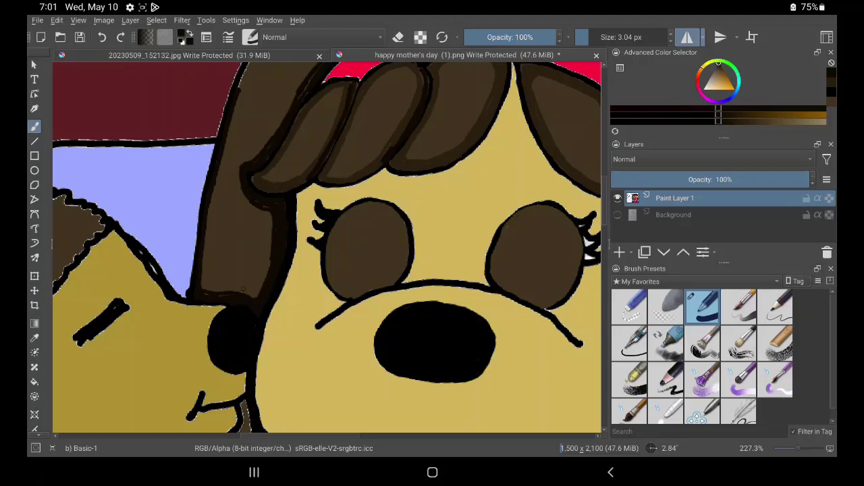
{"action": "mouse_move", "coordinate": [391, 406]}
{"action": "left_mouse_down"}
{"action": "mouse_move", "coordinate": [423, 302]}
{"action": "mouse_move", "coordinate": [418, 248]}
{"action": "left_mouse_up"}
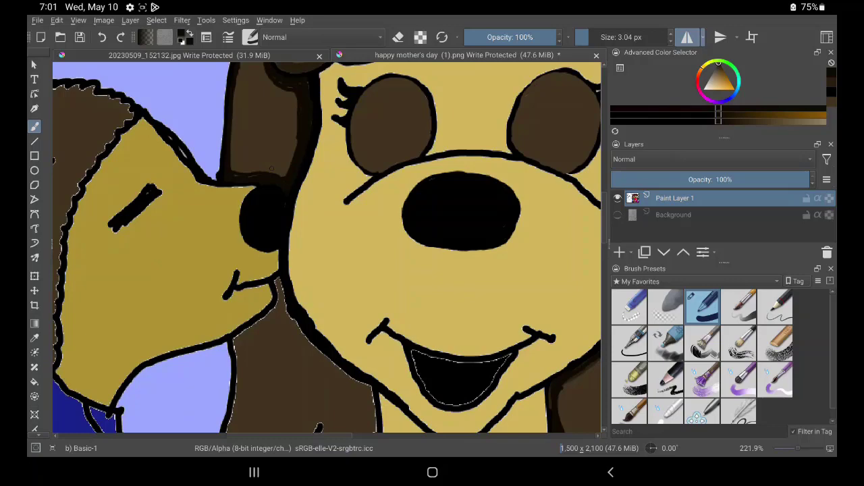
Paint dark brown shading down the hair edge beside the neck.
{"action": "left_click_drag", "start_coordinate": [395, 141], "coordinate": [402, 120]}
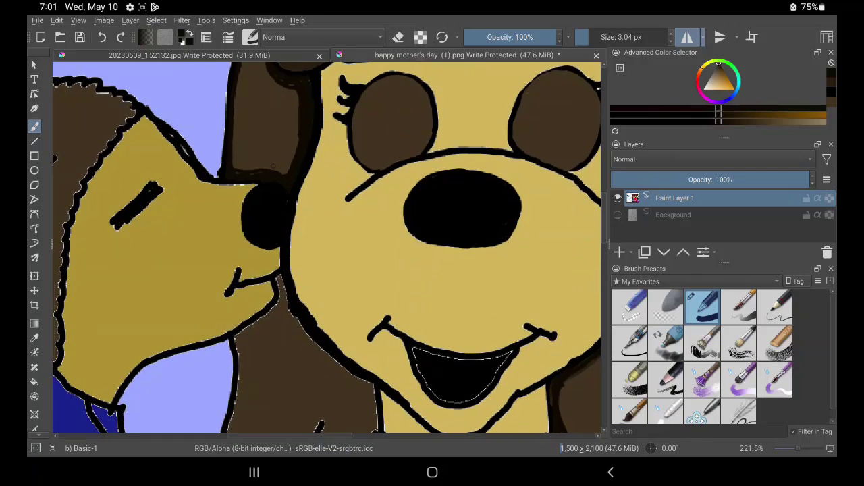
{"action": "mouse_move", "coordinate": [473, 365]}
{"action": "left_mouse_down"}
{"action": "mouse_move", "coordinate": [490, 293]}
{"action": "mouse_move", "coordinate": [489, 225]}
{"action": "left_mouse_up"}
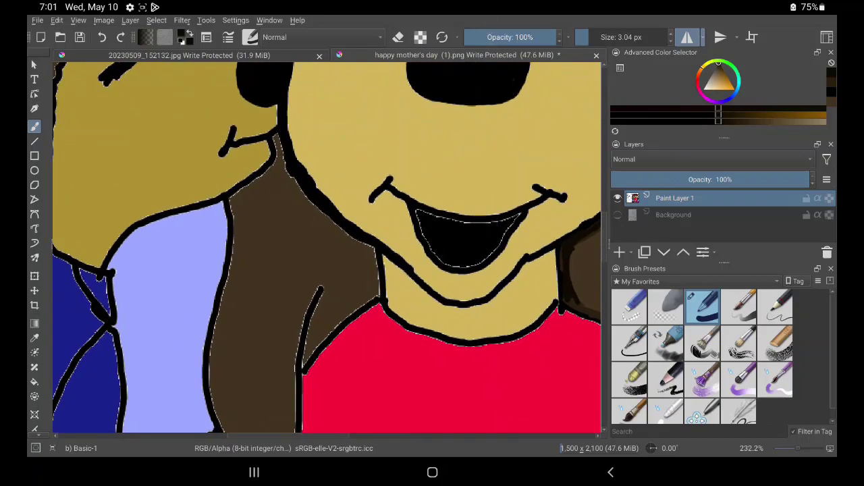
{"action": "mouse_move", "coordinate": [243, 203]}
{"action": "left_mouse_down"}
{"action": "mouse_move", "coordinate": [268, 176]}
{"action": "mouse_move", "coordinate": [236, 195]}
{"action": "mouse_move", "coordinate": [270, 170]}
{"action": "mouse_move", "coordinate": [236, 195]}
{"action": "mouse_move", "coordinate": [270, 168]}
{"action": "mouse_move", "coordinate": [239, 200]}
{"action": "mouse_move", "coordinate": [237, 223]}
{"action": "mouse_move", "coordinate": [230, 194]}
{"action": "mouse_move", "coordinate": [239, 234]}
{"action": "mouse_move", "coordinate": [239, 216]}
{"action": "mouse_move", "coordinate": [220, 303]}
{"action": "mouse_move", "coordinate": [239, 216]}
{"action": "mouse_move", "coordinate": [236, 239]}
{"action": "left_mouse_up"}
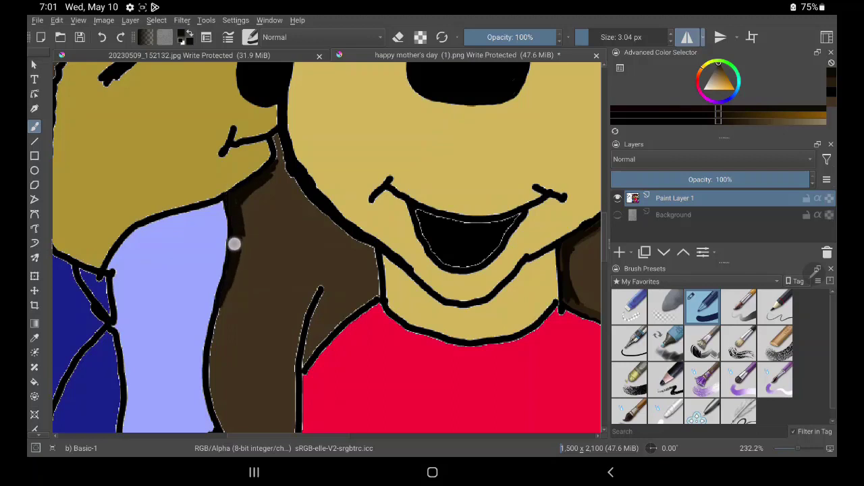
{"action": "mouse_move", "coordinate": [236, 274]}
{"action": "left_mouse_down"}
{"action": "mouse_move", "coordinate": [215, 379]}
{"action": "mouse_move", "coordinate": [218, 313]}
{"action": "mouse_move", "coordinate": [212, 392]}
{"action": "mouse_move", "coordinate": [214, 350]}
{"action": "mouse_move", "coordinate": [225, 431]}
{"action": "mouse_move", "coordinate": [210, 399]}
{"action": "mouse_move", "coordinate": [228, 434]}
{"action": "mouse_move", "coordinate": [218, 343]}
{"action": "mouse_move", "coordinate": [235, 428]}
{"action": "mouse_move", "coordinate": [221, 379]}
{"action": "left_mouse_up"}
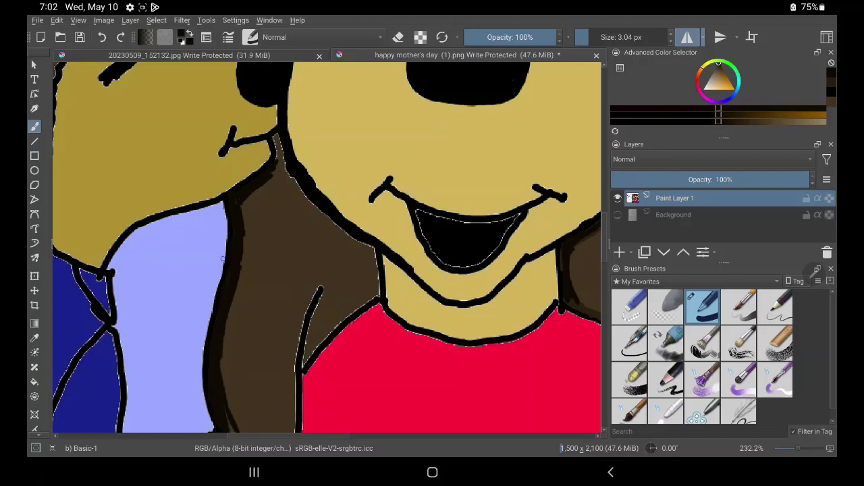
Fill brown up to the neck outline and collar, and add a darker streak to the hair.
{"action": "mouse_move", "coordinate": [272, 175]}
{"action": "left_mouse_down"}
{"action": "mouse_move", "coordinate": [279, 144]}
{"action": "mouse_move", "coordinate": [282, 154]}
{"action": "mouse_move", "coordinate": [277, 143]}
{"action": "left_mouse_up"}
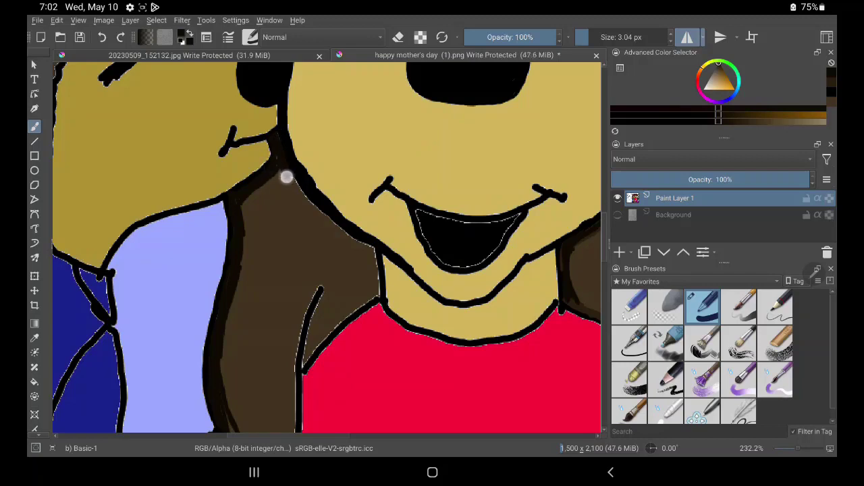
{"action": "left_click_drag", "start_coordinate": [287, 176], "coordinate": [286, 185]}
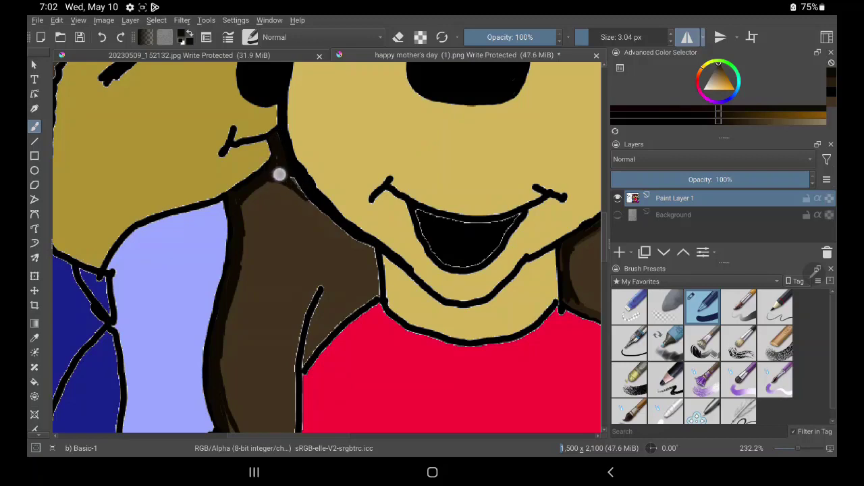
{"action": "mouse_move", "coordinate": [276, 176]}
{"action": "left_mouse_down"}
{"action": "mouse_move", "coordinate": [373, 253]}
{"action": "mouse_move", "coordinate": [285, 176]}
{"action": "left_mouse_up"}
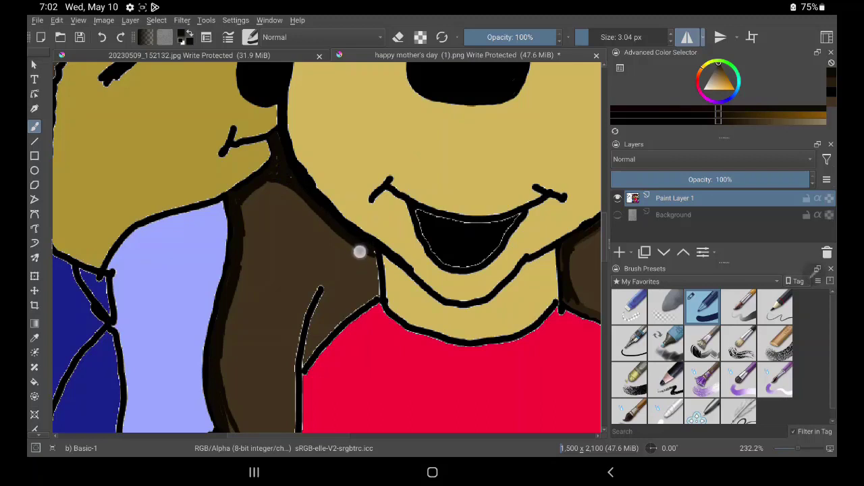
{"action": "mouse_move", "coordinate": [359, 252]}
{"action": "left_mouse_down"}
{"action": "mouse_move", "coordinate": [360, 277]}
{"action": "mouse_move", "coordinate": [348, 239]}
{"action": "mouse_move", "coordinate": [371, 259]}
{"action": "mouse_move", "coordinate": [376, 286]}
{"action": "mouse_move", "coordinate": [374, 252]}
{"action": "mouse_move", "coordinate": [379, 290]}
{"action": "mouse_move", "coordinate": [368, 283]}
{"action": "mouse_move", "coordinate": [349, 308]}
{"action": "mouse_move", "coordinate": [365, 284]}
{"action": "mouse_move", "coordinate": [345, 312]}
{"action": "mouse_move", "coordinate": [374, 289]}
{"action": "left_mouse_up"}
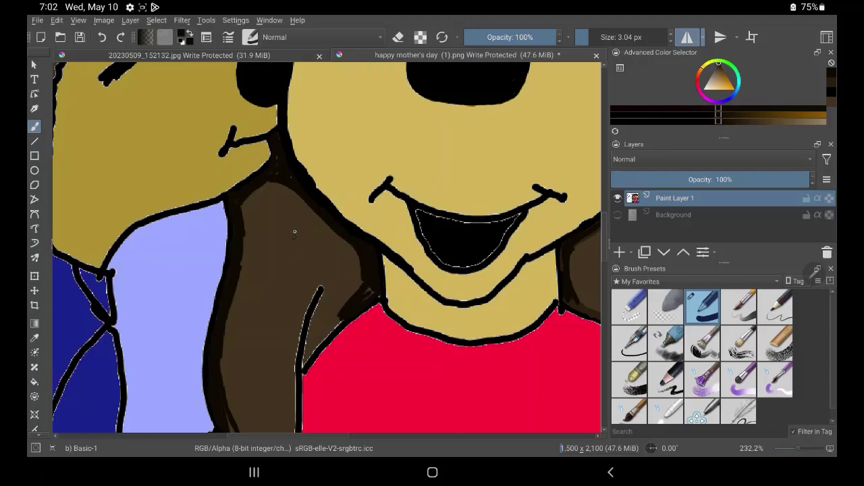
Darken the inner hair strand line into a curled lock and shade the shoulder edge.
{"action": "mouse_move", "coordinate": [322, 287]}
{"action": "left_mouse_down"}
{"action": "mouse_move", "coordinate": [310, 340]}
{"action": "mouse_move", "coordinate": [318, 318]}
{"action": "mouse_move", "coordinate": [337, 313]}
{"action": "mouse_move", "coordinate": [315, 346]}
{"action": "mouse_move", "coordinate": [349, 311]}
{"action": "mouse_move", "coordinate": [308, 343]}
{"action": "left_mouse_up"}
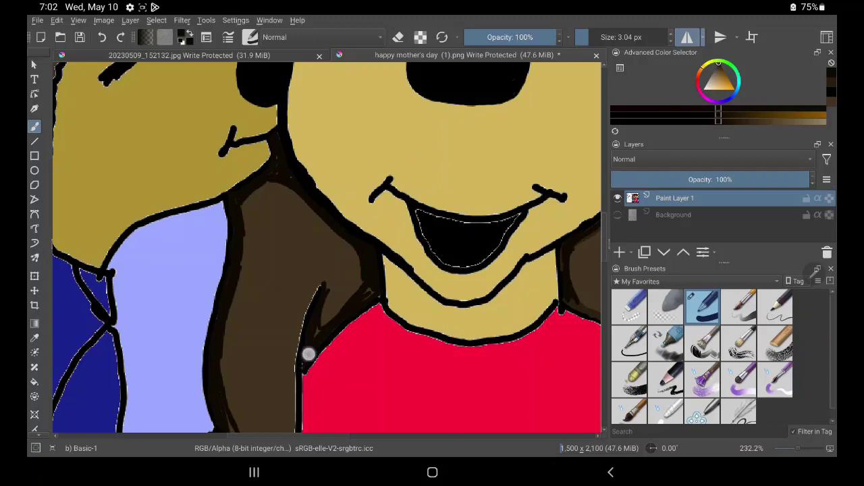
{"action": "left_click_drag", "start_coordinate": [308, 352], "coordinate": [317, 332]}
{"action": "mouse_move", "coordinate": [329, 275]}
{"action": "left_mouse_down"}
{"action": "mouse_move", "coordinate": [297, 305]}
{"action": "mouse_move", "coordinate": [317, 286]}
{"action": "mouse_move", "coordinate": [299, 325]}
{"action": "left_mouse_up"}
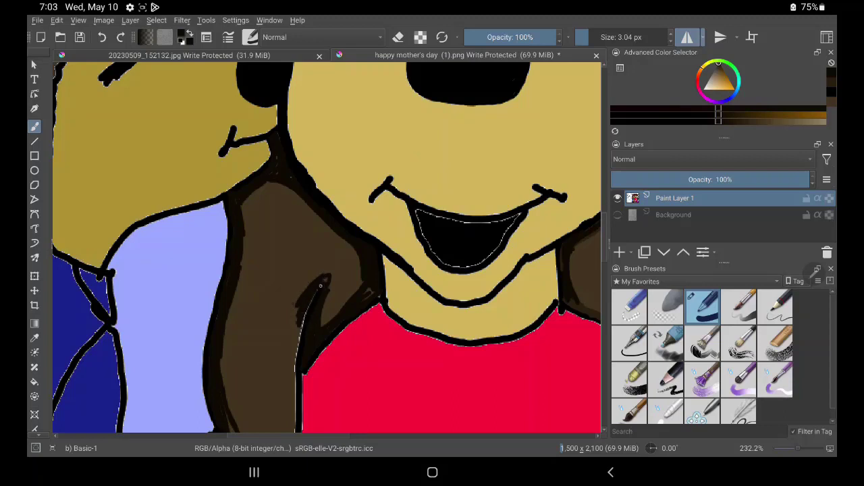
{"action": "mouse_move", "coordinate": [316, 286]}
{"action": "left_mouse_down"}
{"action": "mouse_move", "coordinate": [324, 280]}
{"action": "mouse_move", "coordinate": [309, 293]}
{"action": "mouse_move", "coordinate": [289, 349]}
{"action": "mouse_move", "coordinate": [299, 301]}
{"action": "mouse_move", "coordinate": [290, 336]}
{"action": "mouse_move", "coordinate": [288, 353]}
{"action": "mouse_move", "coordinate": [293, 315]}
{"action": "mouse_move", "coordinate": [293, 432]}
{"action": "mouse_move", "coordinate": [289, 363]}
{"action": "mouse_move", "coordinate": [281, 428]}
{"action": "mouse_move", "coordinate": [287, 363]}
{"action": "mouse_move", "coordinate": [282, 384]}
{"action": "mouse_move", "coordinate": [300, 324]}
{"action": "mouse_move", "coordinate": [326, 278]}
{"action": "left_mouse_up"}
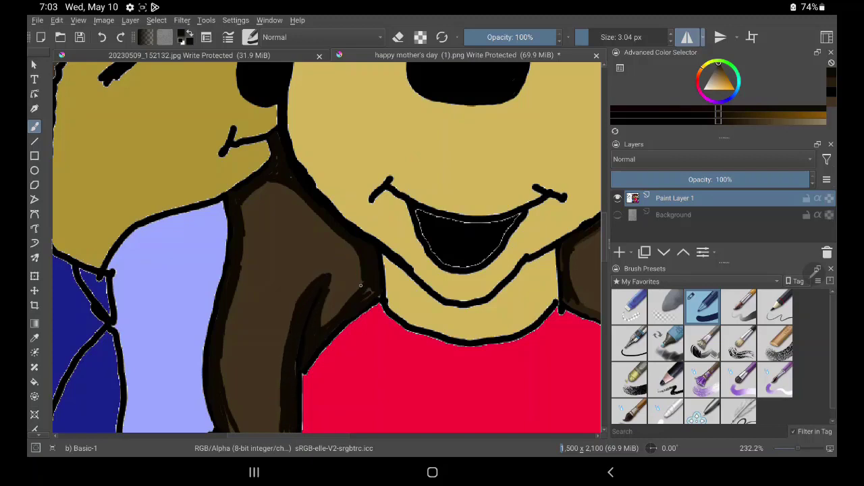
{"action": "mouse_move", "coordinate": [367, 288]}
{"action": "left_mouse_down"}
{"action": "mouse_move", "coordinate": [369, 280]}
{"action": "mouse_move", "coordinate": [371, 292]}
{"action": "left_mouse_up"}
{"action": "left_click_drag", "start_coordinate": [413, 183], "coordinate": [439, 102]}
Shade the hair lock's left edge and fill its tip in dark brown above the green leaves.
{"action": "left_click_drag", "start_coordinate": [441, 297], "coordinate": [439, 251]}
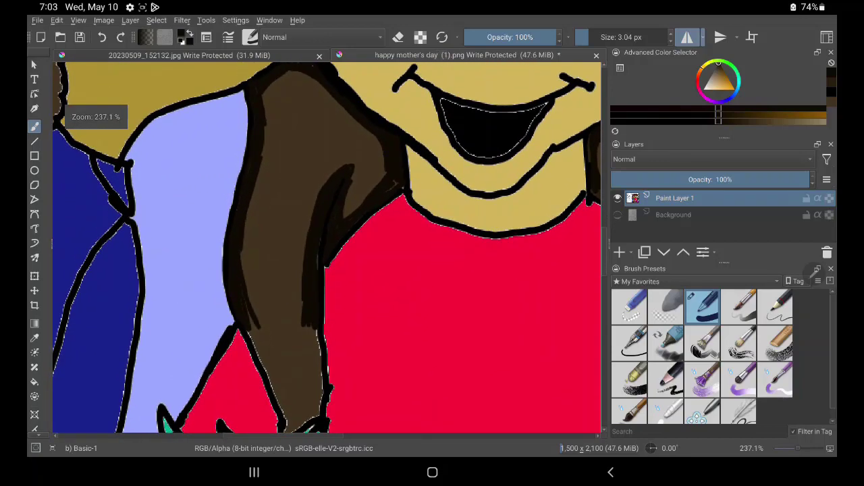
{"action": "left_click_drag", "start_coordinate": [425, 347], "coordinate": [437, 297]}
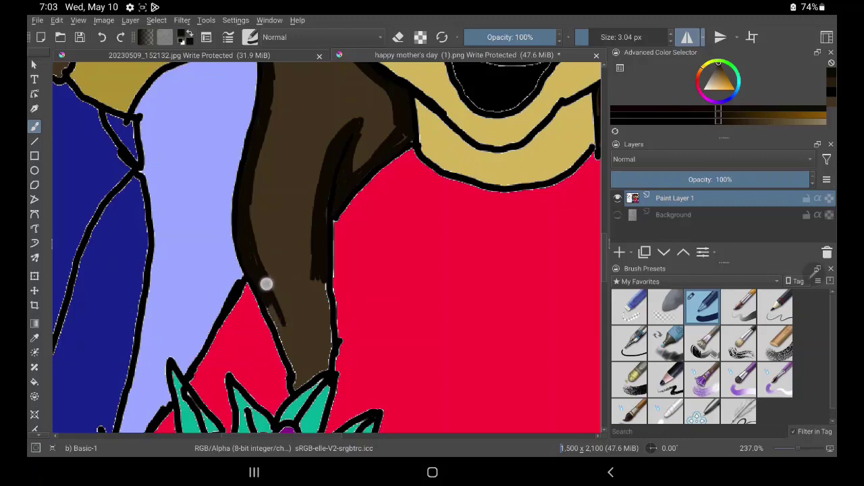
{"action": "left_click_drag", "start_coordinate": [266, 283], "coordinate": [288, 337]}
{"action": "mouse_move", "coordinate": [295, 381]}
{"action": "left_mouse_down"}
{"action": "mouse_move", "coordinate": [293, 361]}
{"action": "mouse_move", "coordinate": [320, 360]}
{"action": "mouse_move", "coordinate": [304, 377]}
{"action": "left_mouse_up"}
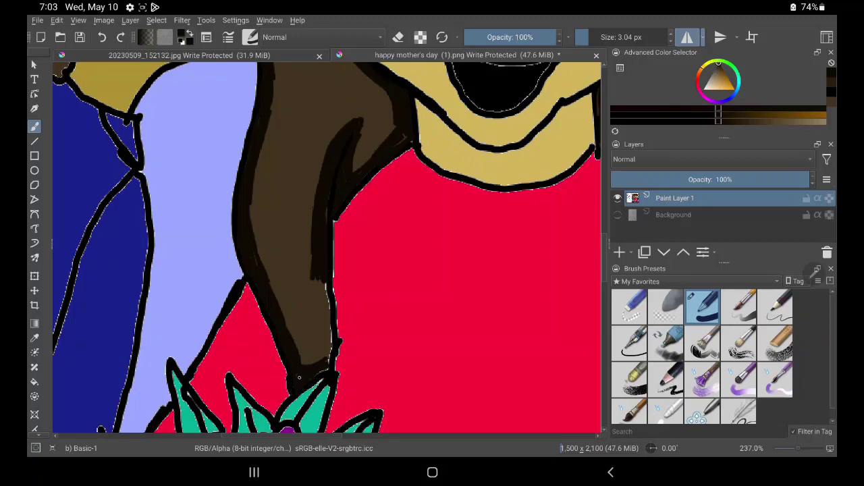
{"action": "left_click_drag", "start_coordinate": [325, 359], "coordinate": [322, 363]}
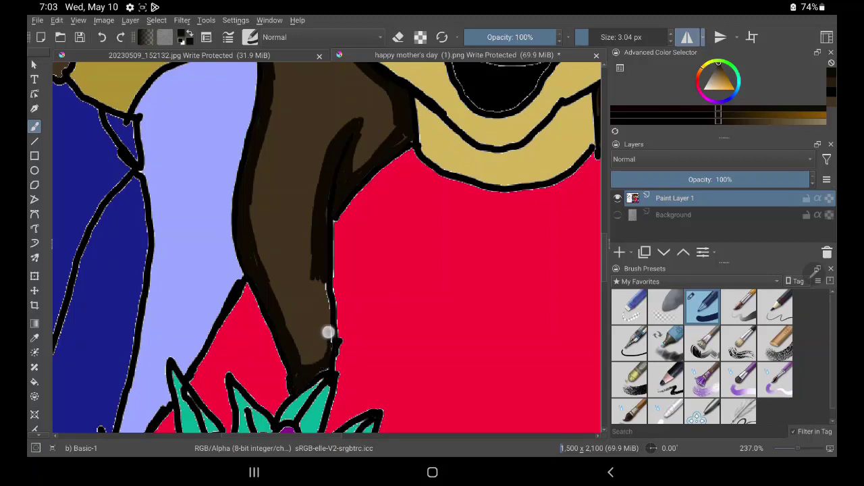
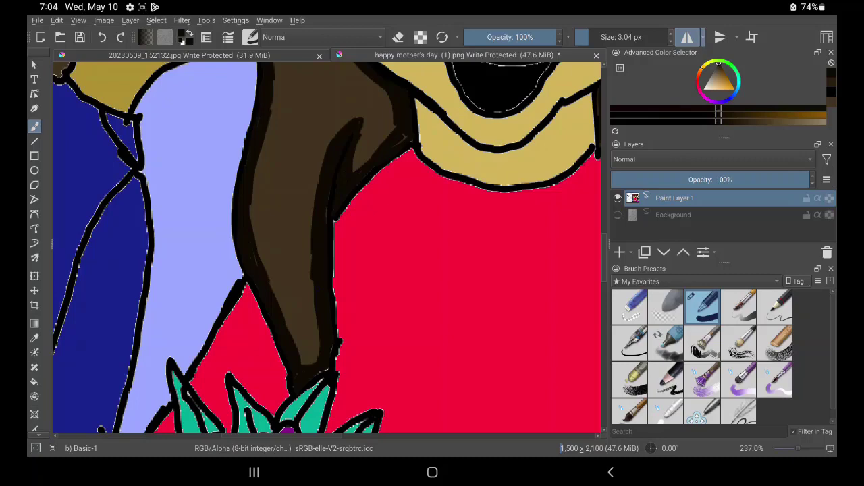
Paint dark brown along the hair edge above the red shirt, filling the gap and thickening the outline.
{"action": "left_click_drag", "start_coordinate": [561, 101], "coordinate": [260, 173]}
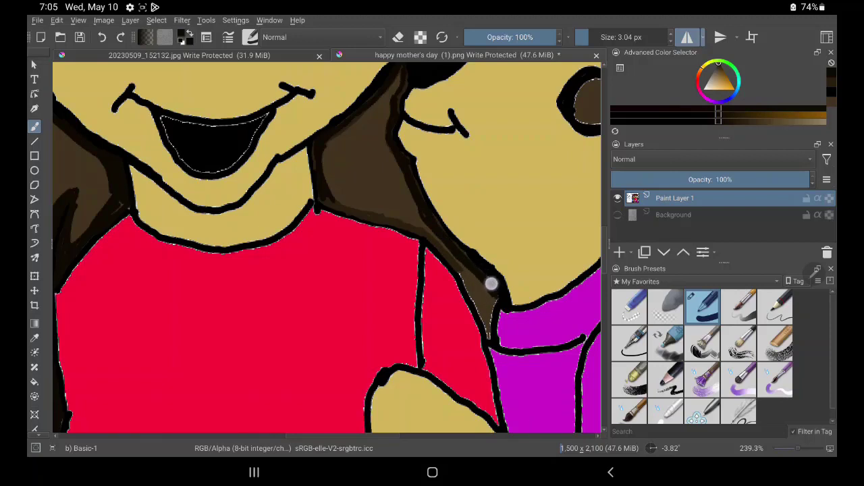
{"action": "left_click_drag", "start_coordinate": [464, 248], "coordinate": [502, 299]}
{"action": "left_click_drag", "start_coordinate": [430, 239], "coordinate": [464, 272]}
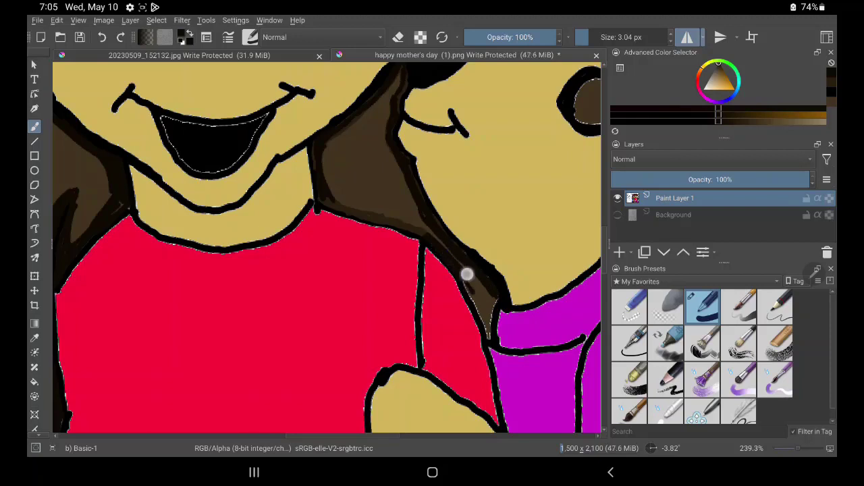
{"action": "left_click_drag", "start_coordinate": [466, 277], "coordinate": [461, 279]}
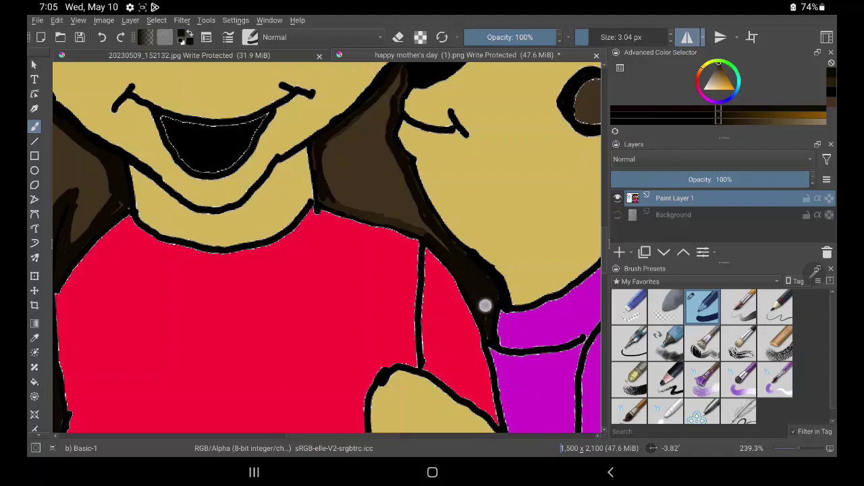
{"action": "mouse_move", "coordinate": [333, 195]}
{"action": "left_mouse_down"}
{"action": "mouse_move", "coordinate": [338, 202]}
{"action": "mouse_move", "coordinate": [324, 199]}
{"action": "mouse_move", "coordinate": [353, 215]}
{"action": "left_mouse_up"}
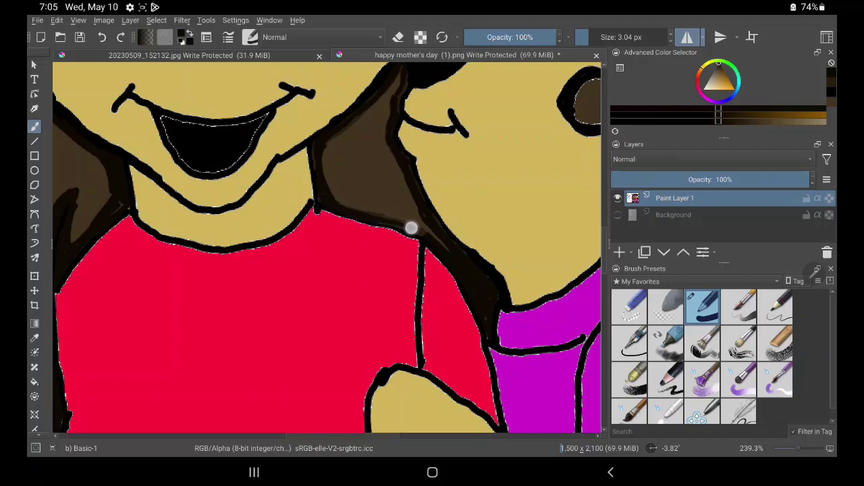
{"action": "left_click_drag", "start_coordinate": [440, 248], "coordinate": [386, 225]}
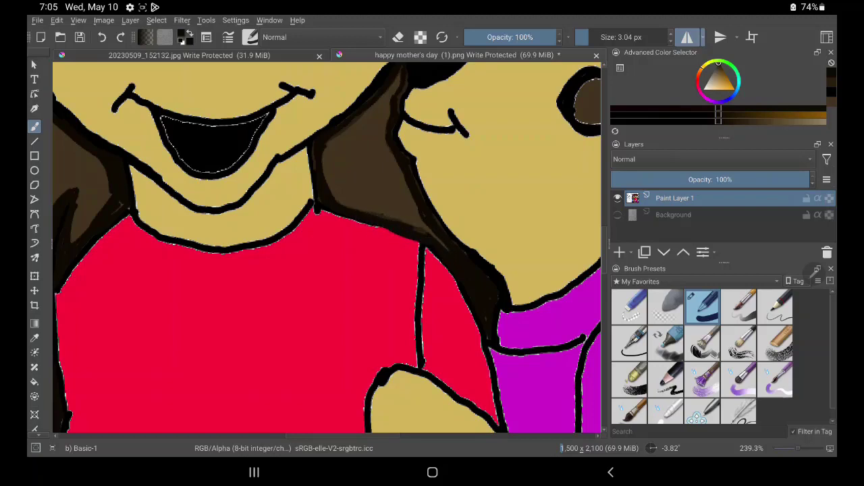
Zoom out, sample the brown of the mother's hair as the painting colour, and return to the brush.
{"action": "scroll", "coordinate": [444, 247], "scroll_direction": "down", "scroll_amount": 5}
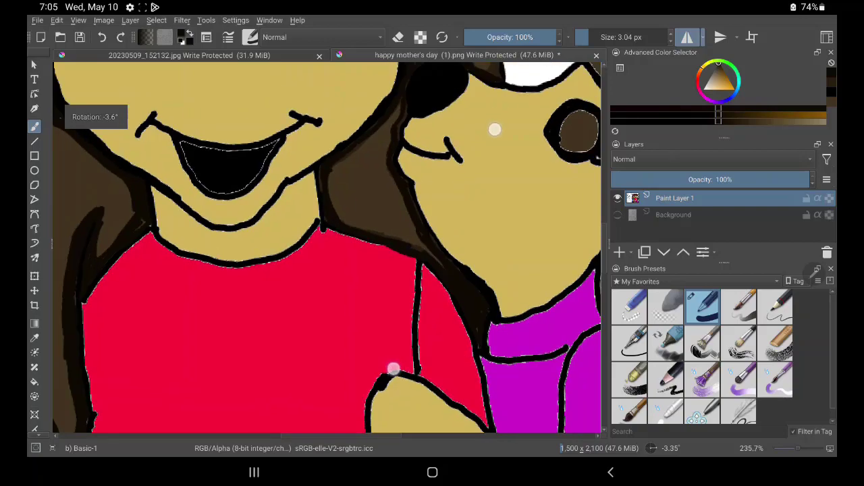
{"action": "scroll", "coordinate": [432, 279], "scroll_direction": "down", "scroll_amount": 3}
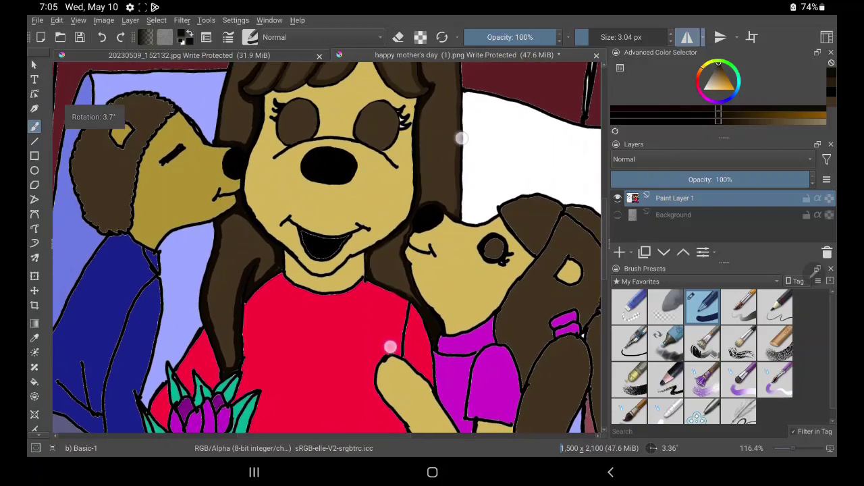
{"action": "scroll", "coordinate": [390, 347], "scroll_direction": "down", "scroll_amount": 3}
{"action": "left_click_drag", "start_coordinate": [403, 365], "coordinate": [400, 361]}
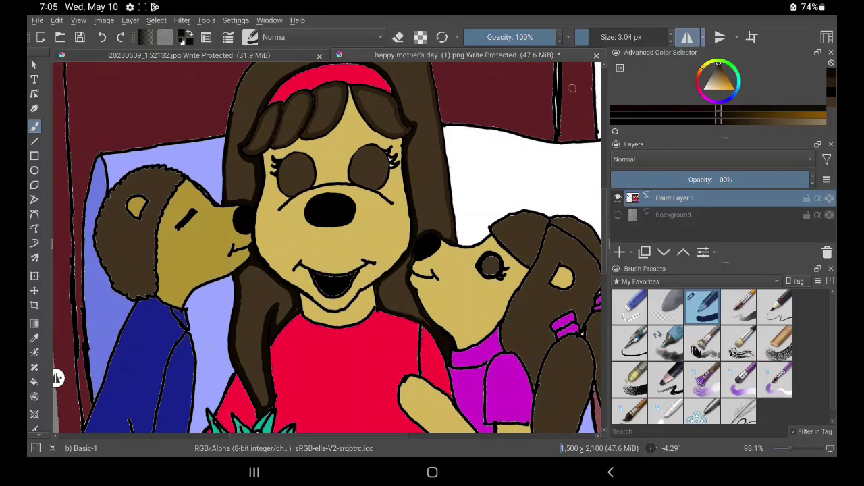
{"action": "scroll", "coordinate": [439, 257], "scroll_direction": "up", "scroll_amount": 4}
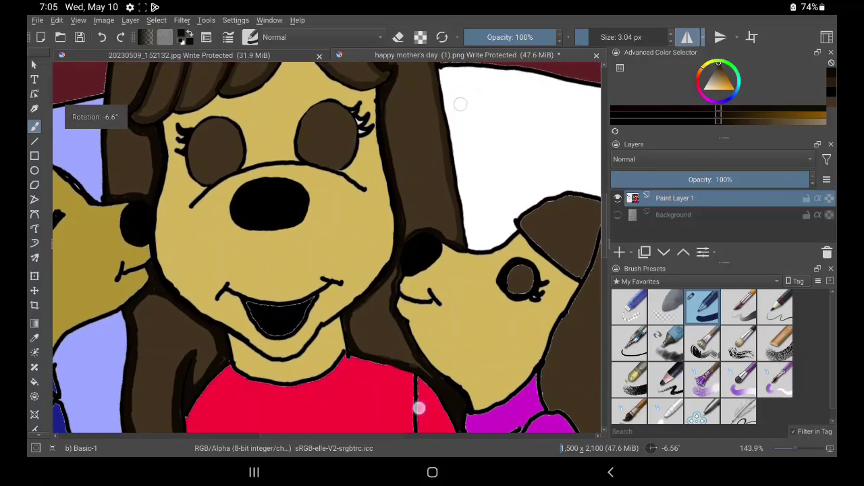
{"action": "scroll", "coordinate": [439, 256], "scroll_direction": "up", "scroll_amount": 1}
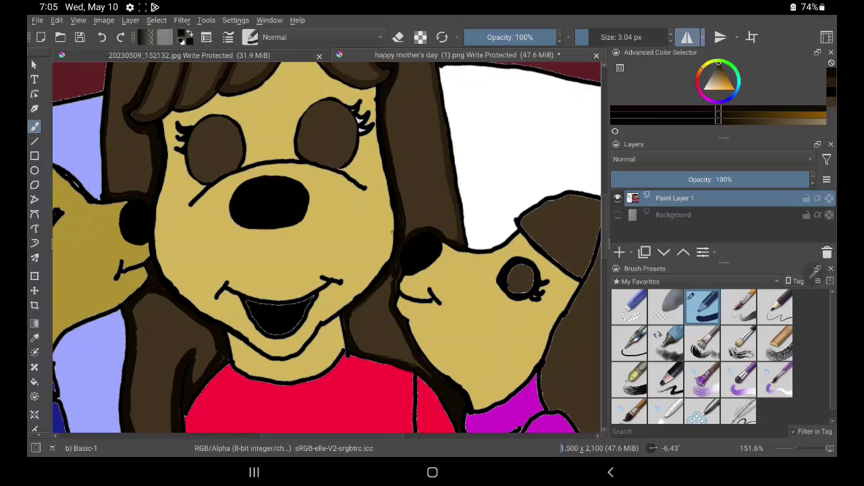
{"action": "key", "text": "p"}
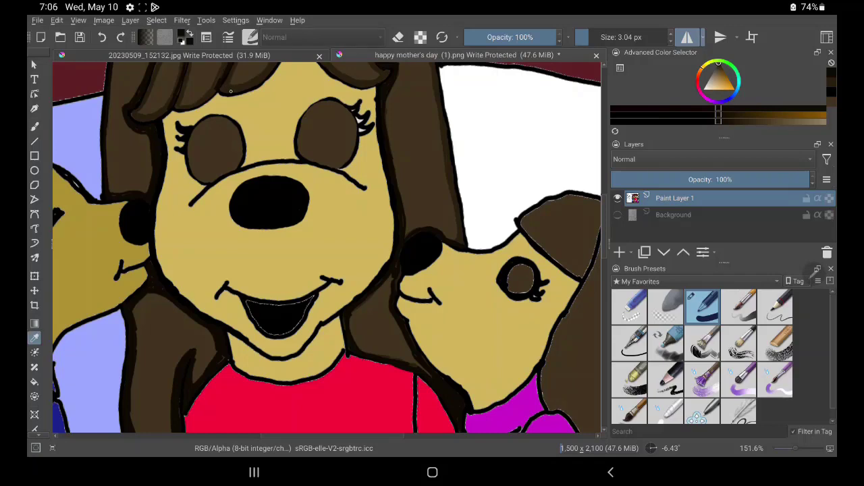
{"action": "left_click", "coordinate": [230, 90]}
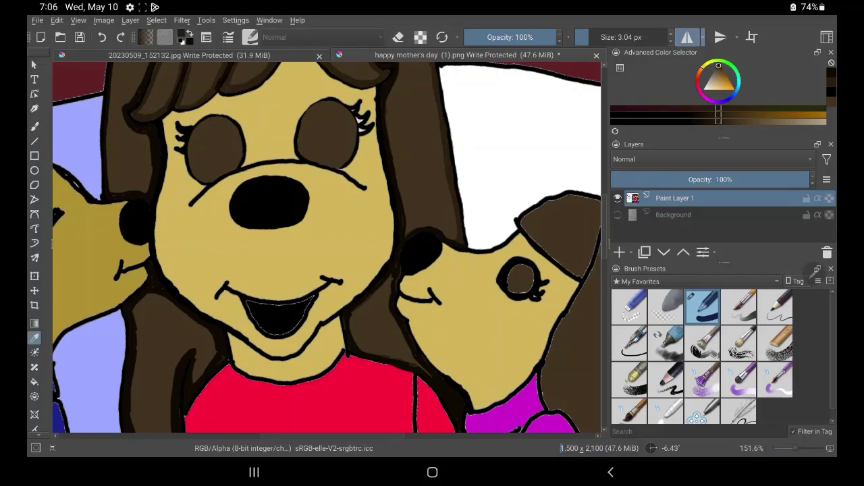
{"action": "key", "text": "b"}
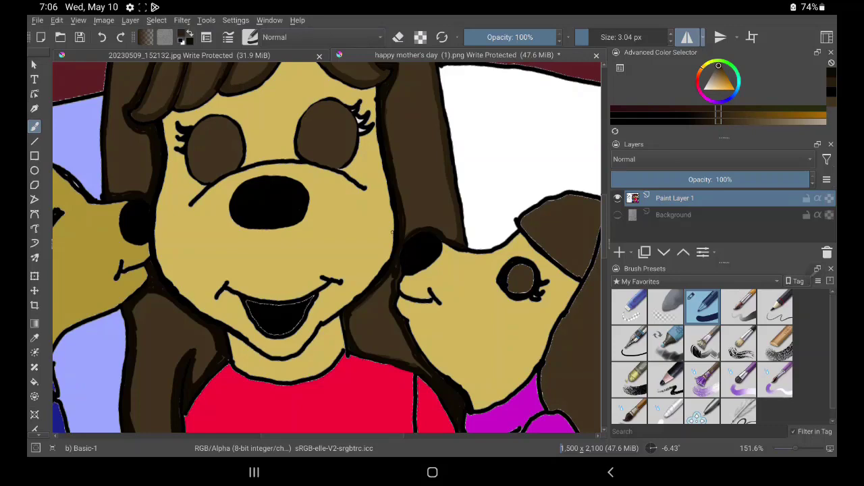
Try a thin dark line on the hair, then undo it.
{"action": "scroll", "coordinate": [478, 224], "scroll_direction": "up", "scroll_amount": 2}
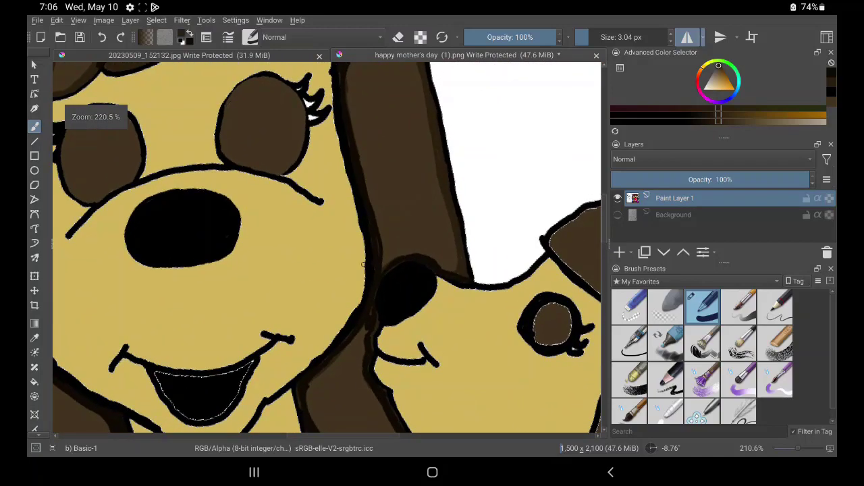
{"action": "scroll", "coordinate": [478, 224], "scroll_direction": "up", "scroll_amount": 3}
{"action": "scroll", "coordinate": [507, 243], "scroll_direction": "up", "scroll_amount": 1}
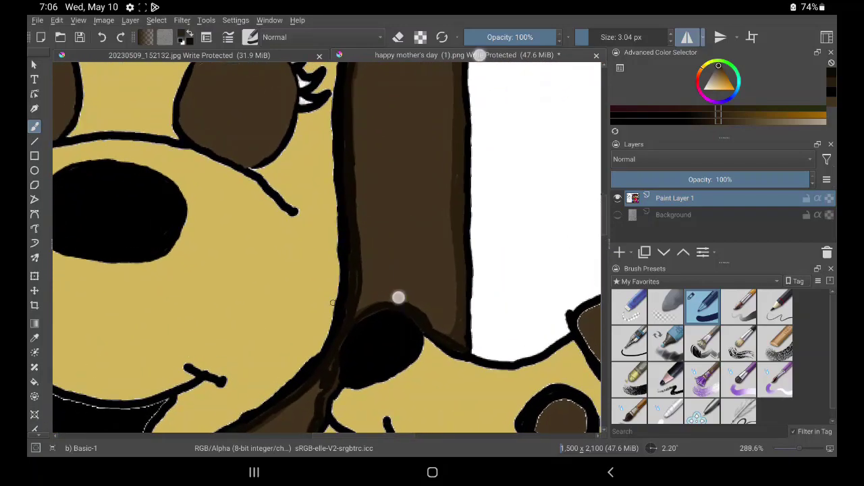
{"action": "left_click_drag", "start_coordinate": [398, 299], "coordinate": [419, 390]}
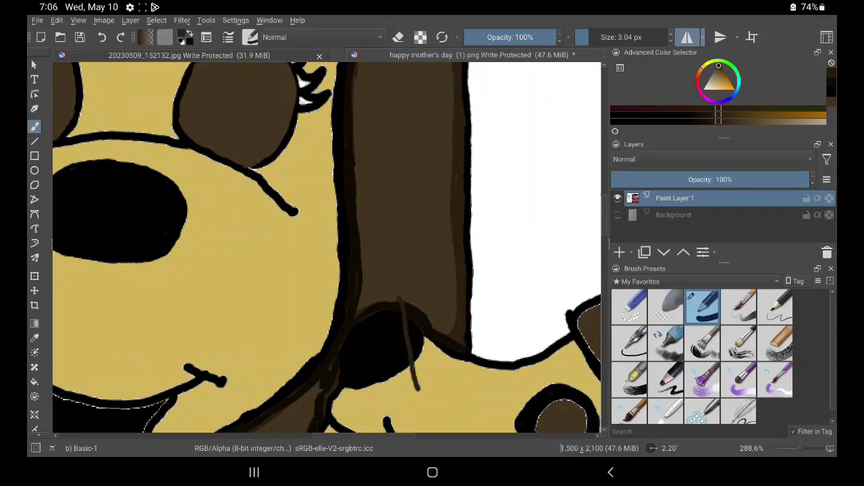
{"action": "left_click", "coordinate": [101, 37]}
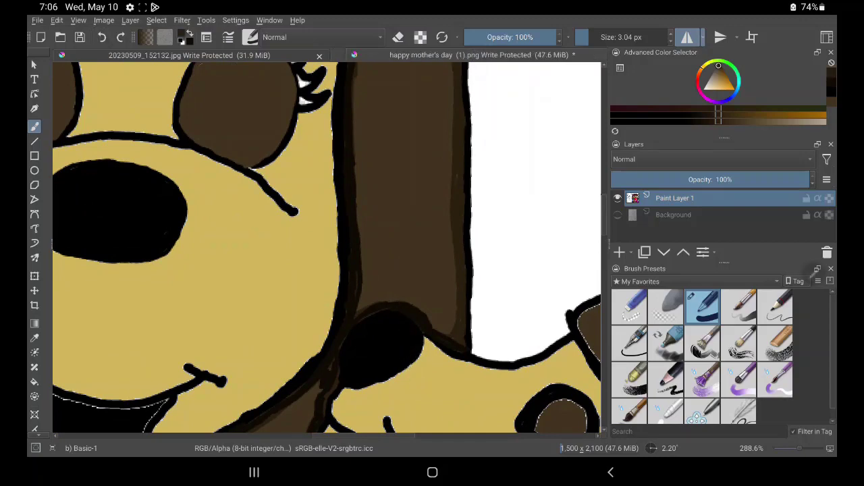
Redraw the dark outline at the notch in the mother's upper-left hair.
{"action": "scroll", "coordinate": [345, 216], "scroll_direction": "down", "scroll_amount": 3}
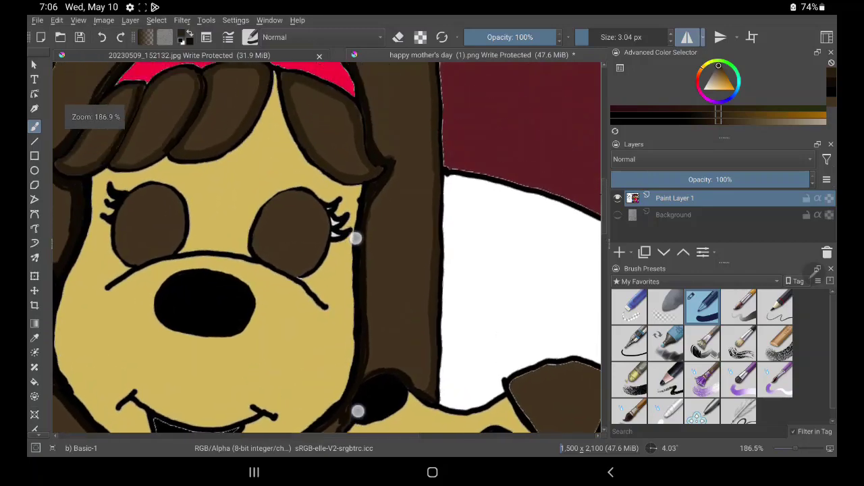
{"action": "scroll", "coordinate": [405, 236], "scroll_direction": "up", "scroll_amount": 2}
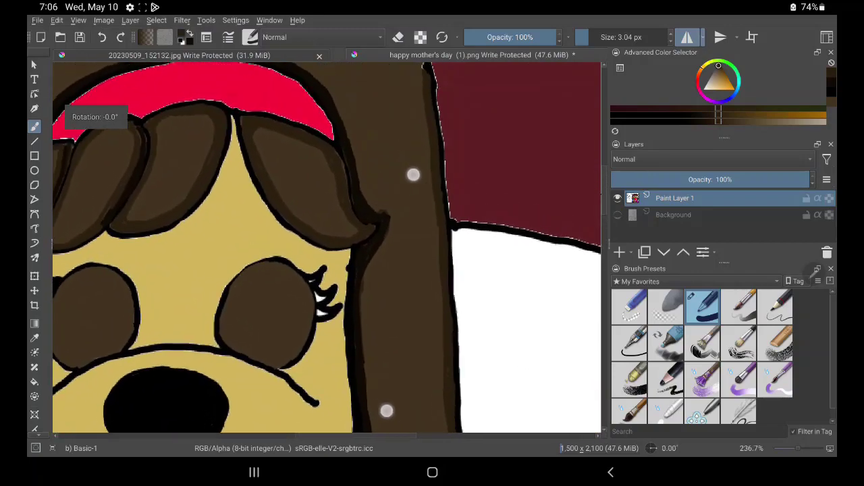
{"action": "scroll", "coordinate": [448, 221], "scroll_direction": "up", "scroll_amount": 2}
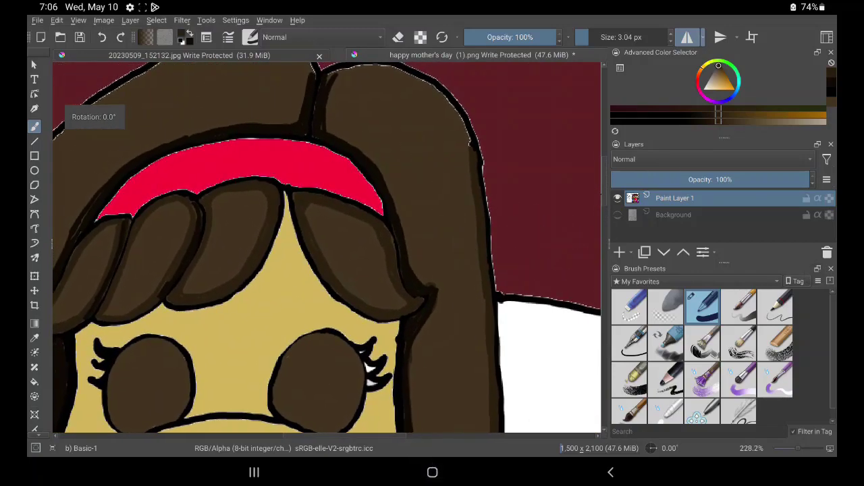
{"action": "scroll", "coordinate": [405, 162], "scroll_direction": "up", "scroll_amount": 1}
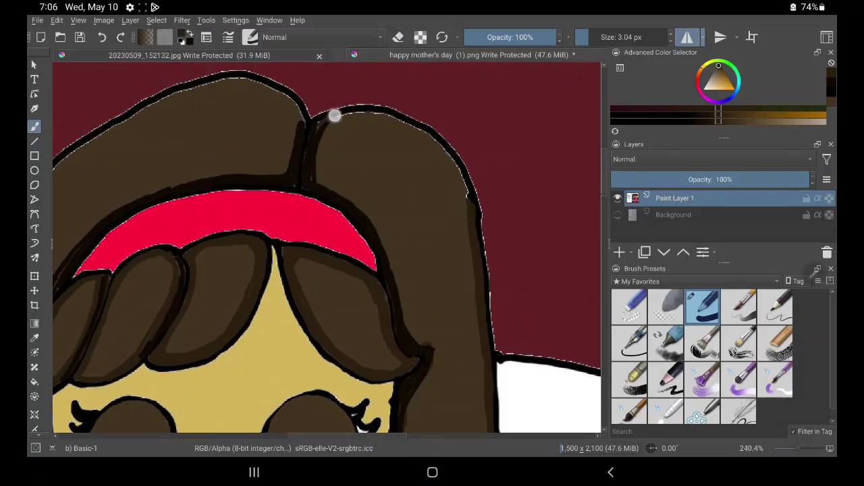
{"action": "left_click_drag", "start_coordinate": [317, 123], "coordinate": [335, 114]}
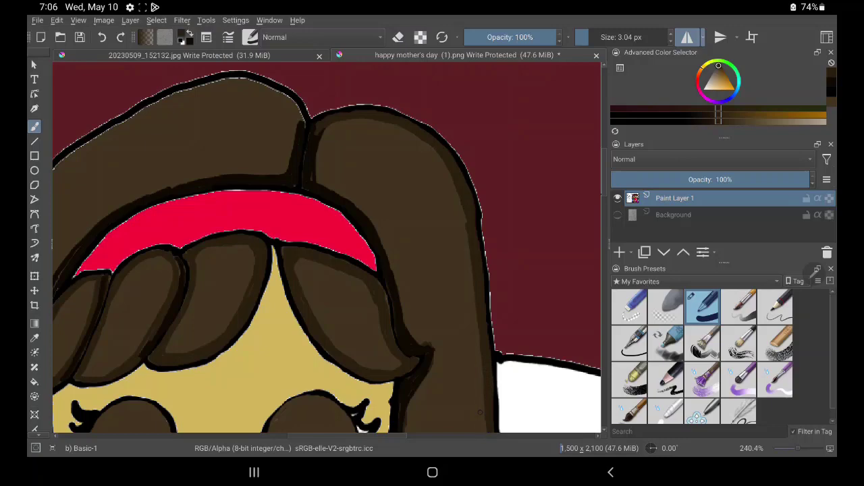
{"action": "mouse_move", "coordinate": [329, 106]}
{"action": "left_mouse_down"}
{"action": "mouse_move", "coordinate": [407, 126]}
{"action": "mouse_move", "coordinate": [502, 126]}
{"action": "mouse_move", "coordinate": [508, 110]}
{"action": "left_mouse_up"}
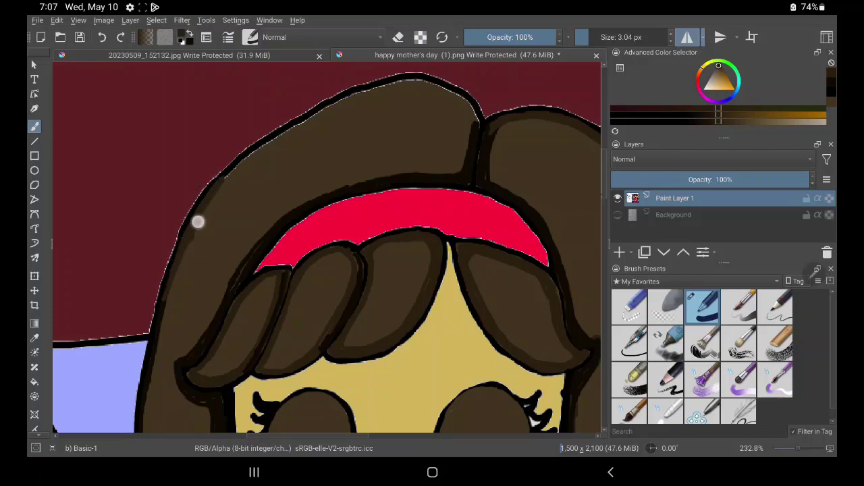
Thicken the upper-left hair outline, then undo the stray brown stroke and dark dot on the face.
{"action": "mouse_move", "coordinate": [198, 221]}
{"action": "left_mouse_down"}
{"action": "mouse_move", "coordinate": [272, 139]}
{"action": "mouse_move", "coordinate": [216, 191]}
{"action": "mouse_move", "coordinate": [258, 149]}
{"action": "left_mouse_up"}
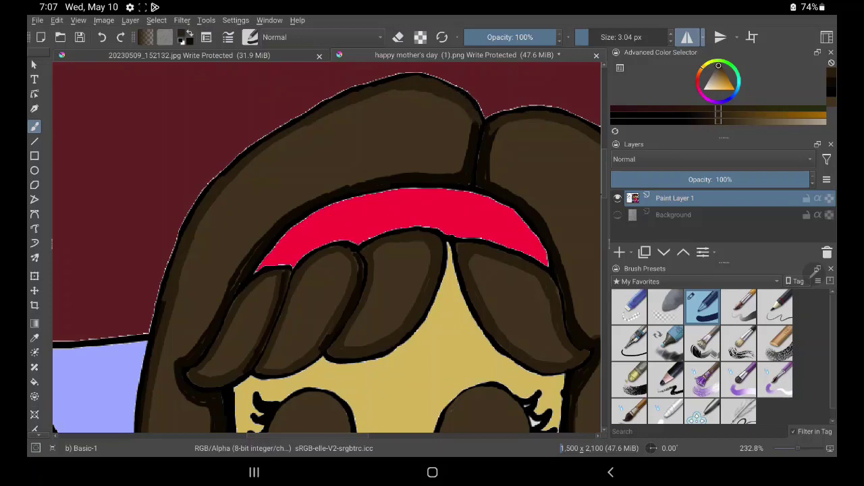
{"action": "mouse_move", "coordinate": [353, 405]}
{"action": "left_mouse_down"}
{"action": "mouse_move", "coordinate": [361, 409]}
{"action": "mouse_move", "coordinate": [407, 336]}
{"action": "left_mouse_up"}
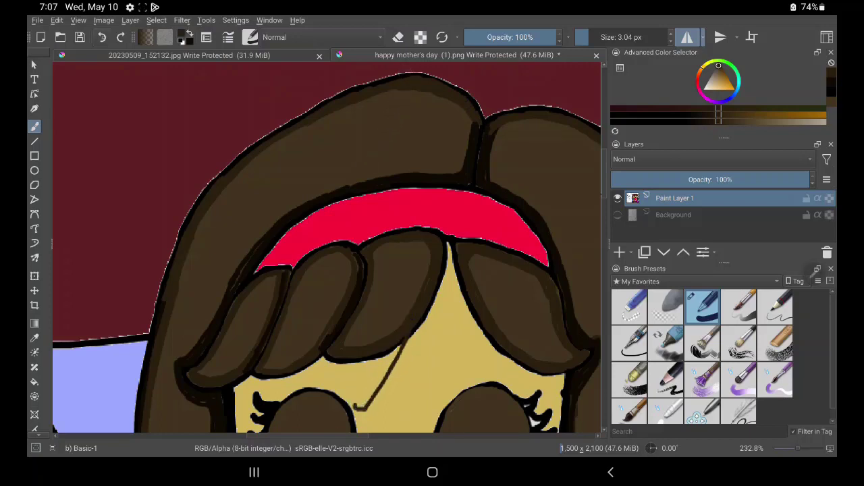
{"action": "left_click", "coordinate": [102, 37]}
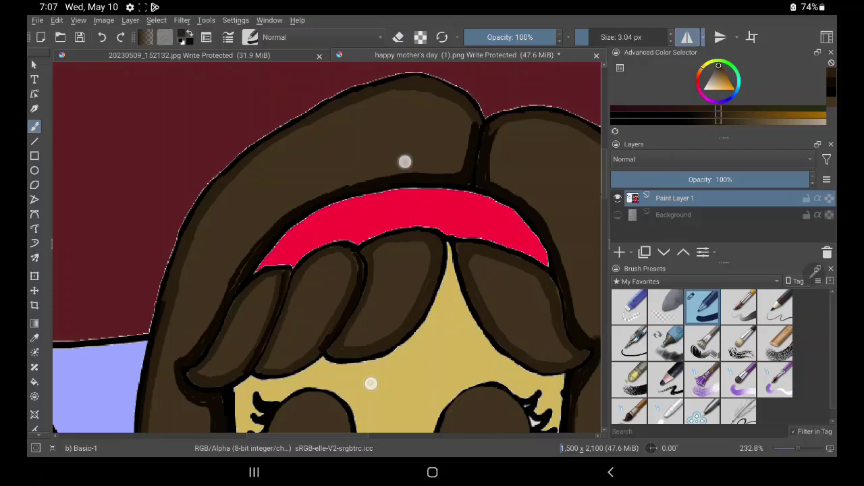
{"action": "mouse_move", "coordinate": [371, 384]}
{"action": "left_mouse_down"}
{"action": "mouse_move", "coordinate": [439, 331]}
{"action": "mouse_move", "coordinate": [420, 233]}
{"action": "left_mouse_up"}
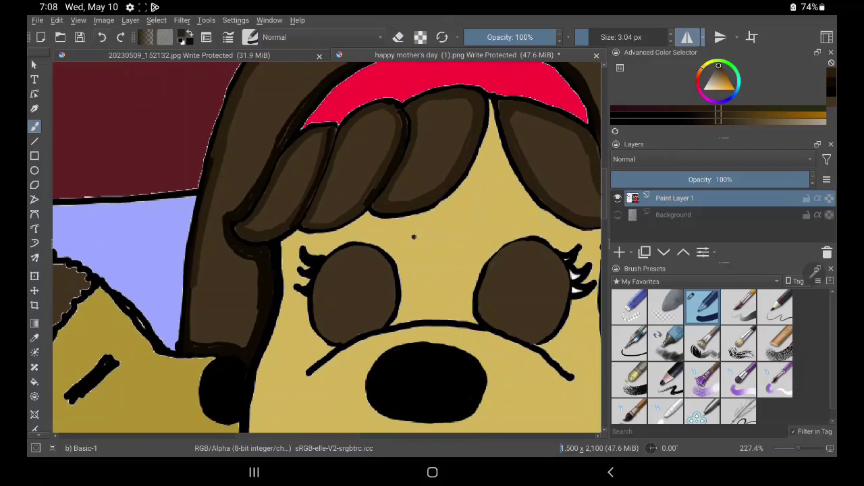
{"action": "left_click", "coordinate": [102, 37]}
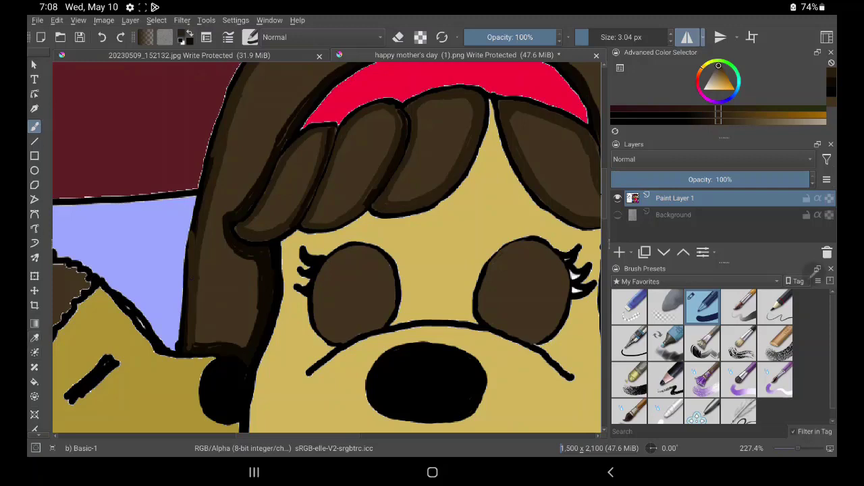
Sample the headband's red and paint it along the headband's upper-left edge.
{"action": "key", "text": "p"}
{"action": "left_click", "coordinate": [439, 74]}
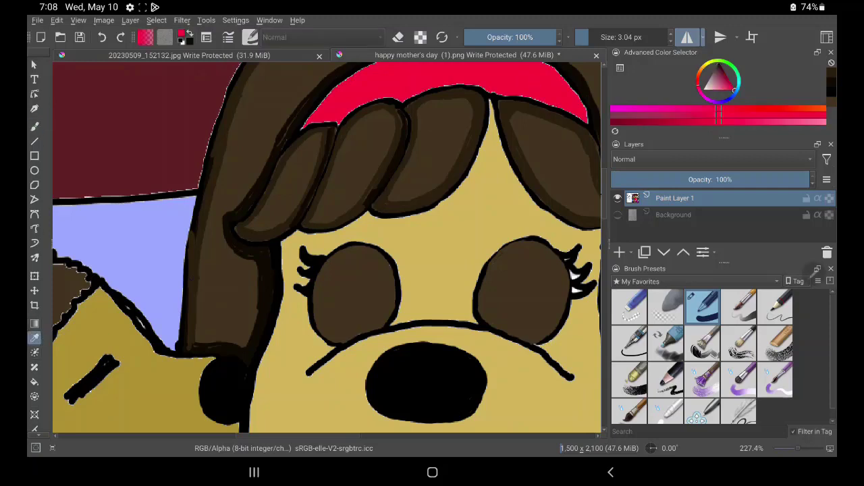
{"action": "left_click", "coordinate": [537, 101]}
{"action": "left_click_drag", "start_coordinate": [523, 103], "coordinate": [492, 196]}
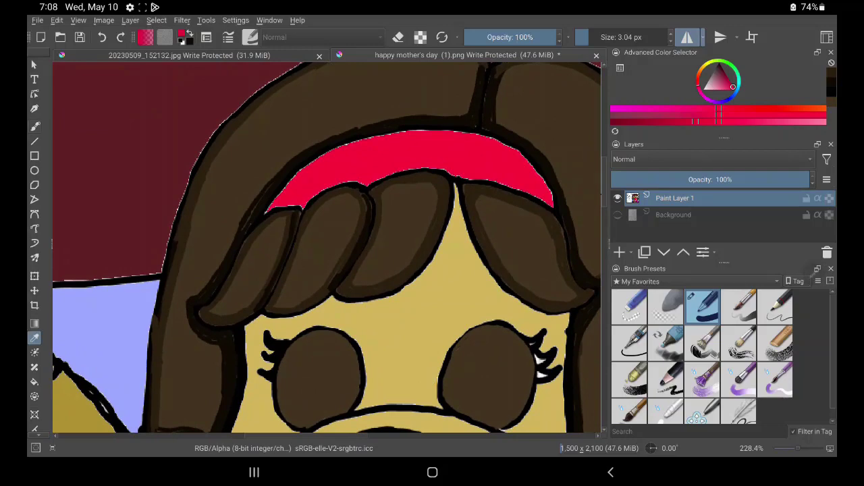
{"action": "key", "text": "b"}
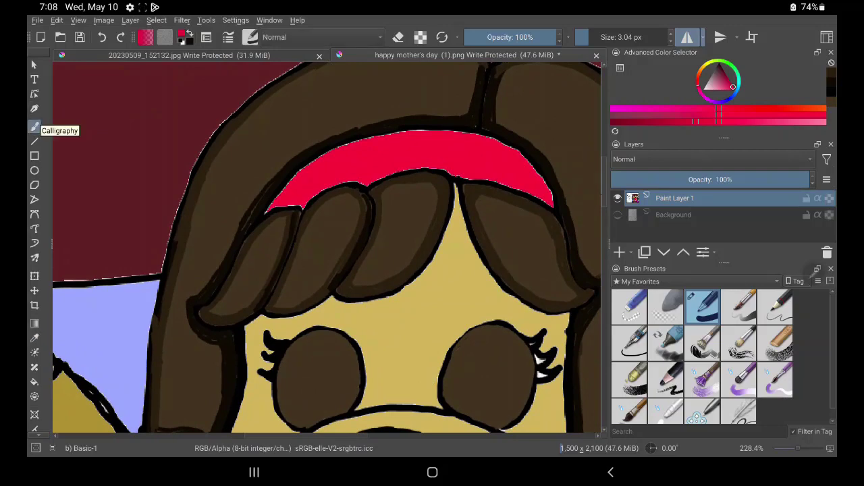
{"action": "scroll", "coordinate": [438, 250], "scroll_direction": "up", "scroll_amount": 3}
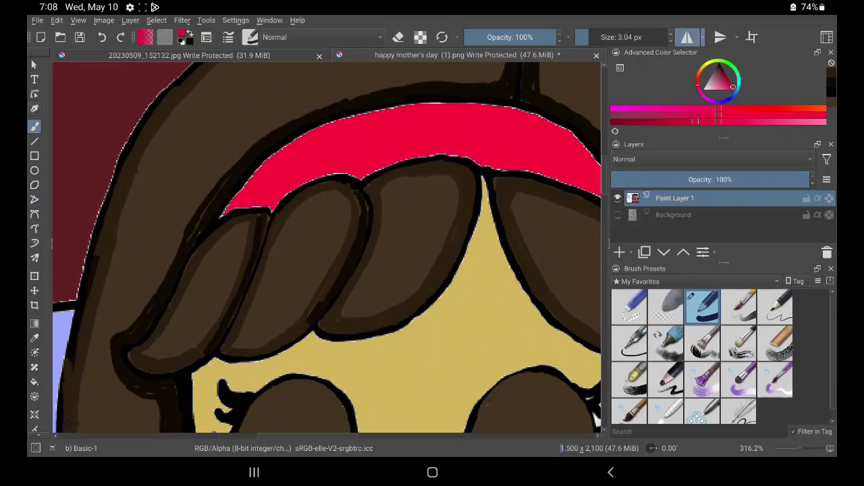
{"action": "left_click_drag", "start_coordinate": [257, 174], "coordinate": [290, 145]}
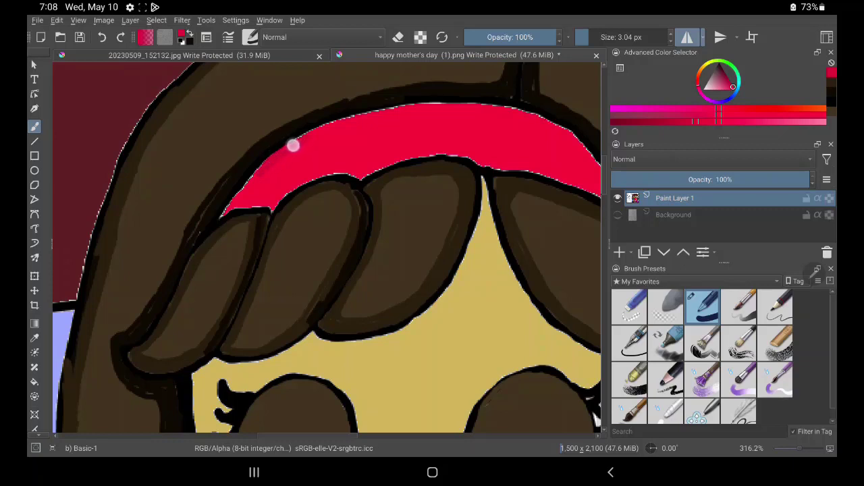
Choose a darker crimson and shade the headband's top edge, left tip and lower edge.
{"action": "left_click", "coordinate": [730, 82]}
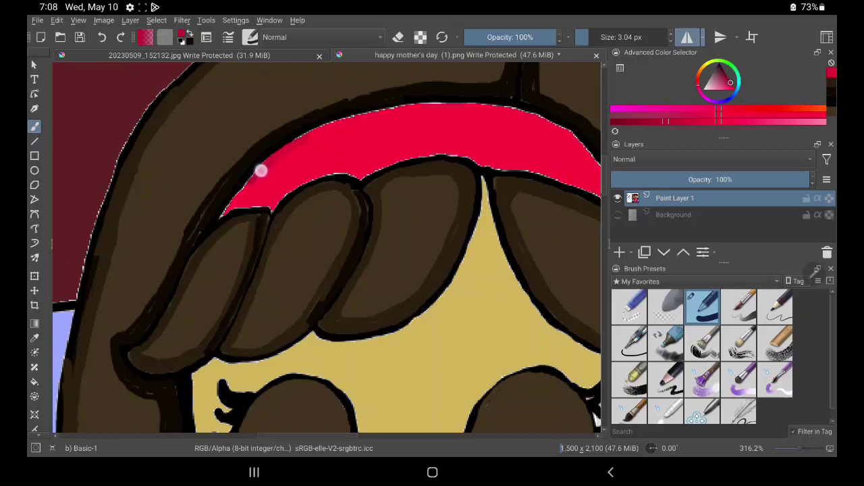
{"action": "left_click", "coordinate": [246, 189]}
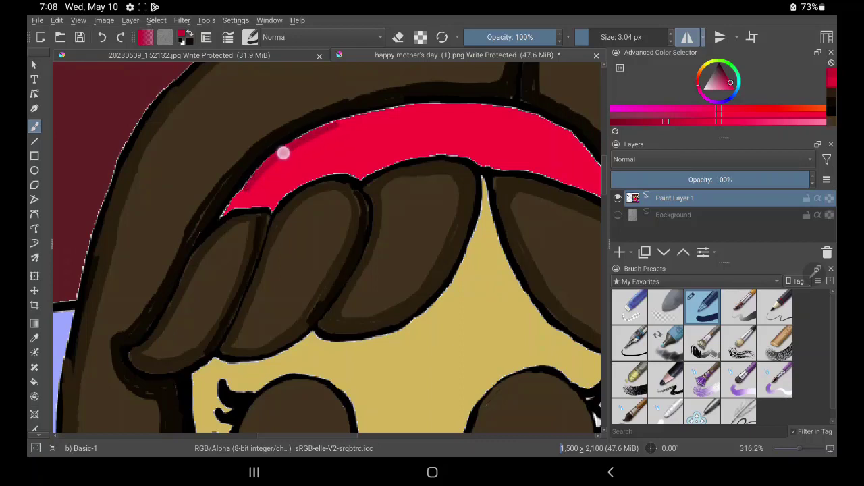
{"action": "mouse_move", "coordinate": [338, 122]}
{"action": "left_mouse_down"}
{"action": "mouse_move", "coordinate": [281, 150]}
{"action": "mouse_move", "coordinate": [385, 115]}
{"action": "mouse_move", "coordinate": [254, 174]}
{"action": "mouse_move", "coordinate": [218, 214]}
{"action": "mouse_move", "coordinate": [247, 198]}
{"action": "mouse_move", "coordinate": [226, 207]}
{"action": "mouse_move", "coordinate": [266, 201]}
{"action": "mouse_move", "coordinate": [241, 187]}
{"action": "mouse_move", "coordinate": [254, 196]}
{"action": "mouse_move", "coordinate": [229, 206]}
{"action": "mouse_move", "coordinate": [264, 200]}
{"action": "mouse_move", "coordinate": [236, 206]}
{"action": "left_mouse_up"}
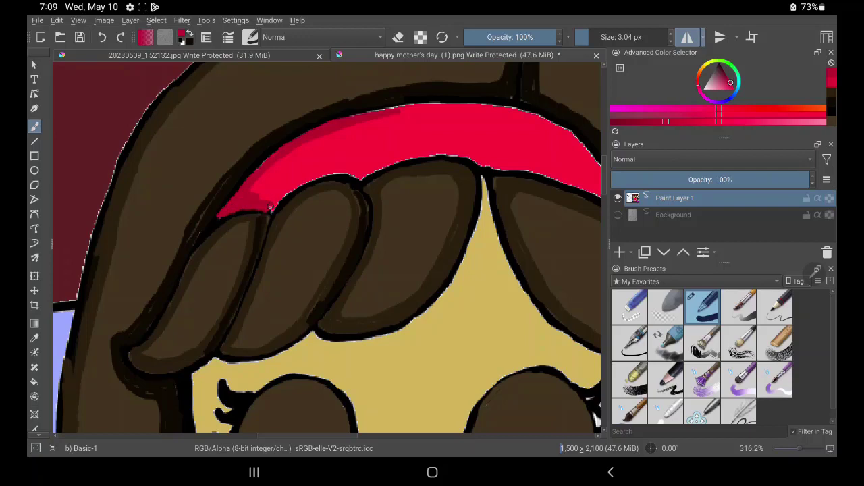
{"action": "mouse_move", "coordinate": [275, 205]}
{"action": "left_mouse_down"}
{"action": "mouse_move", "coordinate": [293, 187]}
{"action": "mouse_move", "coordinate": [268, 201]}
{"action": "mouse_move", "coordinate": [293, 185]}
{"action": "mouse_move", "coordinate": [261, 196]}
{"action": "mouse_move", "coordinate": [322, 170]}
{"action": "mouse_move", "coordinate": [285, 193]}
{"action": "mouse_move", "coordinate": [325, 172]}
{"action": "mouse_move", "coordinate": [304, 182]}
{"action": "mouse_move", "coordinate": [338, 172]}
{"action": "mouse_move", "coordinate": [361, 178]}
{"action": "mouse_move", "coordinate": [313, 178]}
{"action": "mouse_move", "coordinate": [337, 170]}
{"action": "mouse_move", "coordinate": [359, 174]}
{"action": "mouse_move", "coordinate": [322, 174]}
{"action": "mouse_move", "coordinate": [287, 189]}
{"action": "left_mouse_up"}
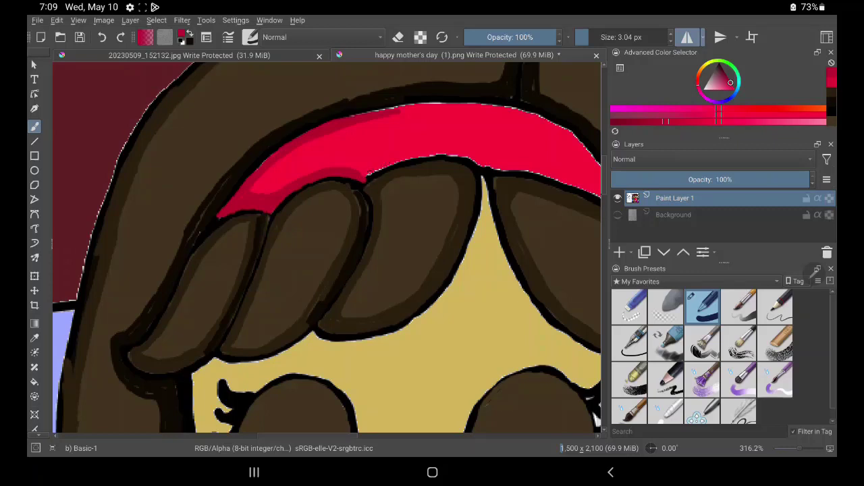
{"action": "mouse_move", "coordinate": [367, 178]}
{"action": "left_mouse_down"}
{"action": "mouse_move", "coordinate": [413, 156]}
{"action": "mouse_move", "coordinate": [361, 169]}
{"action": "left_mouse_up"}
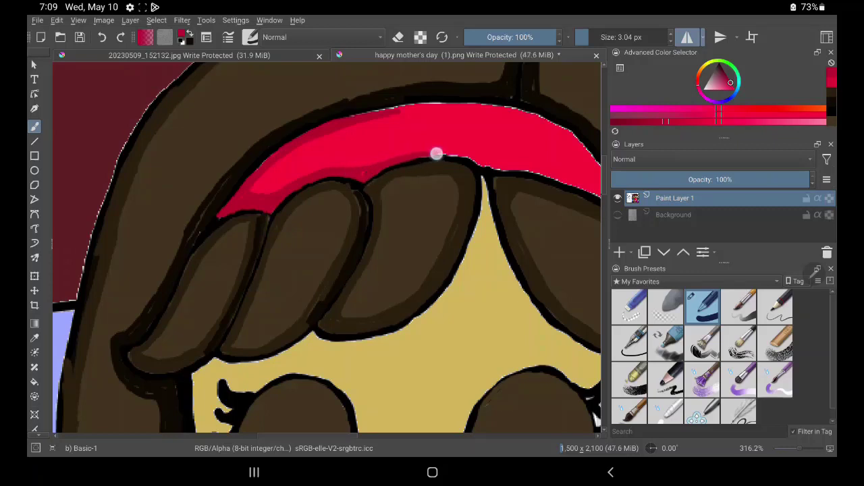
{"action": "mouse_move", "coordinate": [438, 155]}
{"action": "left_mouse_down"}
{"action": "mouse_move", "coordinate": [378, 164]}
{"action": "mouse_move", "coordinate": [428, 149]}
{"action": "mouse_move", "coordinate": [391, 155]}
{"action": "mouse_move", "coordinate": [365, 172]}
{"action": "left_mouse_up"}
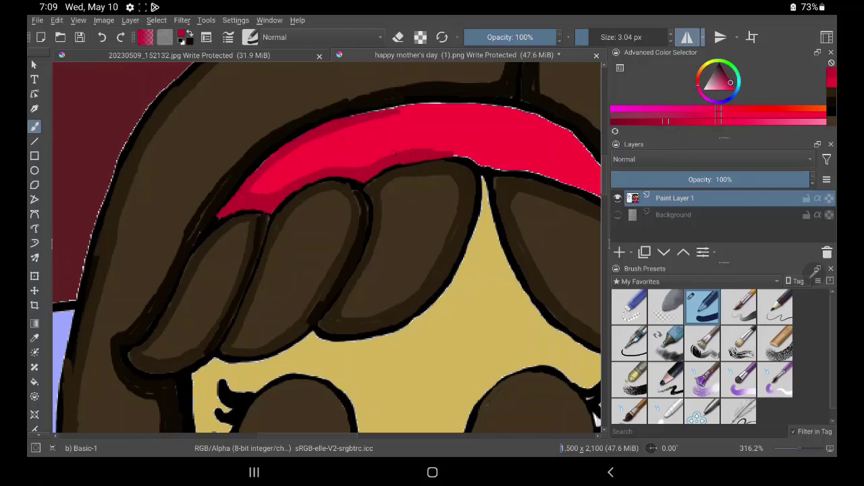
{"action": "left_click_drag", "start_coordinate": [539, 113], "coordinate": [386, 121]}
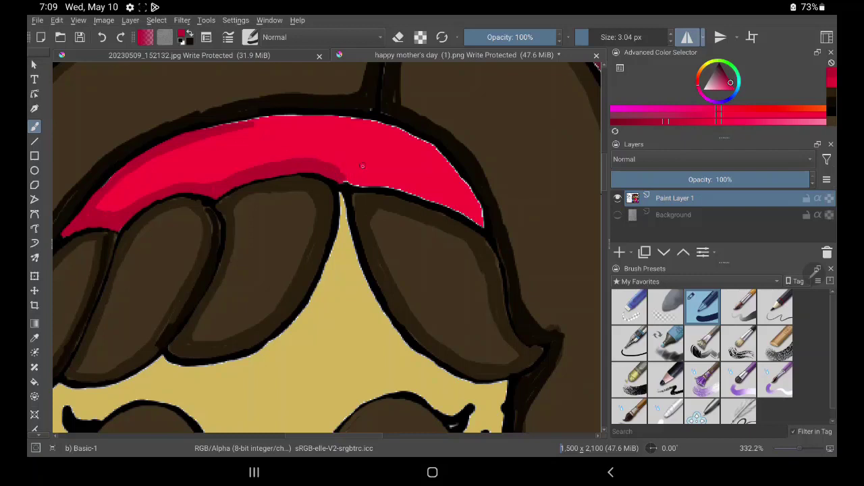
Fill the white gaps and light streaks under and along the headband's top edge with red.
{"action": "left_click_drag", "start_coordinate": [344, 181], "coordinate": [389, 185]}
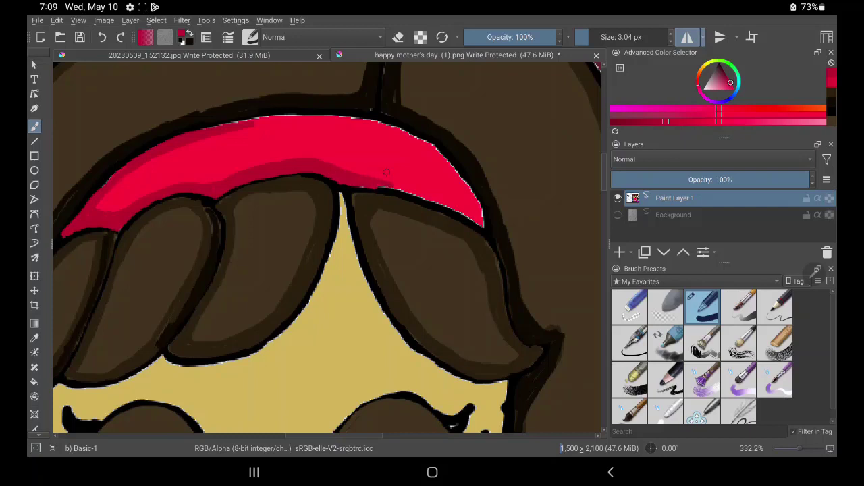
{"action": "mouse_move", "coordinate": [368, 184]}
{"action": "left_mouse_down"}
{"action": "mouse_move", "coordinate": [432, 195]}
{"action": "mouse_move", "coordinate": [374, 186]}
{"action": "mouse_move", "coordinate": [479, 220]}
{"action": "mouse_move", "coordinate": [457, 208]}
{"action": "mouse_move", "coordinate": [471, 217]}
{"action": "mouse_move", "coordinate": [459, 189]}
{"action": "mouse_move", "coordinate": [468, 215]}
{"action": "mouse_move", "coordinate": [463, 193]}
{"action": "mouse_move", "coordinate": [462, 207]}
{"action": "left_mouse_up"}
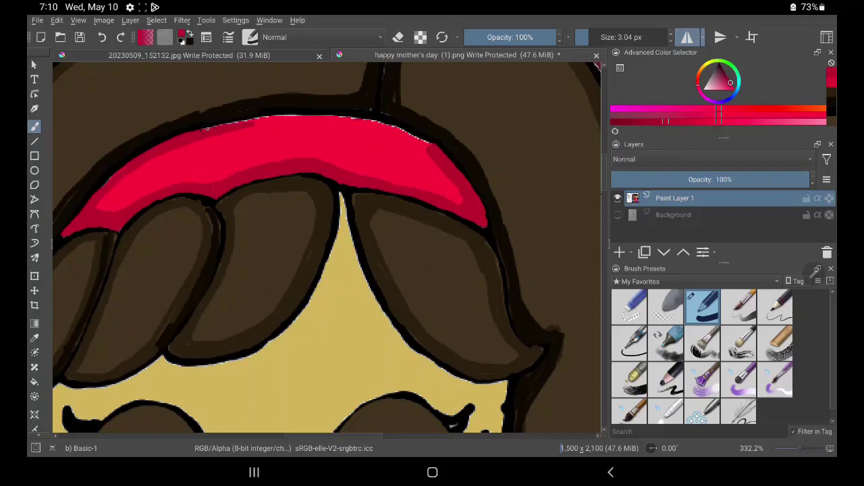
{"action": "mouse_move", "coordinate": [197, 133]}
{"action": "left_mouse_down"}
{"action": "mouse_move", "coordinate": [240, 122]}
{"action": "mouse_move", "coordinate": [187, 137]}
{"action": "mouse_move", "coordinate": [214, 123]}
{"action": "mouse_move", "coordinate": [291, 115]}
{"action": "mouse_move", "coordinate": [215, 124]}
{"action": "mouse_move", "coordinate": [243, 118]}
{"action": "mouse_move", "coordinate": [344, 118]}
{"action": "mouse_move", "coordinate": [286, 116]}
{"action": "left_mouse_up"}
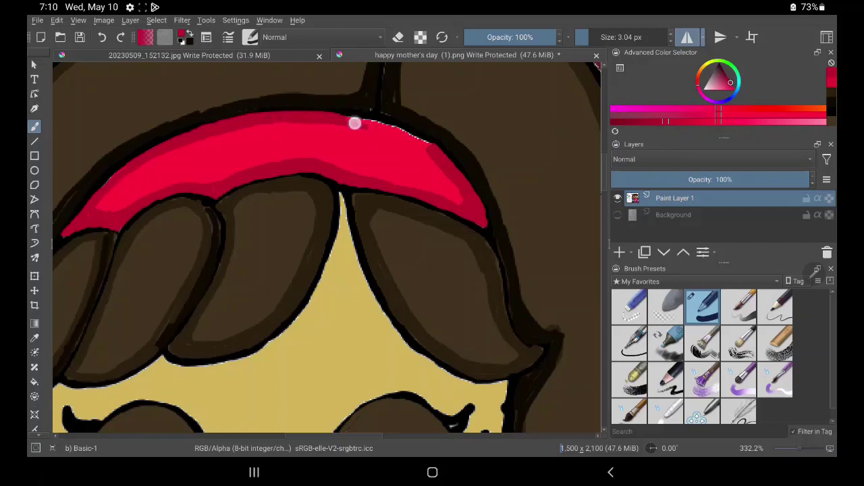
{"action": "left_click_drag", "start_coordinate": [357, 120], "coordinate": [435, 150]}
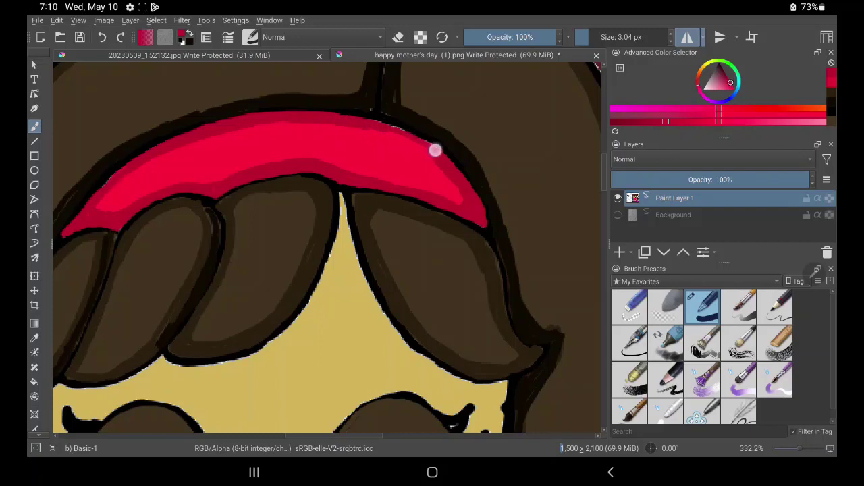
{"action": "left_click_drag", "start_coordinate": [378, 123], "coordinate": [439, 150]}
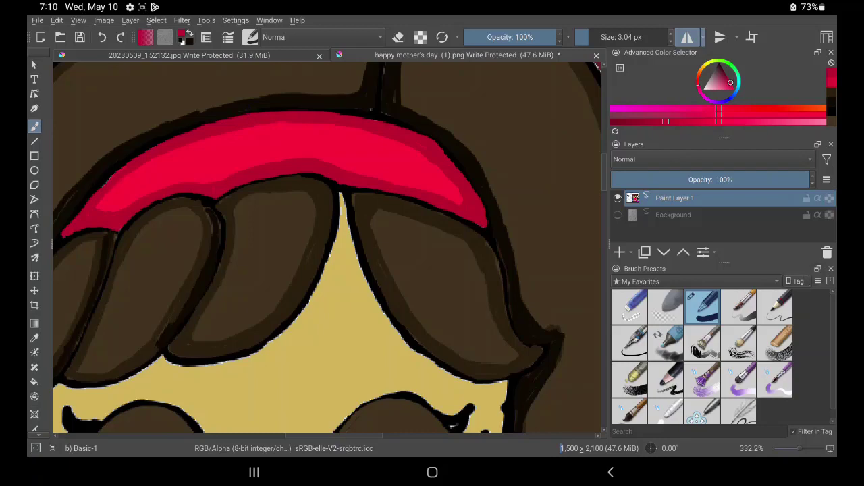
{"action": "left_click_drag", "start_coordinate": [470, 326], "coordinate": [499, 226]}
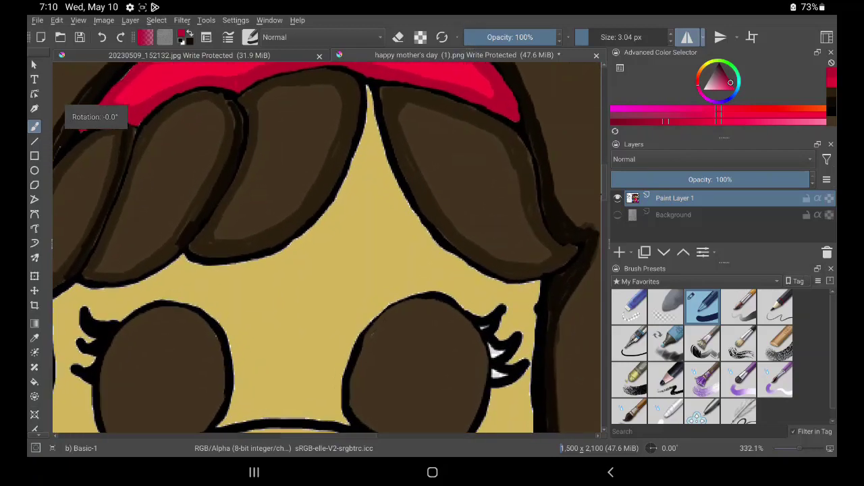
Sample the face's tan skin colour and choose a darker olive-tan shade for shading.
{"action": "left_click", "coordinate": [34, 338]}
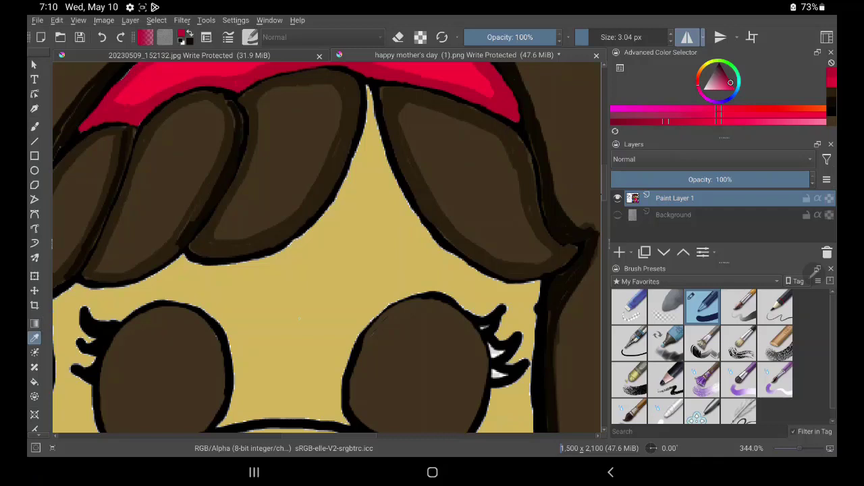
{"action": "left_click", "coordinate": [298, 327]}
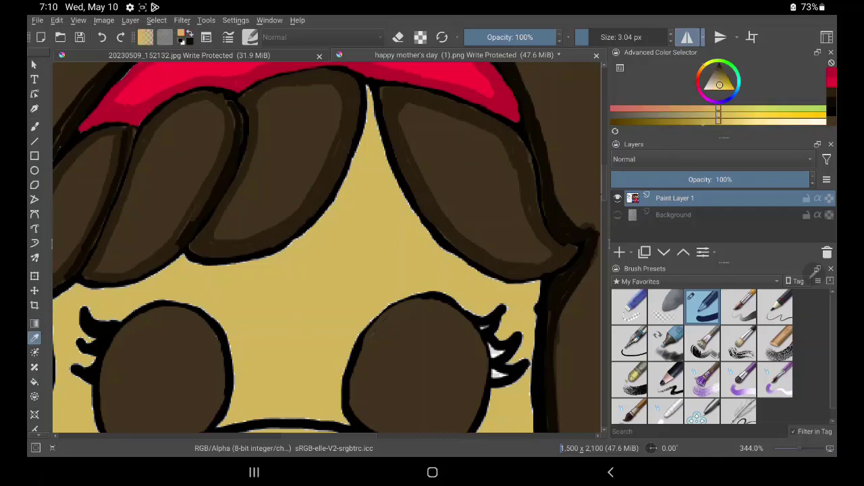
{"action": "left_click", "coordinate": [549, 197]}
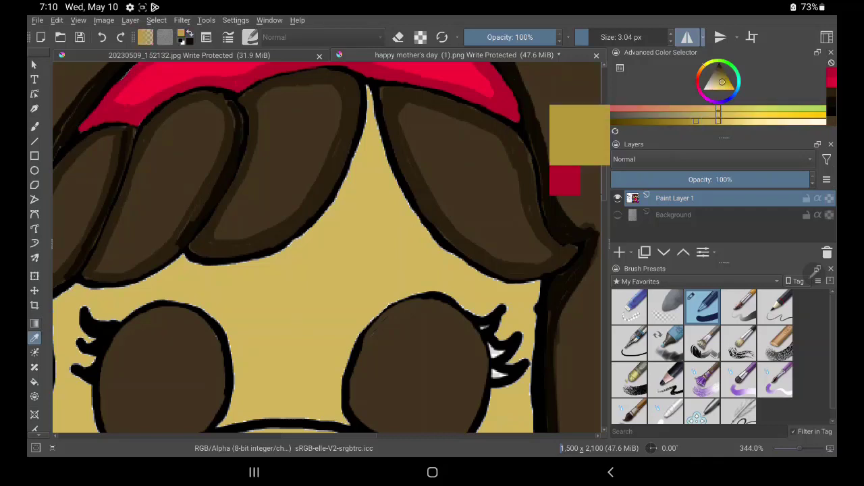
{"action": "left_click", "coordinate": [35, 127]}
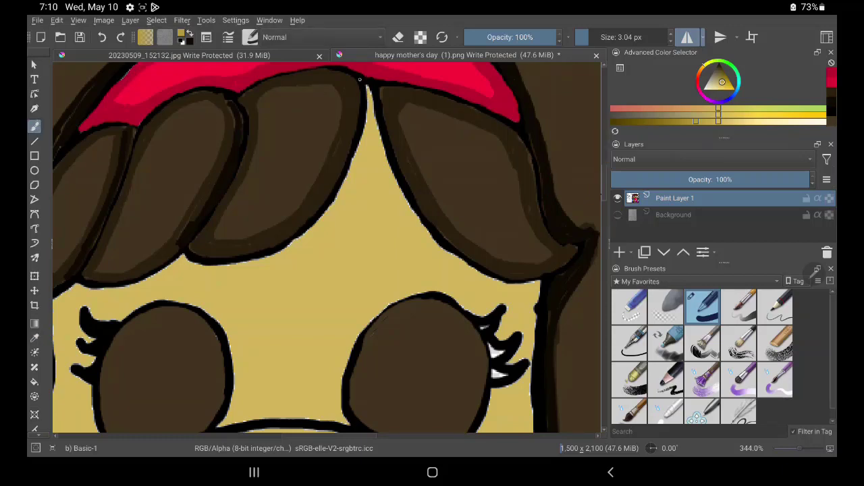
Shade the forehead down the part between the bangs and under both bangs' edges.
{"action": "mouse_move", "coordinate": [367, 92]}
{"action": "left_mouse_down"}
{"action": "mouse_move", "coordinate": [367, 125]}
{"action": "mouse_move", "coordinate": [367, 86]}
{"action": "mouse_move", "coordinate": [383, 155]}
{"action": "mouse_move", "coordinate": [368, 88]}
{"action": "mouse_move", "coordinate": [363, 140]}
{"action": "mouse_move", "coordinate": [354, 166]}
{"action": "mouse_move", "coordinate": [366, 129]}
{"action": "mouse_move", "coordinate": [344, 187]}
{"action": "mouse_move", "coordinate": [371, 98]}
{"action": "left_mouse_up"}
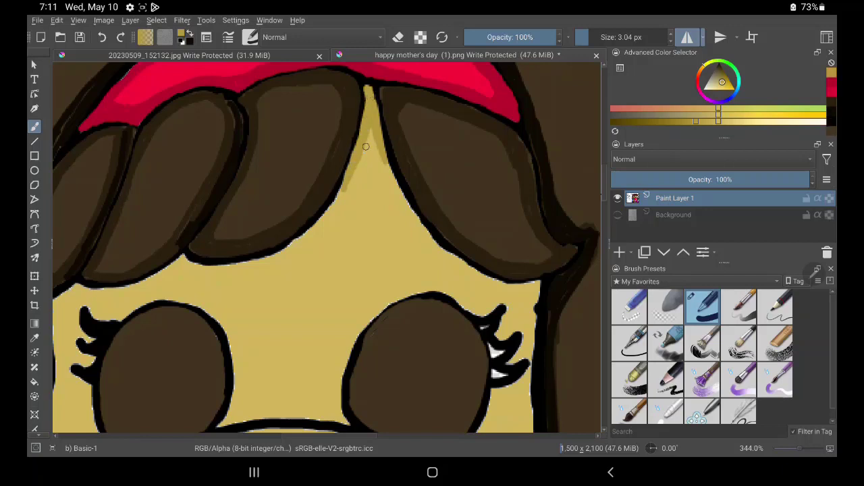
{"action": "mouse_move", "coordinate": [364, 158]}
{"action": "left_mouse_down"}
{"action": "mouse_move", "coordinate": [372, 145]}
{"action": "mouse_move", "coordinate": [417, 230]}
{"action": "mouse_move", "coordinate": [407, 214]}
{"action": "mouse_move", "coordinate": [432, 241]}
{"action": "mouse_move", "coordinate": [398, 185]}
{"action": "mouse_move", "coordinate": [443, 254]}
{"action": "mouse_move", "coordinate": [413, 222]}
{"action": "mouse_move", "coordinate": [475, 276]}
{"action": "left_mouse_up"}
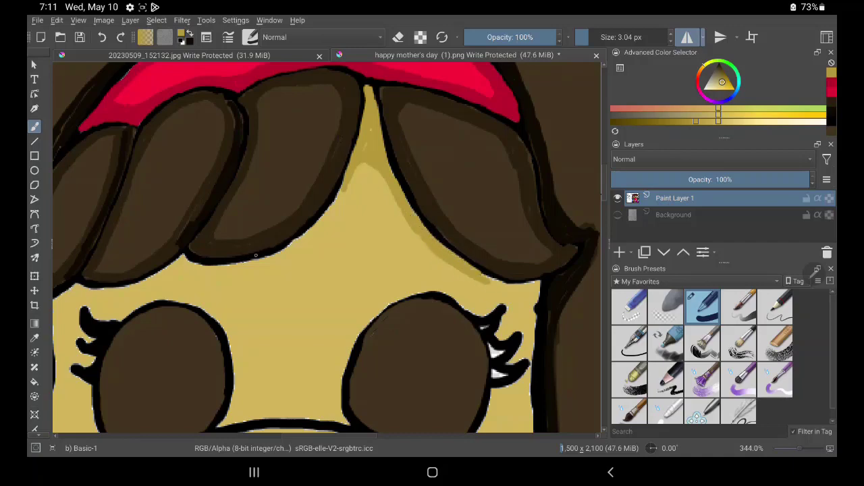
{"action": "left_click_drag", "start_coordinate": [270, 262], "coordinate": [293, 247]}
{"action": "mouse_move", "coordinate": [362, 169]}
{"action": "left_mouse_down"}
{"action": "mouse_move", "coordinate": [343, 205]}
{"action": "mouse_move", "coordinate": [343, 191]}
{"action": "mouse_move", "coordinate": [312, 236]}
{"action": "mouse_move", "coordinate": [340, 195]}
{"action": "mouse_move", "coordinate": [291, 248]}
{"action": "mouse_move", "coordinate": [328, 226]}
{"action": "mouse_move", "coordinate": [309, 237]}
{"action": "mouse_move", "coordinate": [343, 190]}
{"action": "mouse_move", "coordinate": [295, 246]}
{"action": "mouse_move", "coordinate": [352, 170]}
{"action": "left_mouse_up"}
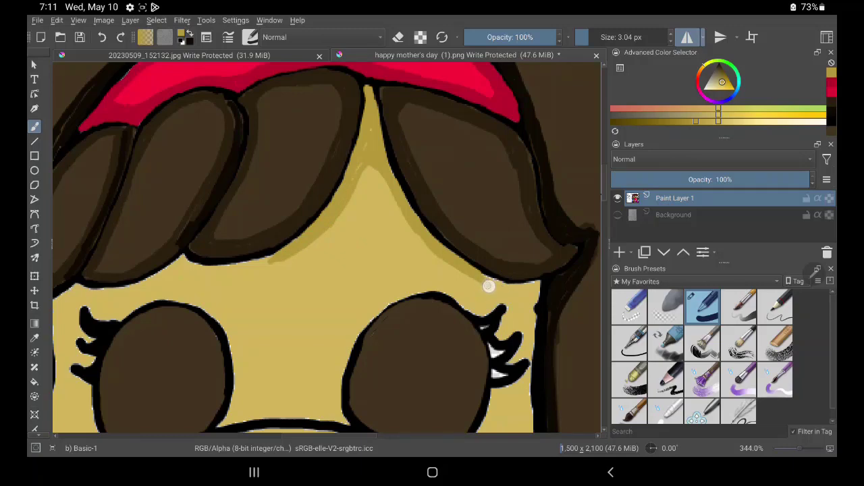
Extend the darker tan shading under the bangs' lower edges and down the face edge beside the eye.
{"action": "mouse_move", "coordinate": [488, 286]}
{"action": "left_mouse_down"}
{"action": "mouse_move", "coordinate": [517, 286]}
{"action": "mouse_move", "coordinate": [482, 276]}
{"action": "mouse_move", "coordinate": [526, 286]}
{"action": "mouse_move", "coordinate": [513, 285]}
{"action": "mouse_move", "coordinate": [529, 303]}
{"action": "mouse_move", "coordinate": [502, 289]}
{"action": "mouse_move", "coordinate": [533, 289]}
{"action": "mouse_move", "coordinate": [532, 419]}
{"action": "mouse_move", "coordinate": [529, 325]}
{"action": "left_mouse_up"}
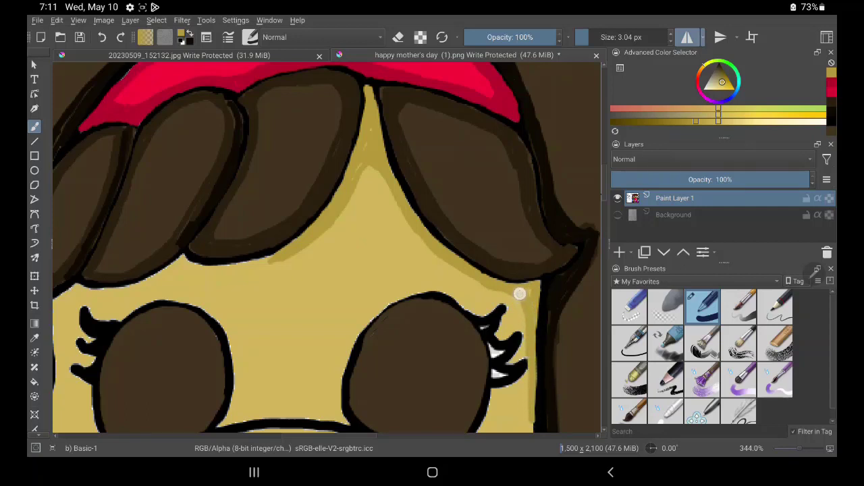
{"action": "mouse_move", "coordinate": [525, 383]}
{"action": "left_mouse_down"}
{"action": "mouse_move", "coordinate": [523, 419]}
{"action": "mouse_move", "coordinate": [529, 403]}
{"action": "mouse_move", "coordinate": [531, 419]}
{"action": "mouse_move", "coordinate": [527, 372]}
{"action": "mouse_move", "coordinate": [529, 403]}
{"action": "mouse_move", "coordinate": [528, 381]}
{"action": "left_mouse_up"}
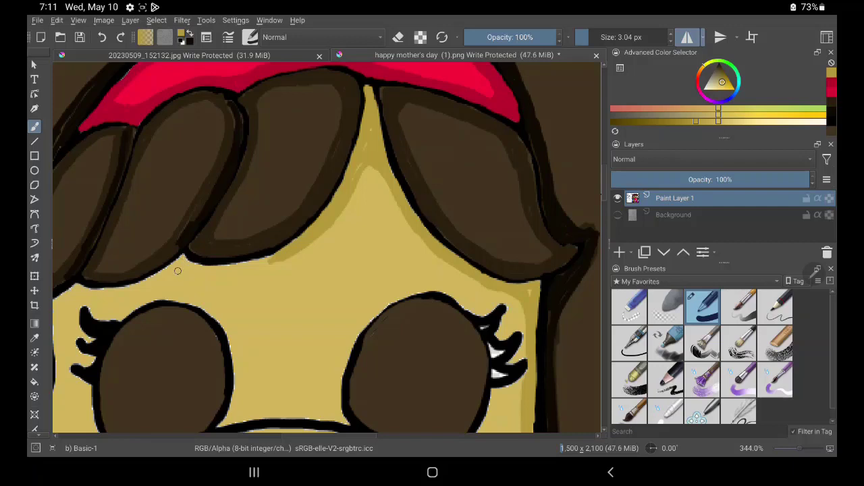
{"action": "mouse_move", "coordinate": [178, 270]}
{"action": "left_mouse_down"}
{"action": "mouse_move", "coordinate": [167, 279]}
{"action": "mouse_move", "coordinate": [276, 255]}
{"action": "mouse_move", "coordinate": [222, 274]}
{"action": "mouse_move", "coordinate": [253, 270]}
{"action": "mouse_move", "coordinate": [280, 256]}
{"action": "left_mouse_up"}
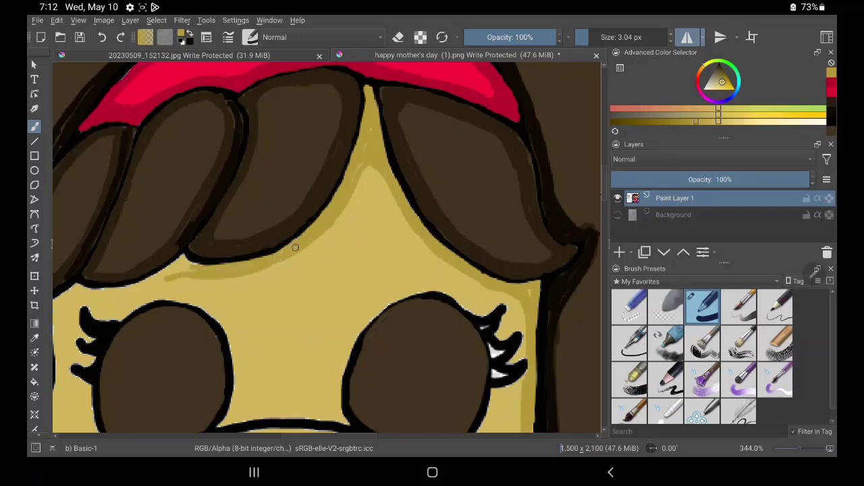
{"action": "left_click_drag", "start_coordinate": [184, 263], "coordinate": [195, 264]}
{"action": "left_click_drag", "start_coordinate": [88, 289], "coordinate": [123, 287]}
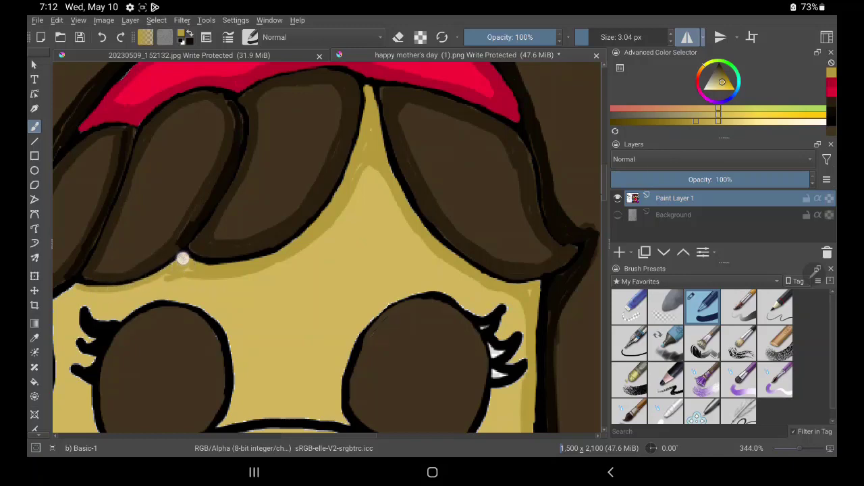
{"action": "mouse_move", "coordinate": [181, 258]}
{"action": "left_mouse_down"}
{"action": "mouse_move", "coordinate": [189, 268]}
{"action": "mouse_move", "coordinate": [164, 282]}
{"action": "mouse_move", "coordinate": [178, 278]}
{"action": "mouse_move", "coordinate": [77, 293]}
{"action": "mouse_move", "coordinate": [129, 294]}
{"action": "mouse_move", "coordinate": [86, 292]}
{"action": "left_mouse_up"}
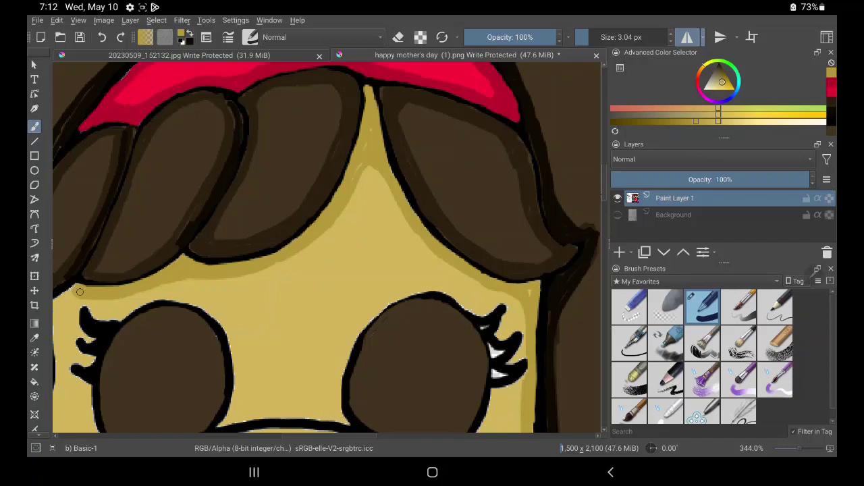
{"action": "mouse_move", "coordinate": [403, 131]}
{"action": "left_mouse_down"}
{"action": "mouse_move", "coordinate": [450, 110]}
{"action": "mouse_move", "coordinate": [513, 57]}
{"action": "left_mouse_up"}
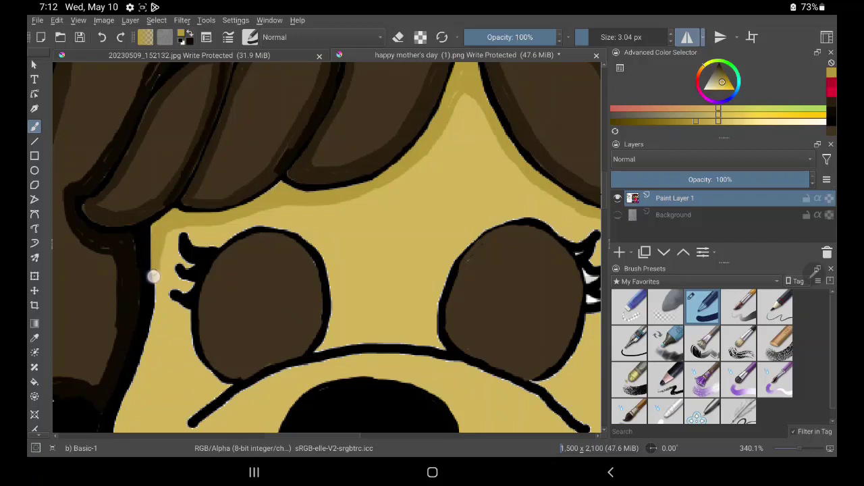
Paint darker olive-tan shading down the face's left outline past the eye and cheek toward the chin.
{"action": "left_click_drag", "start_coordinate": [160, 250], "coordinate": [147, 358]}
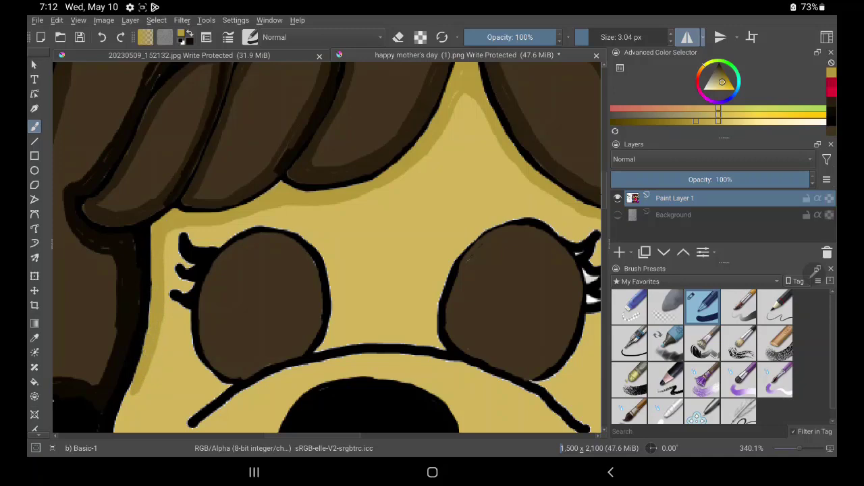
{"action": "mouse_move", "coordinate": [354, 385]}
{"action": "left_mouse_down"}
{"action": "mouse_move", "coordinate": [387, 312]}
{"action": "mouse_move", "coordinate": [403, 235]}
{"action": "left_mouse_up"}
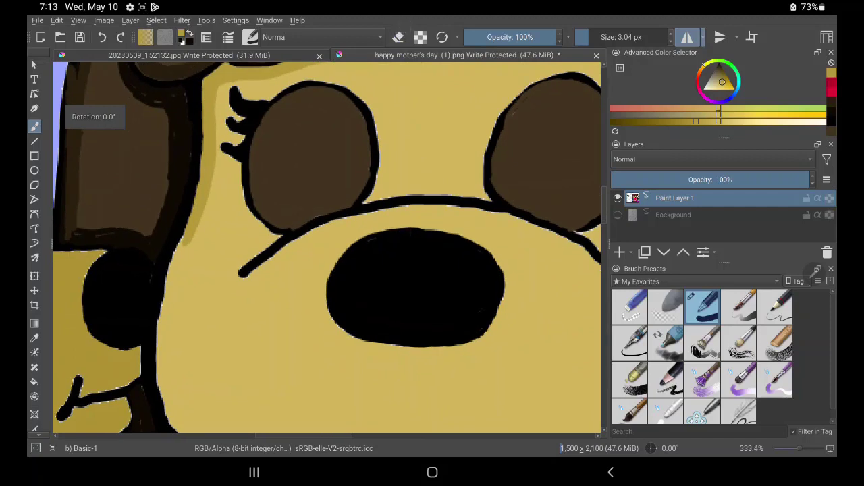
{"action": "left_click_drag", "start_coordinate": [194, 229], "coordinate": [173, 318]}
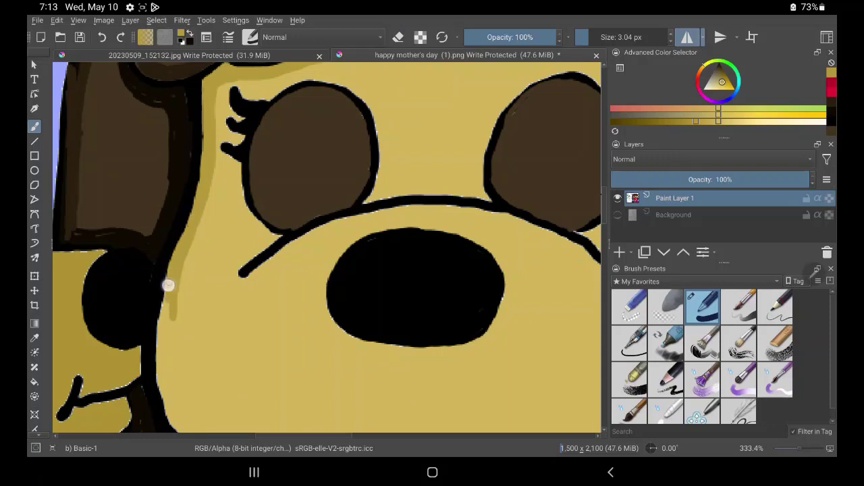
{"action": "mouse_move", "coordinate": [160, 356]}
{"action": "left_mouse_down"}
{"action": "mouse_move", "coordinate": [166, 399]}
{"action": "mouse_move", "coordinate": [168, 310]}
{"action": "mouse_move", "coordinate": [172, 412]}
{"action": "left_mouse_up"}
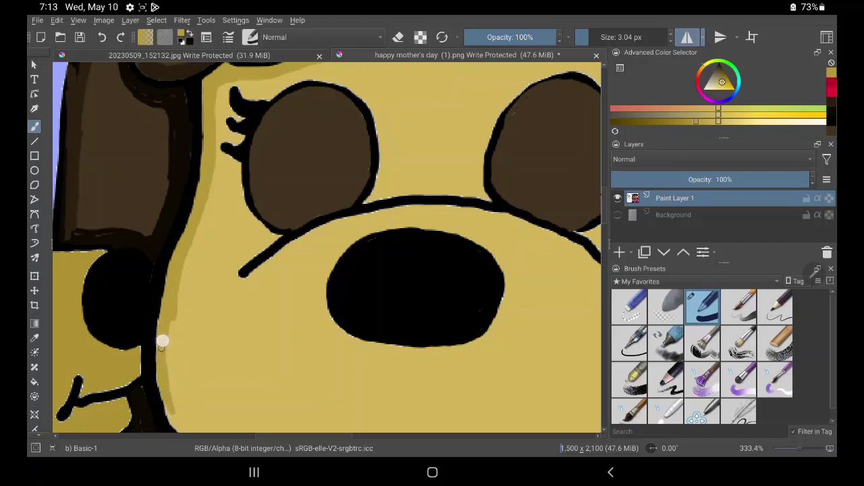
{"action": "mouse_move", "coordinate": [170, 308]}
{"action": "left_mouse_down"}
{"action": "mouse_move", "coordinate": [180, 421]}
{"action": "mouse_move", "coordinate": [166, 401]}
{"action": "left_mouse_up"}
{"action": "left_click_drag", "start_coordinate": [164, 399], "coordinate": [177, 431]}
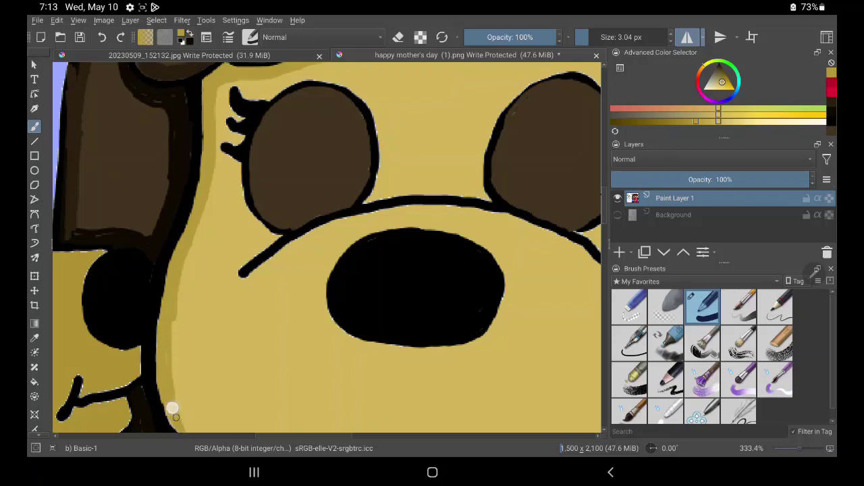